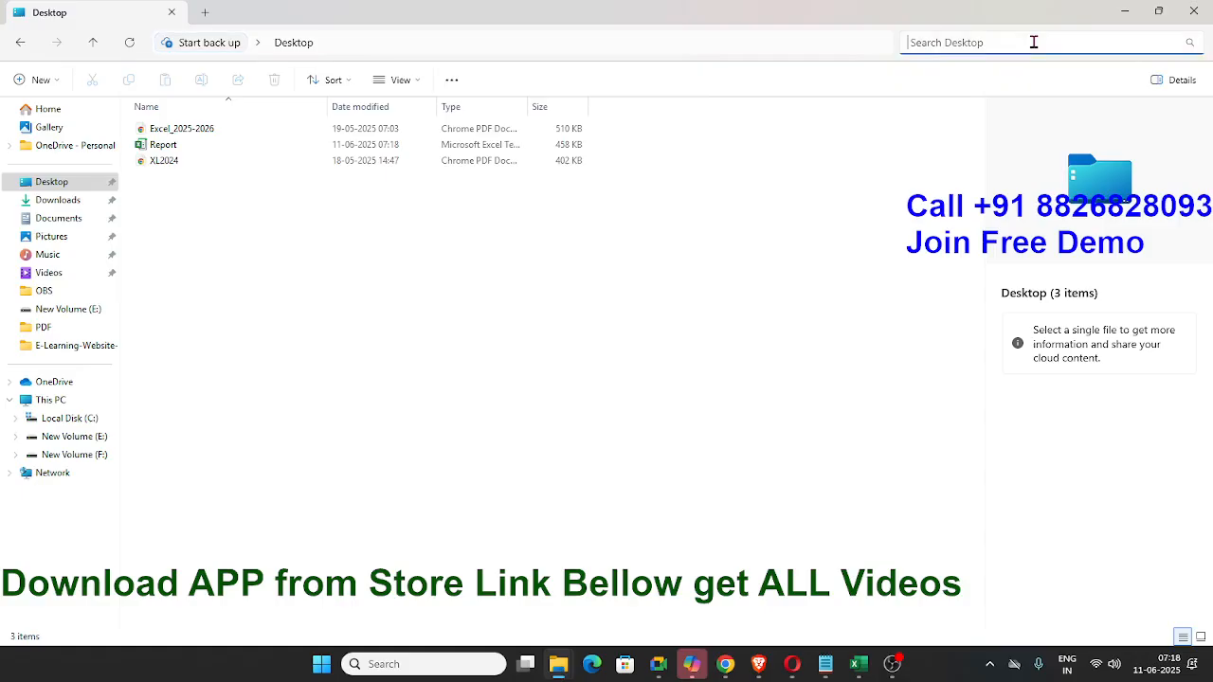
- Search the Desktop folder by surname and for GL
type("jh")
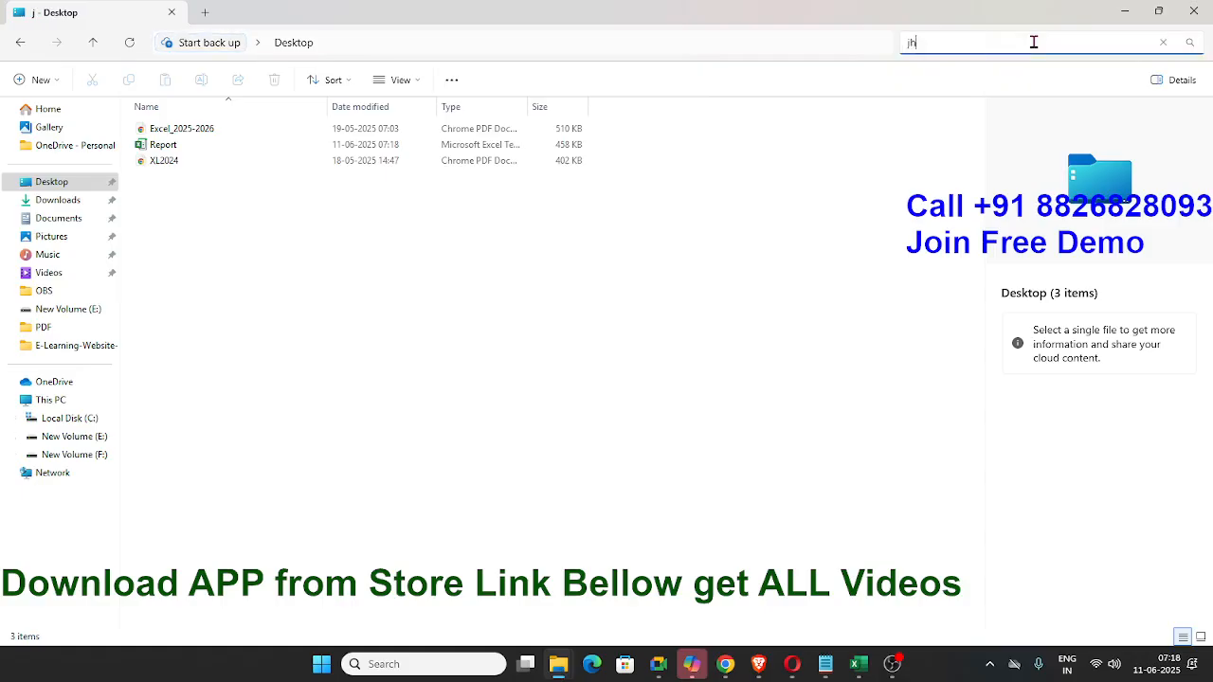
type("a")
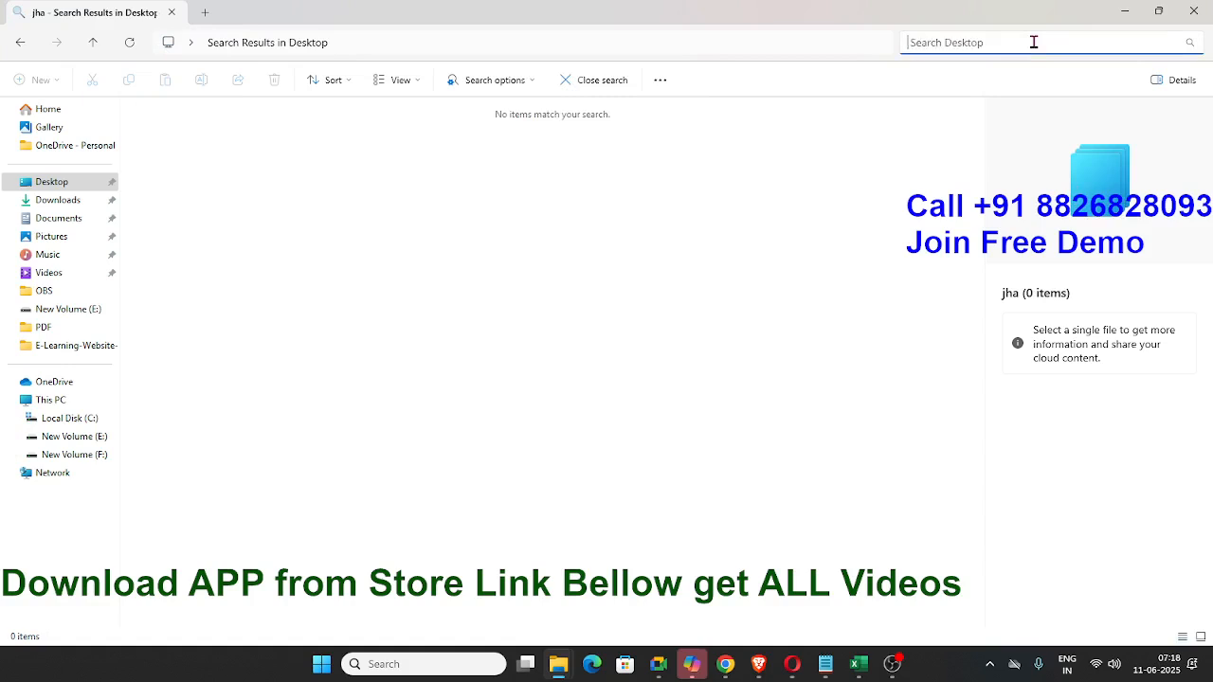
type("GL")
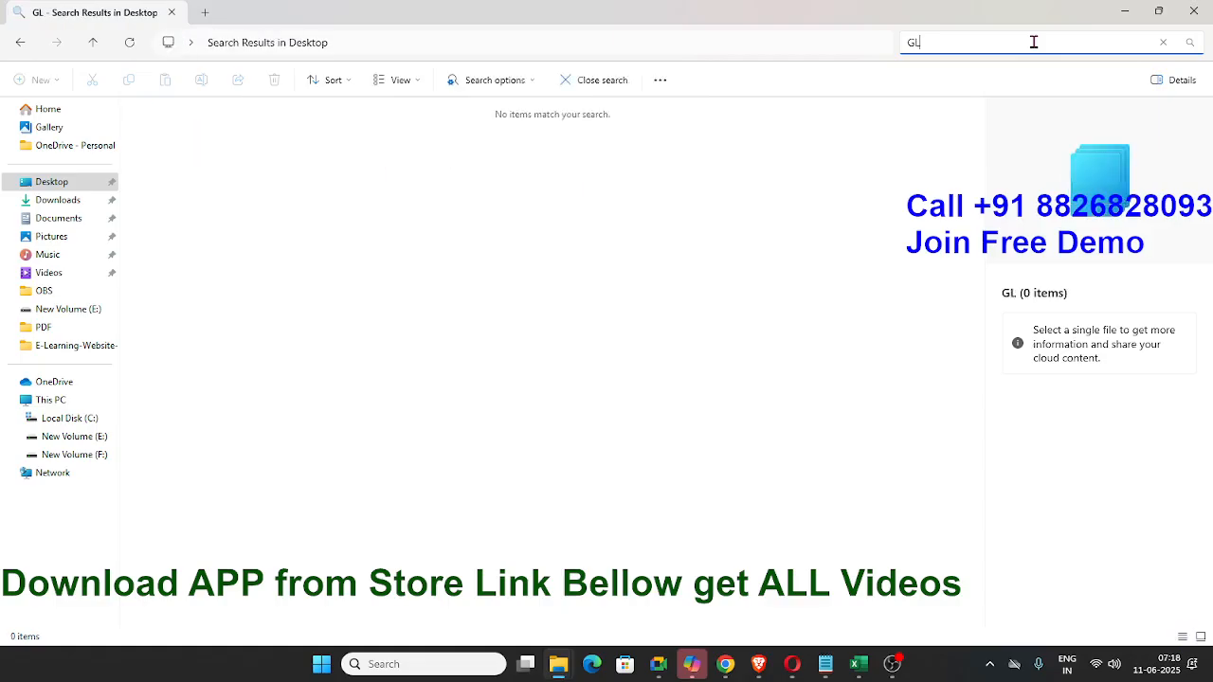
key("BackSpace")
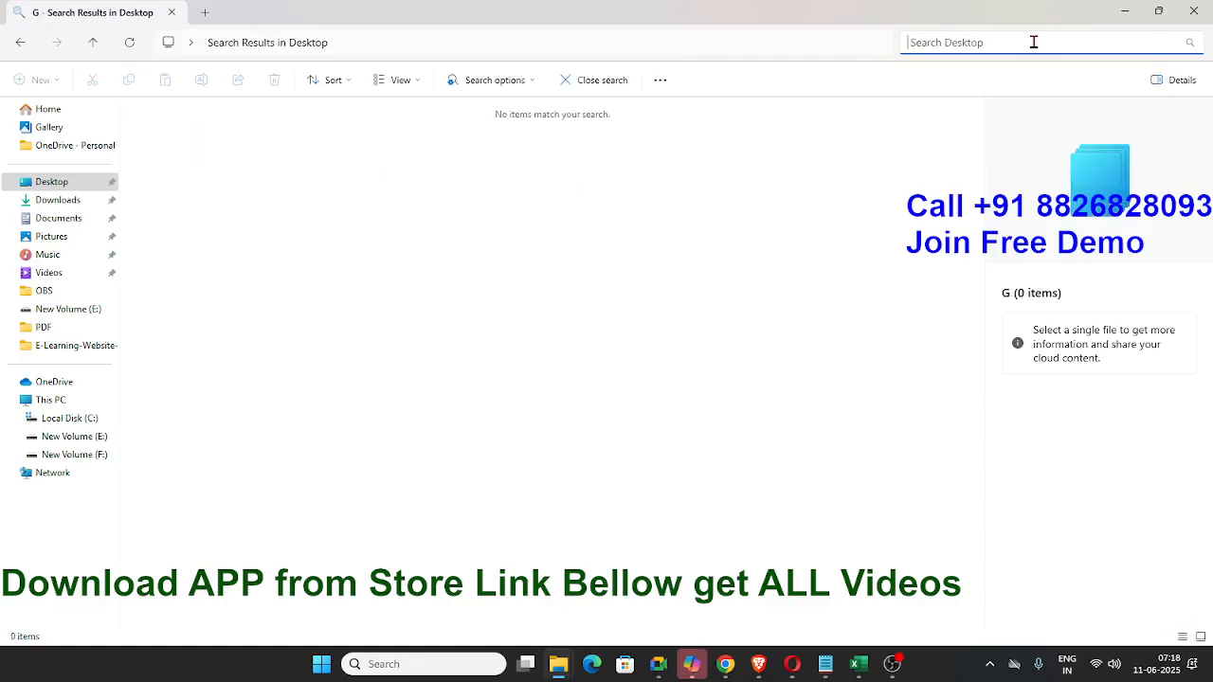
type("Jha")
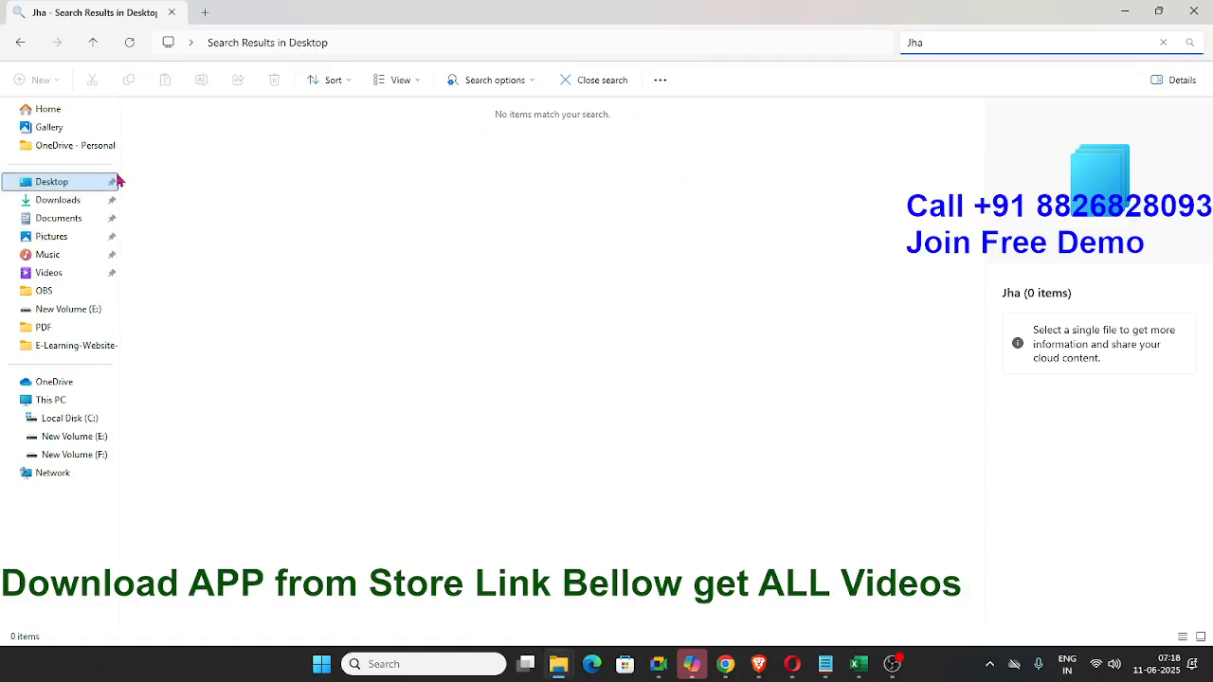
- Return to the full file listing of the Desktop folder
left_click(60, 190)
right_click(217, 238)
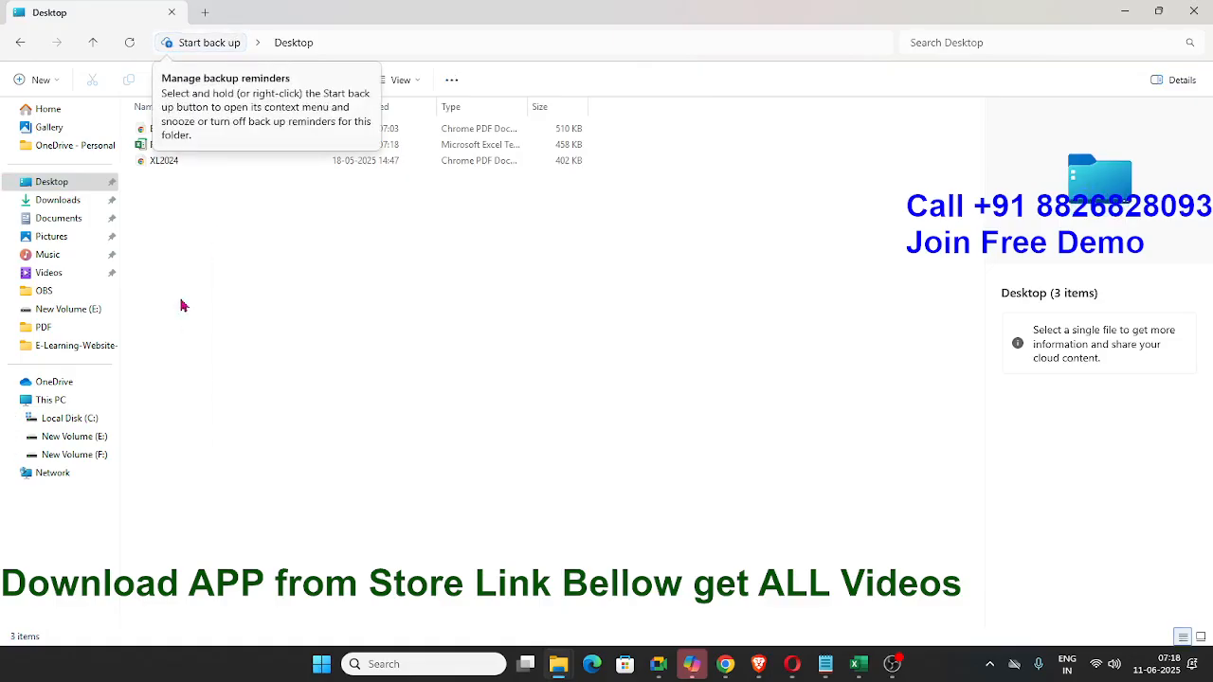
left_click(184, 304)
right_click(199, 247)
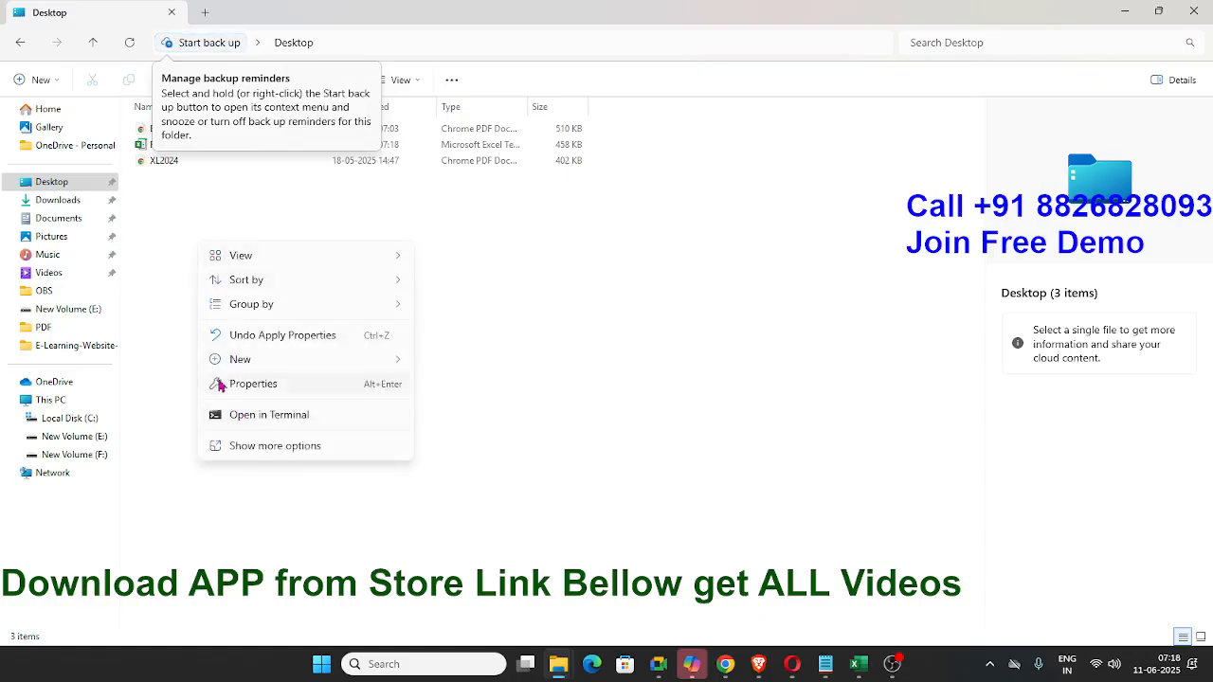
left_click(174, 262)
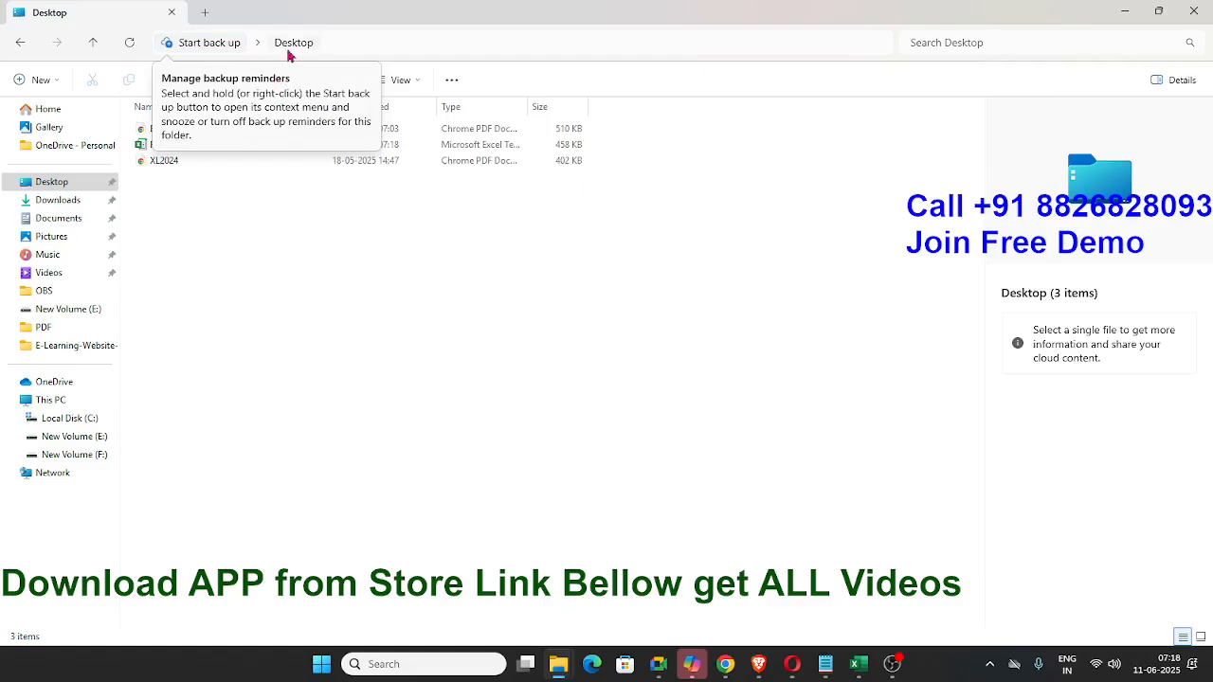
- Repeat the surname search in the Desktop folder
left_click(392, 44)
left_click(1023, 40)
type("jha")
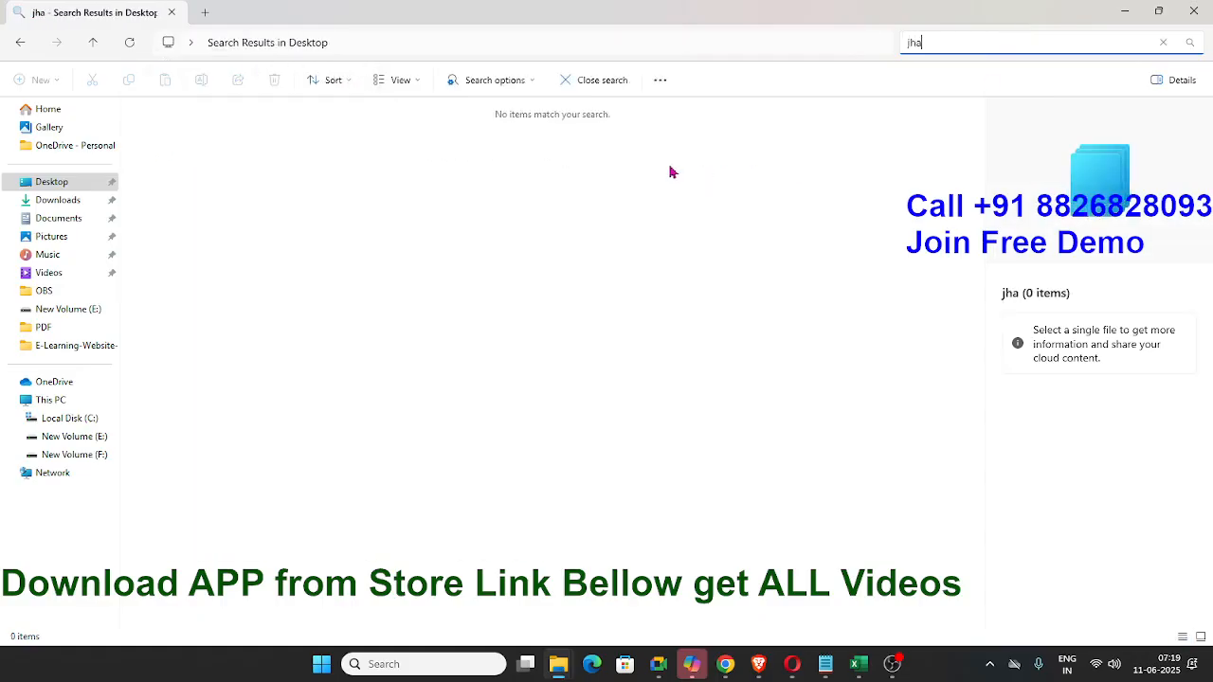
left_click_drag(957, 45, 791, 45)
- Close the file manager window and switch to the Book1 workbook in Excel
left_click(1193, 10)
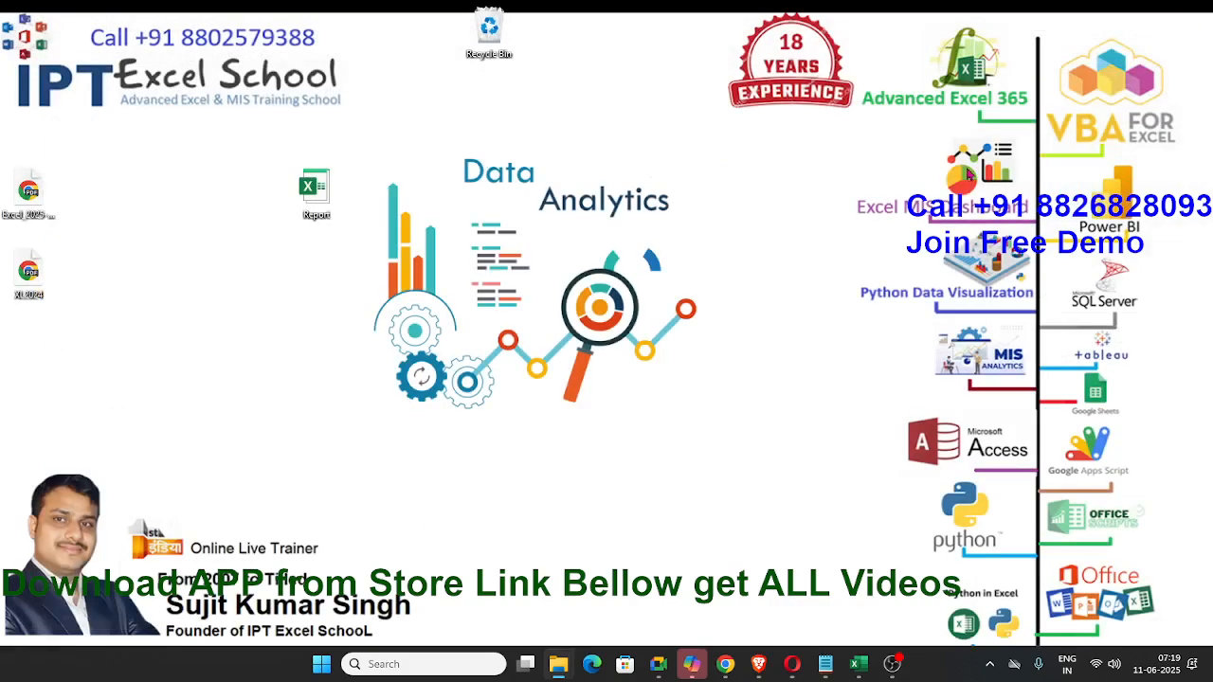
mouse_move(857, 664)
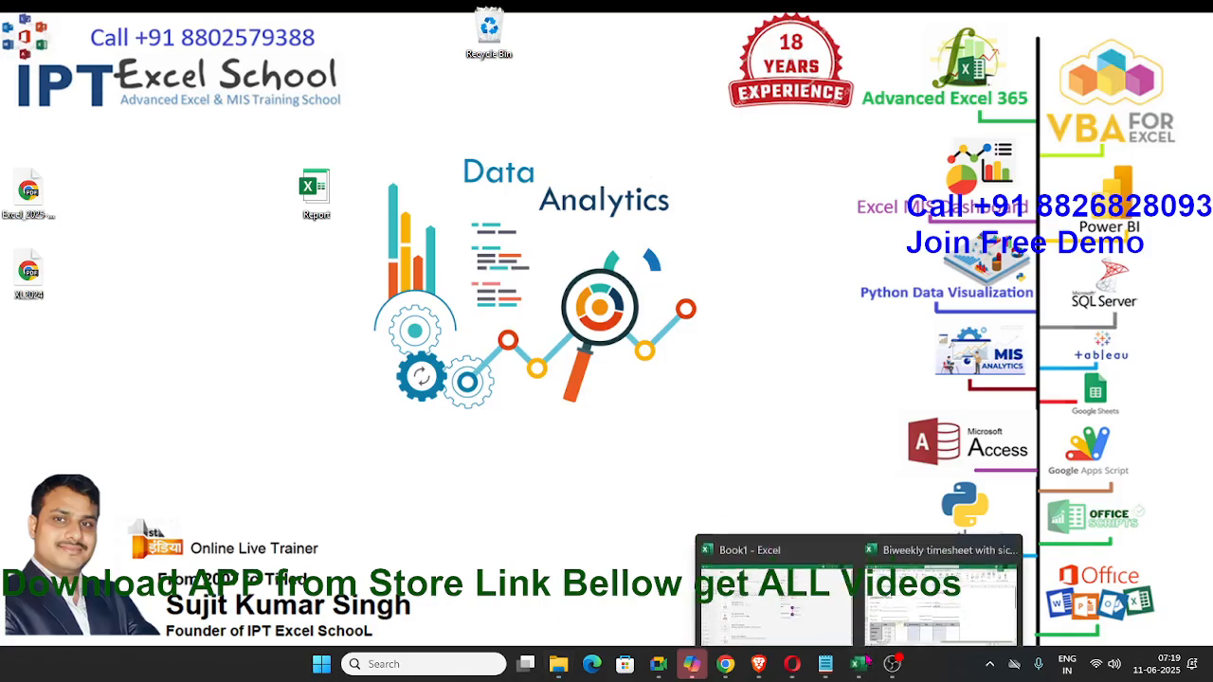
left_click(778, 600)
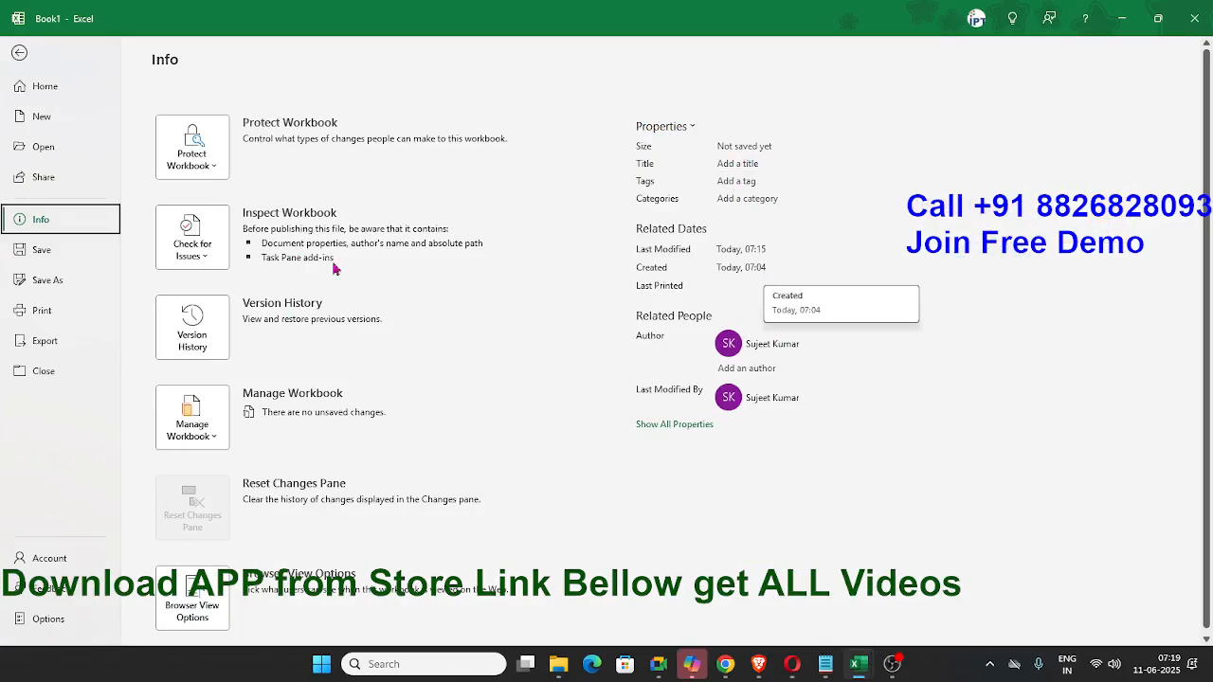
- Examine the file formats offered for saving Book1 and look at its print page, then return to the sheet
left_click(66, 255)
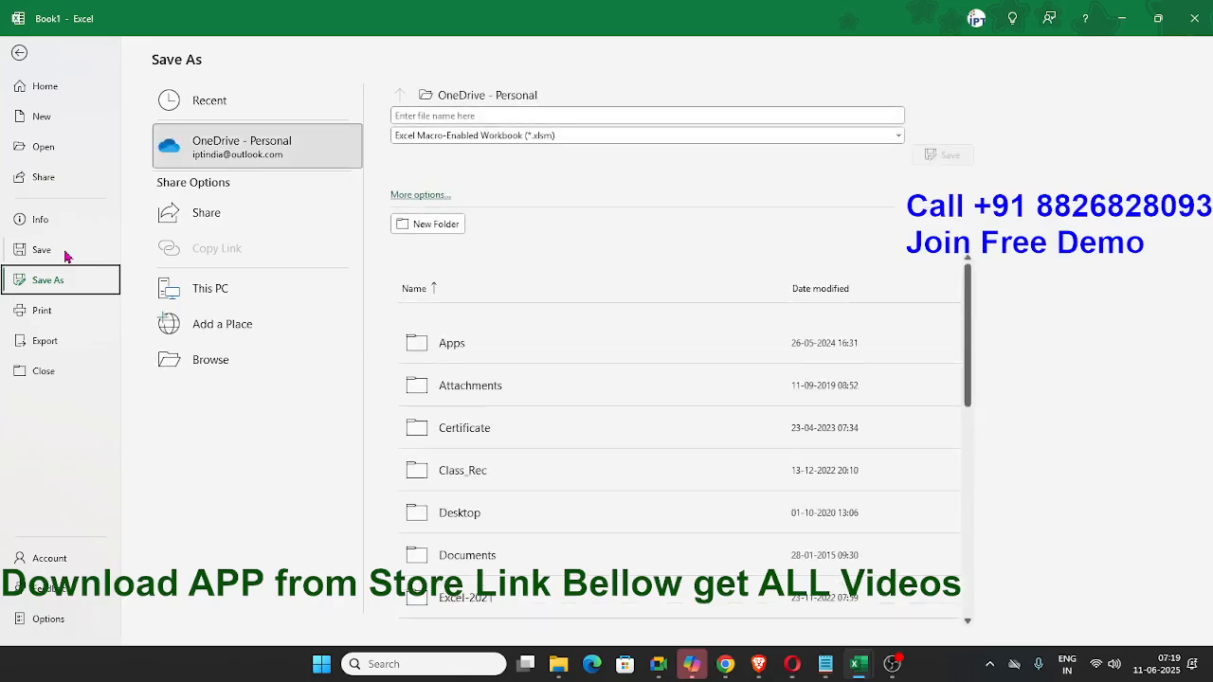
left_click(528, 137)
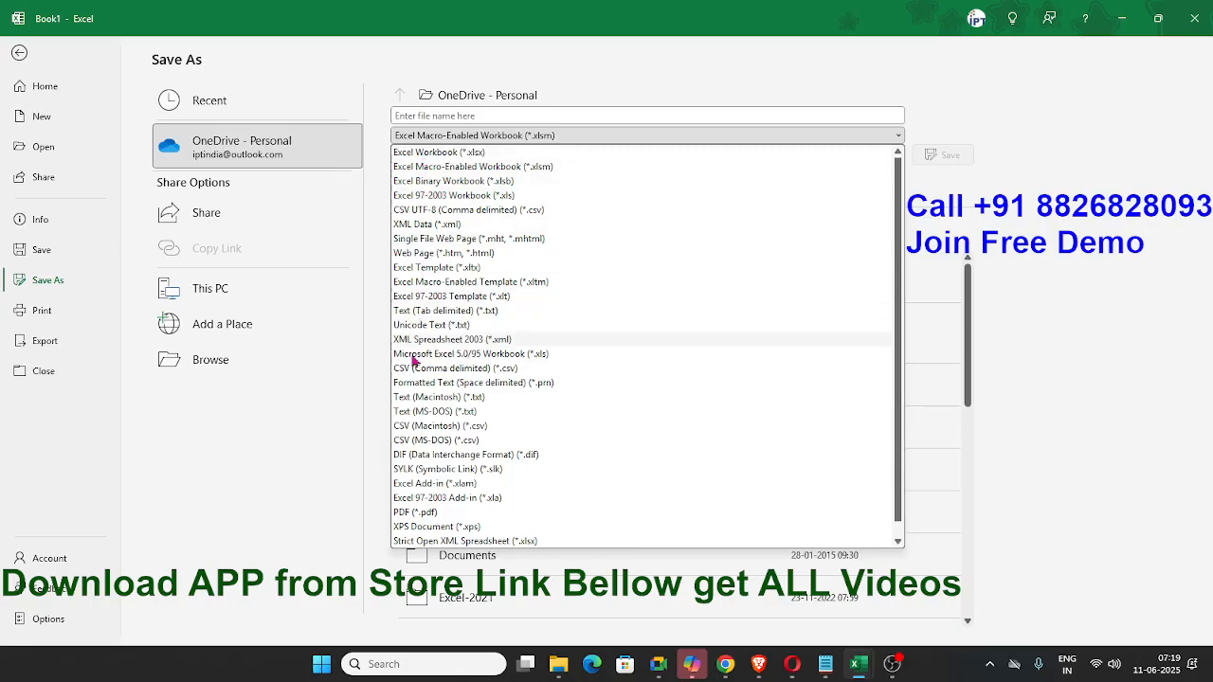
left_click(306, 516)
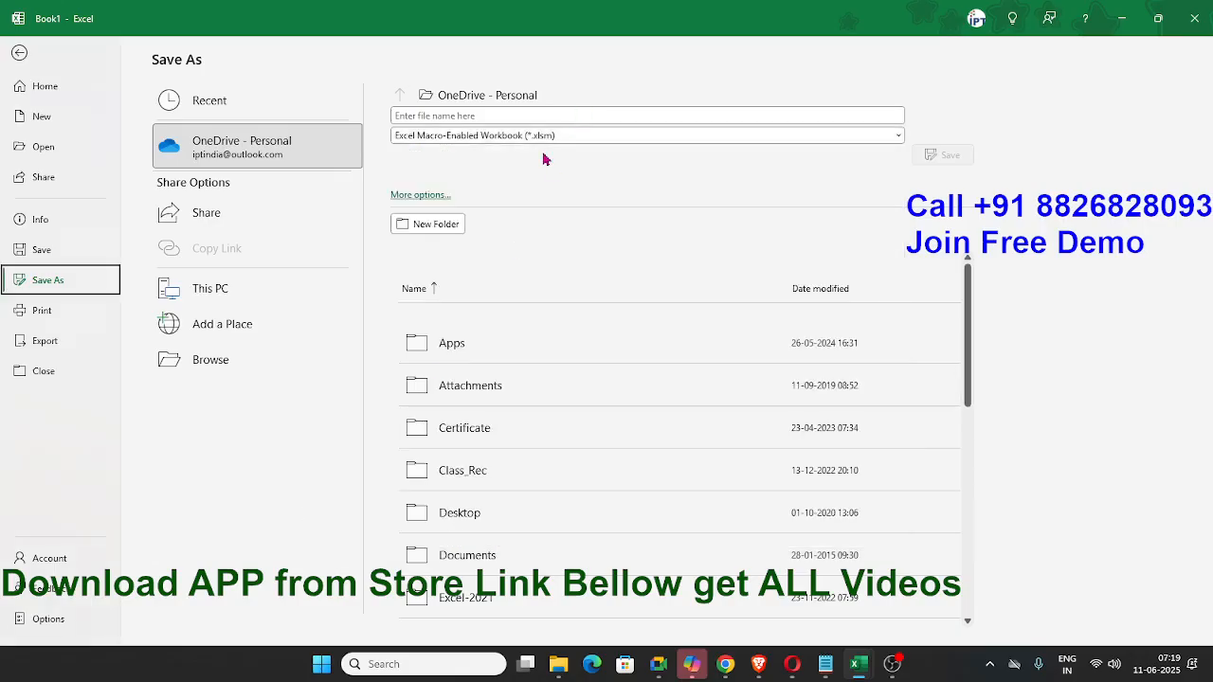
left_click(71, 320)
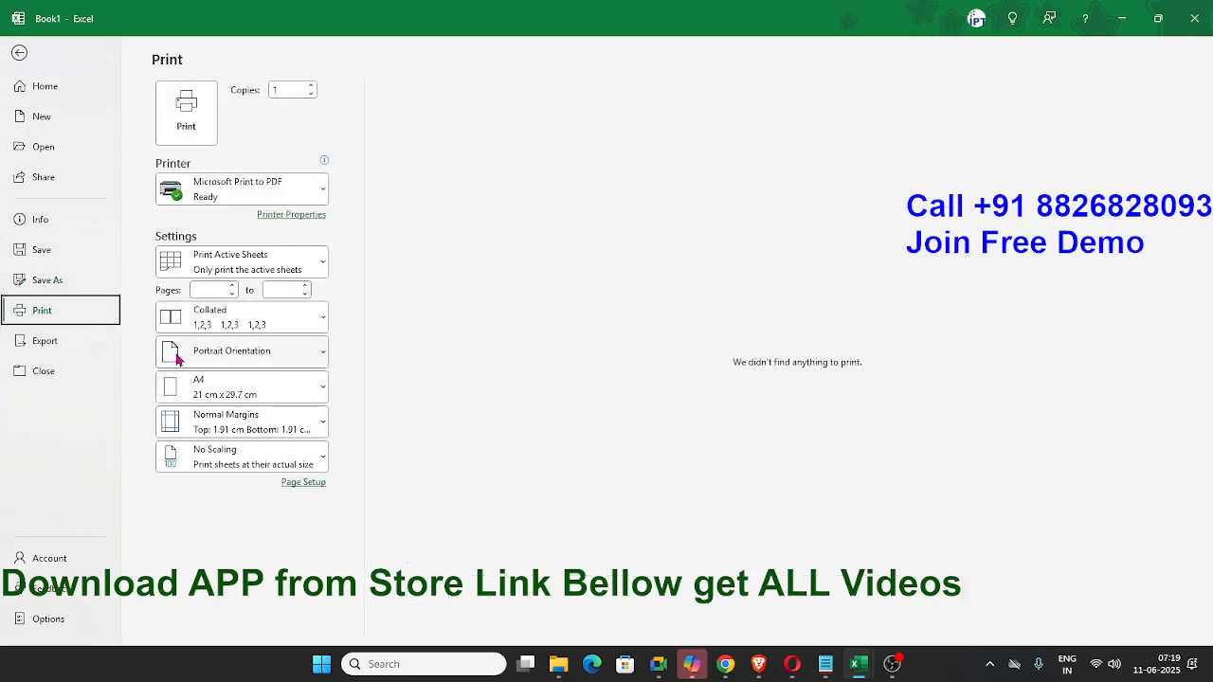
key("Escape")
- Fill the cell range B2:F21 with yellow
left_click_drag(80, 203, 298, 493)
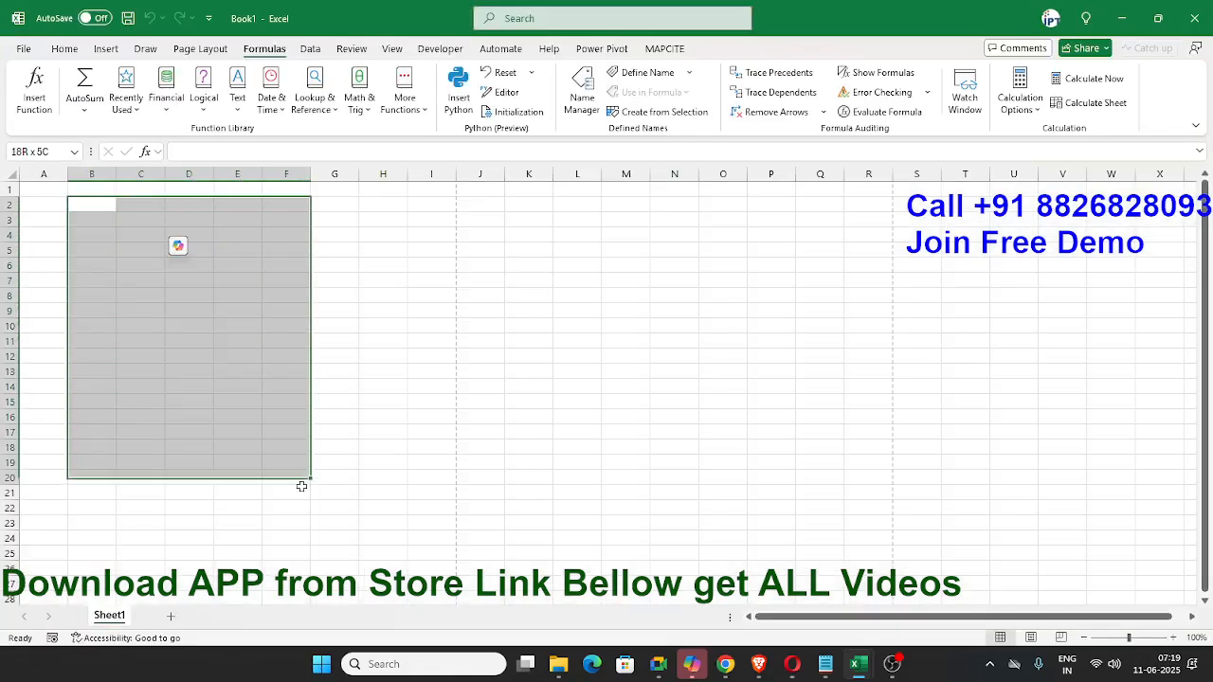
left_click(64, 48)
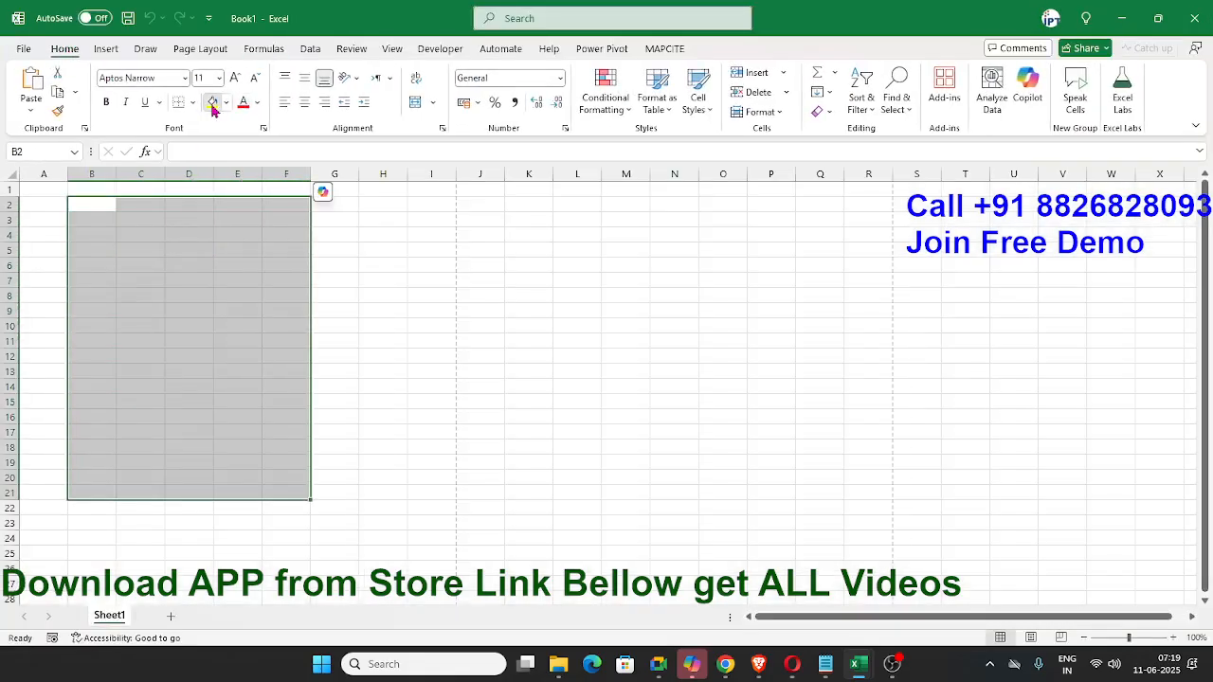
left_click(212, 102)
left_click(186, 277)
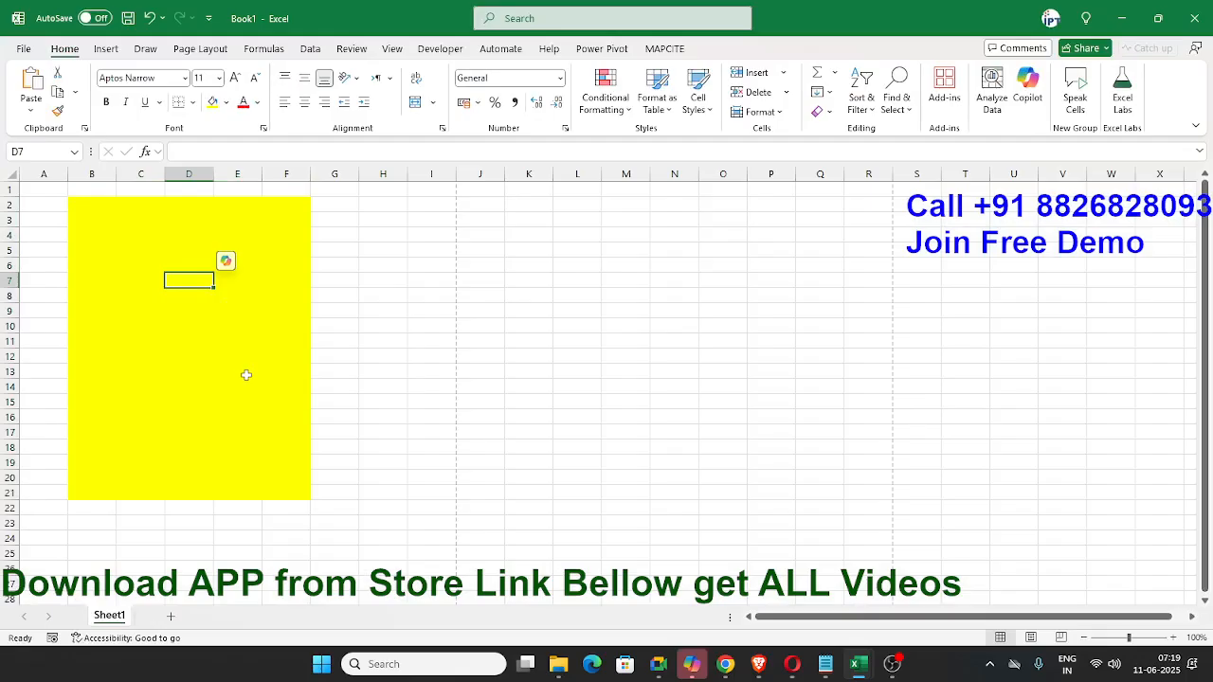
- Show the print preview of the sheet and examine the available printers
key("ctrl+p")
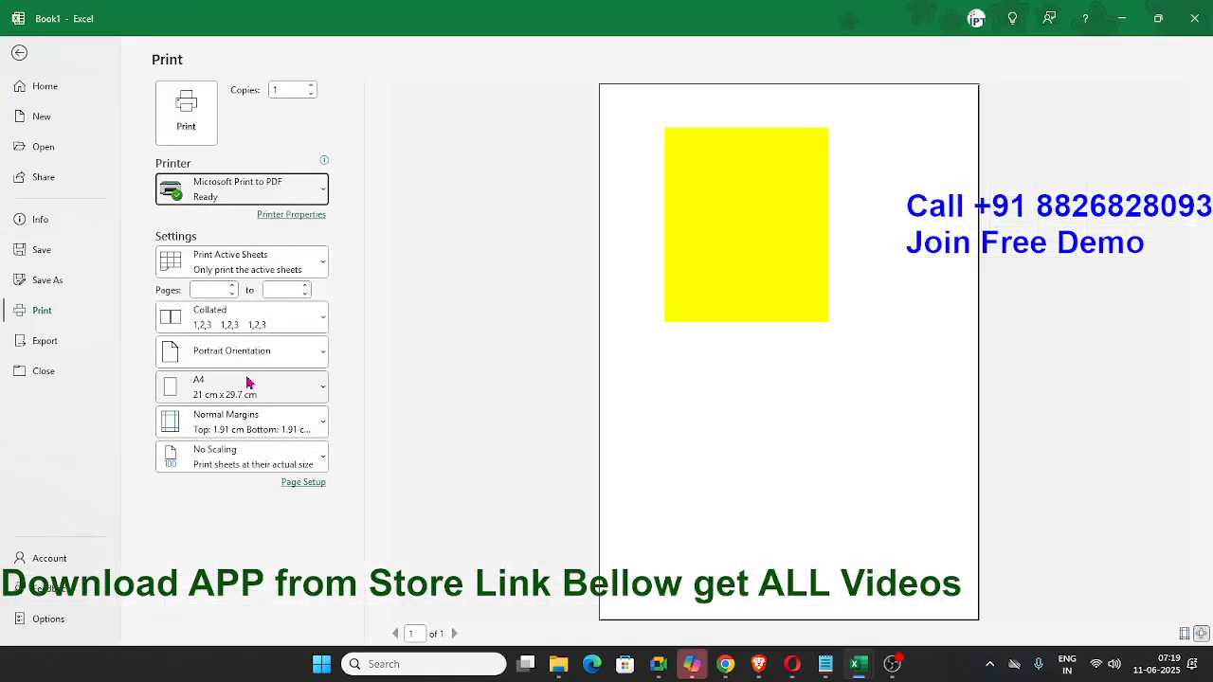
left_click(262, 199)
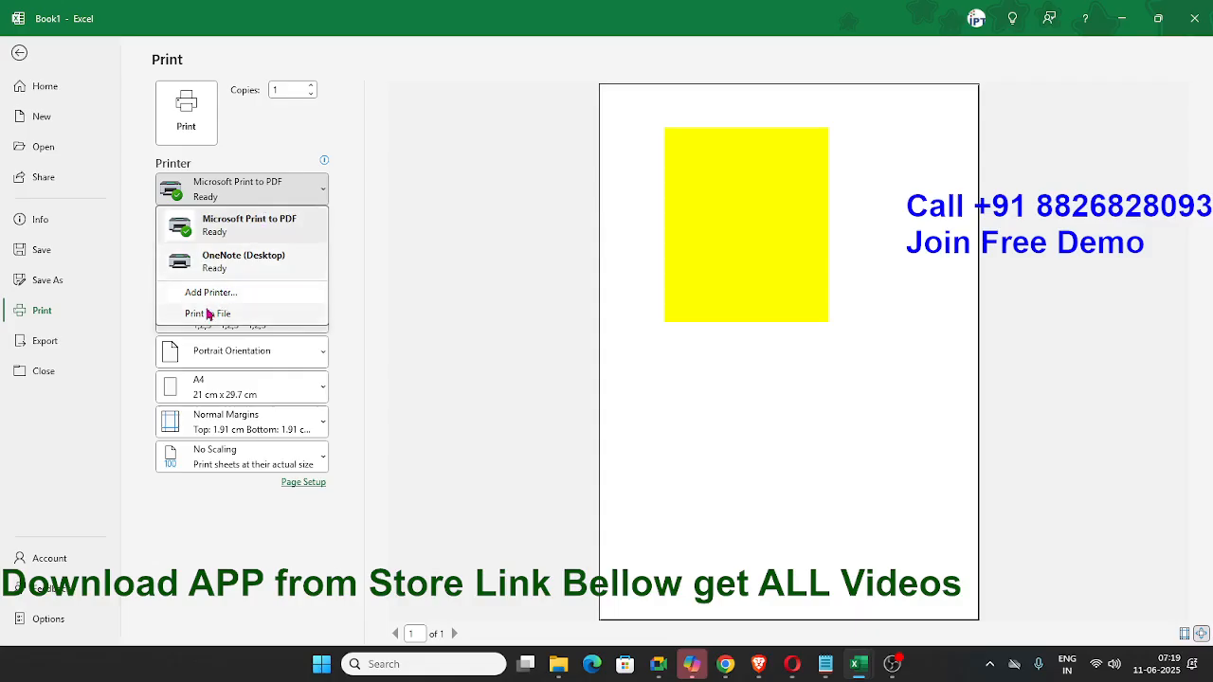
left_click(372, 289)
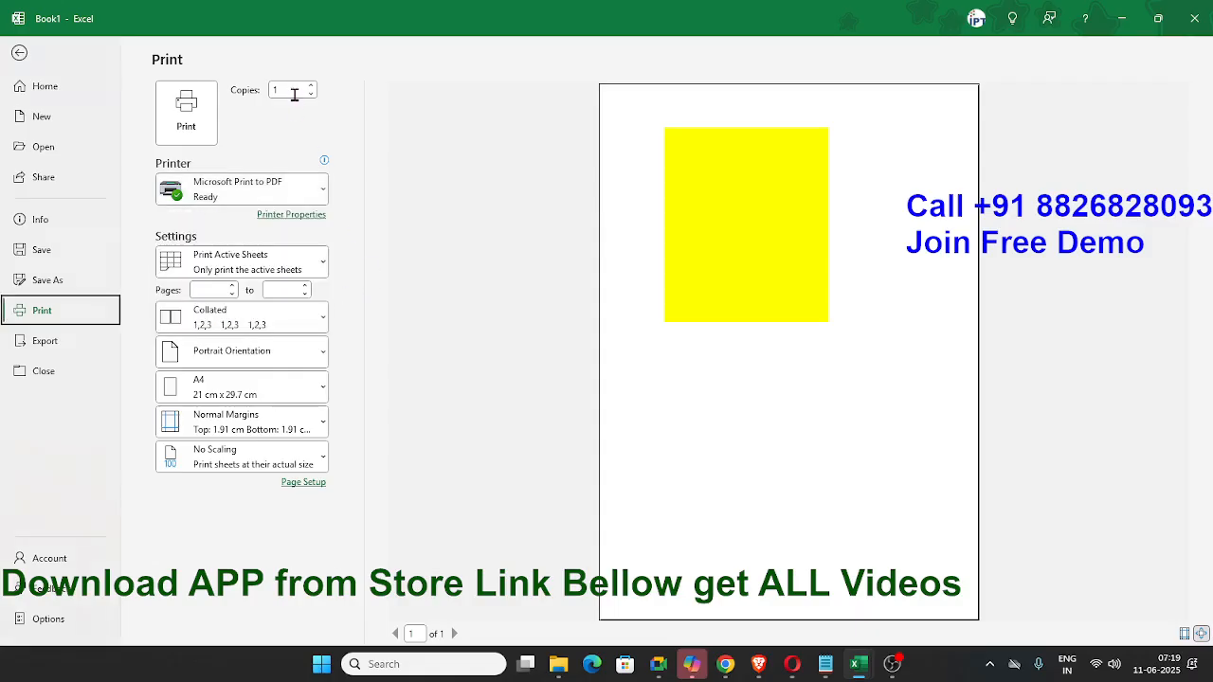
- Examine the print settings for page range, collation, orientation and paper size
left_click(212, 290)
left_click(254, 316)
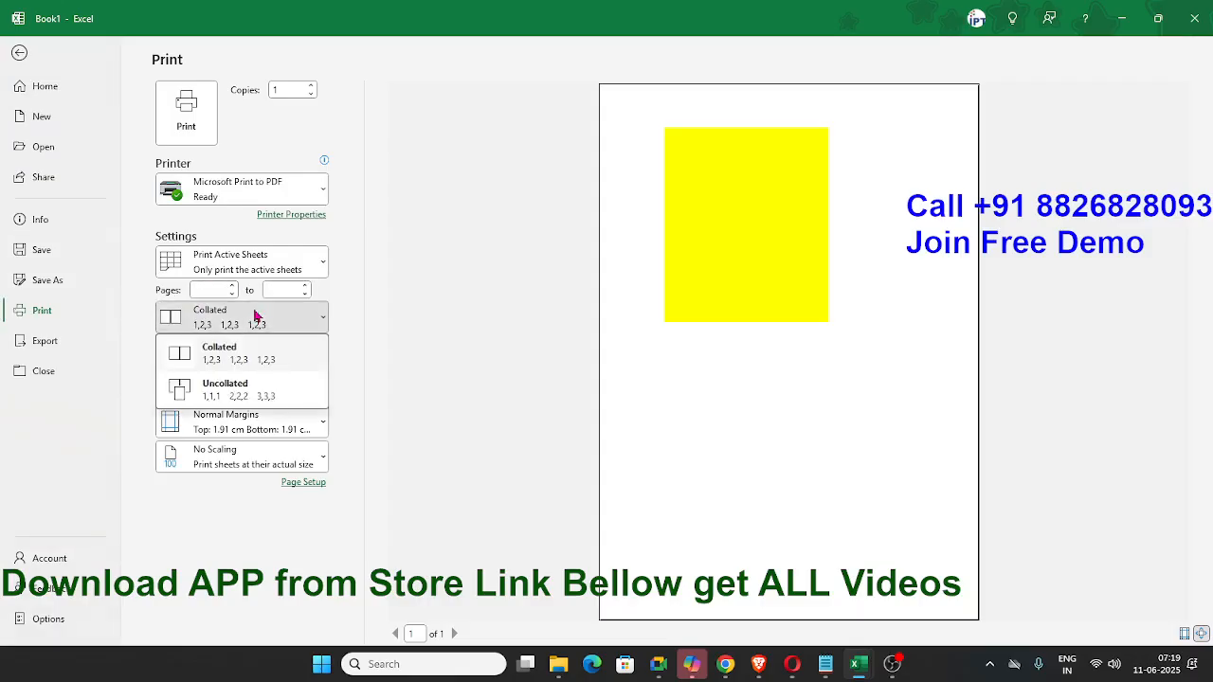
left_click(256, 317)
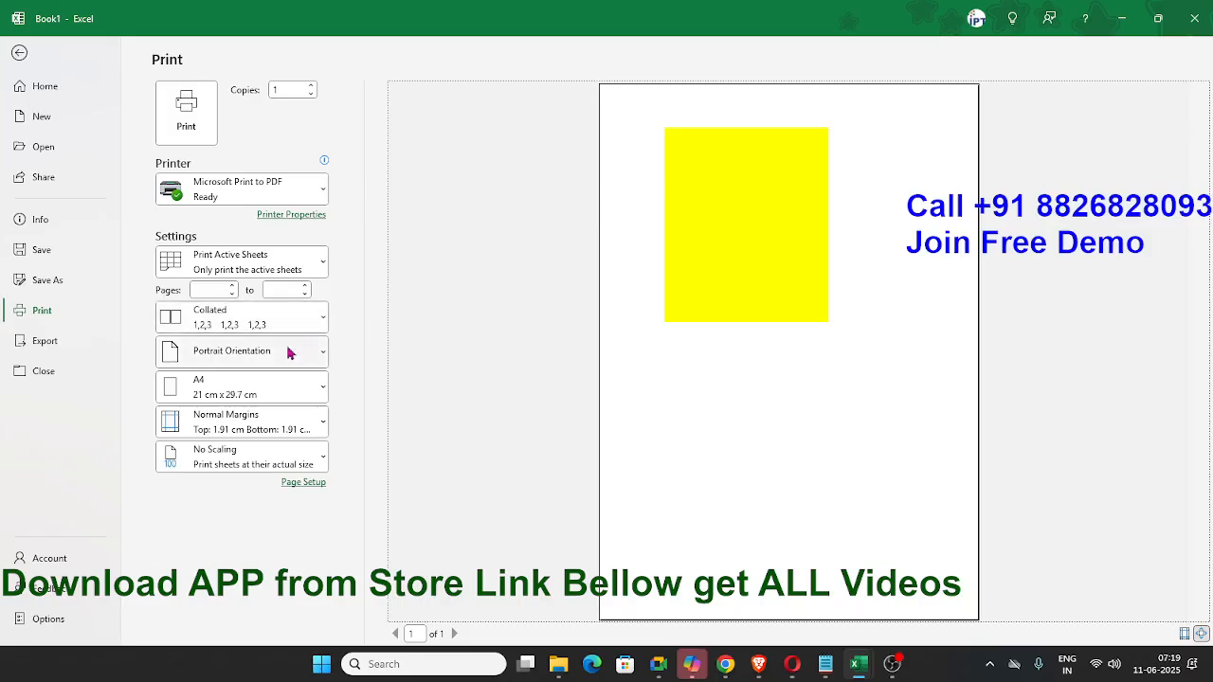
left_click(289, 352)
left_click(289, 352)
left_click(251, 387)
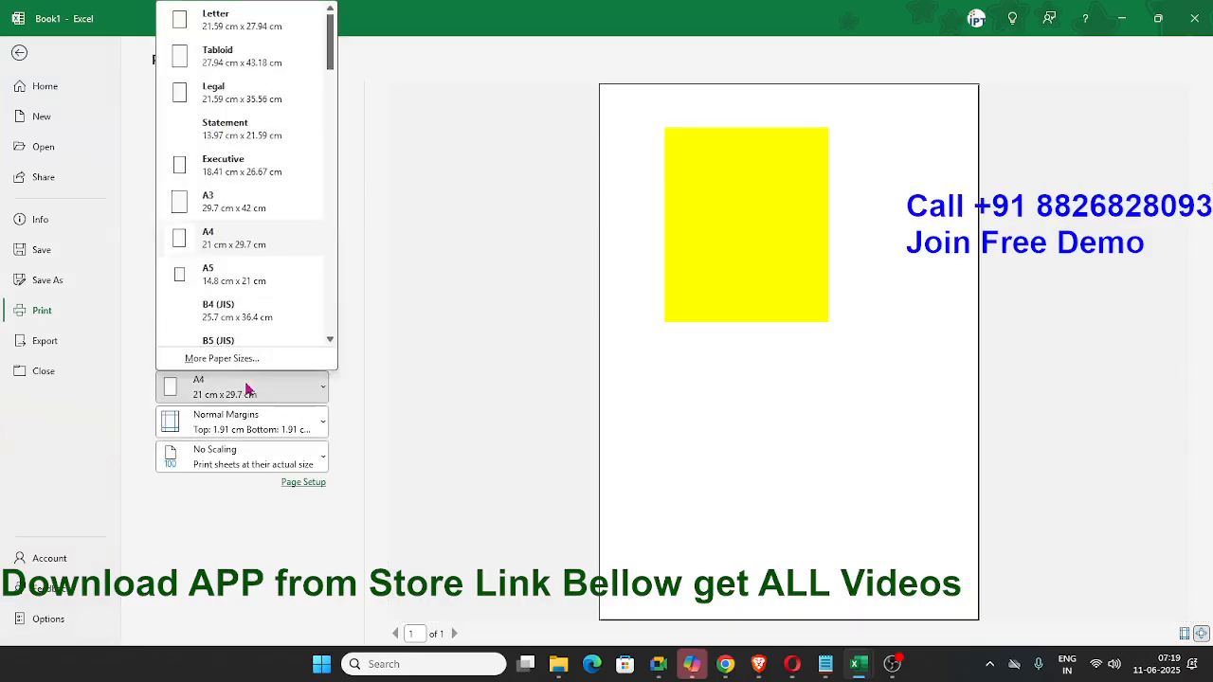
left_click(251, 387)
- Set the print margins to Narrow and look at the scaling choices
left_click(228, 419)
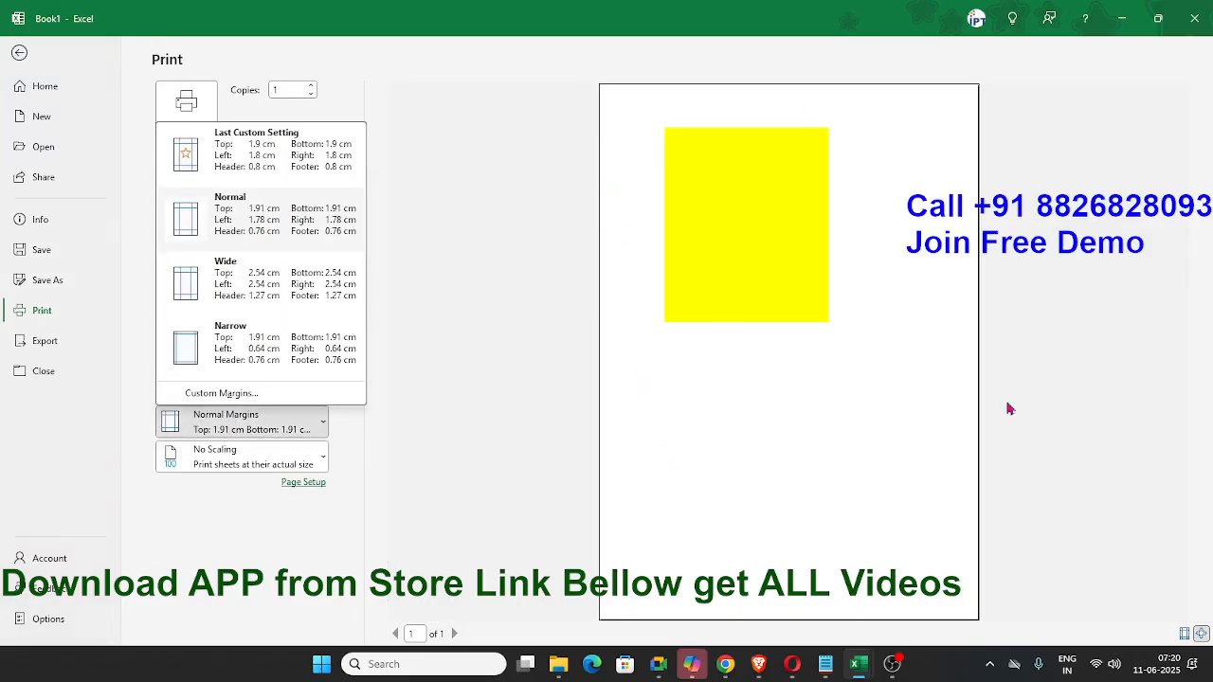
left_click(284, 347)
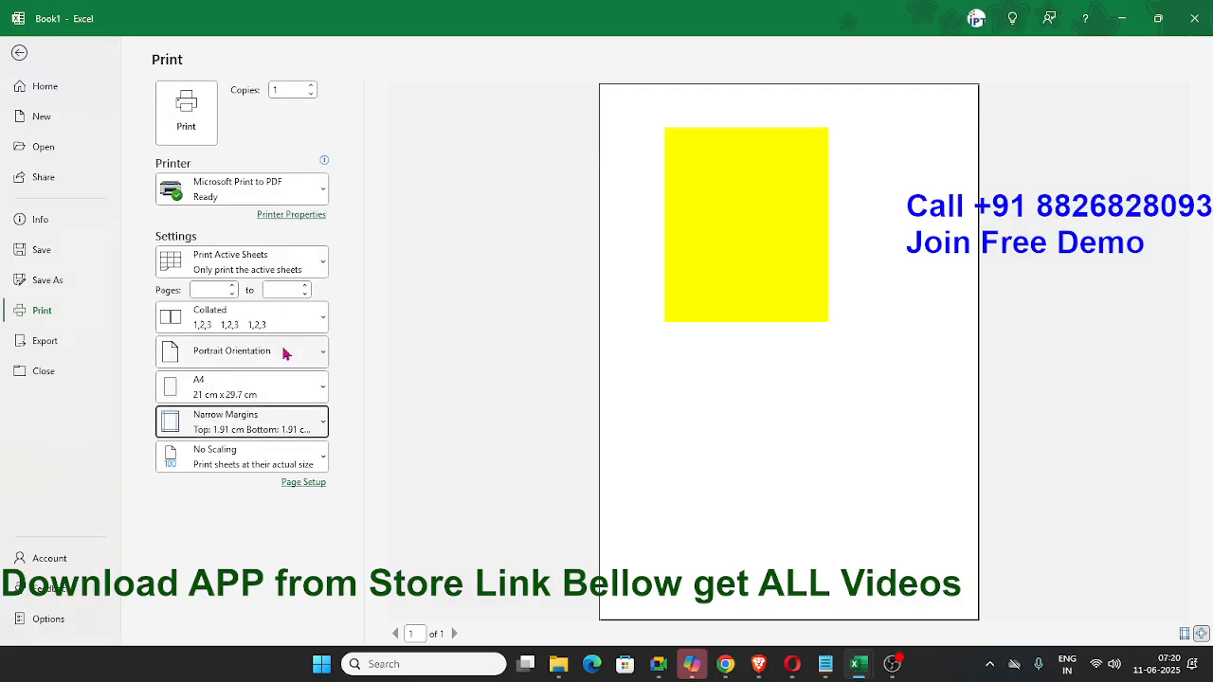
left_click(251, 465)
left_click(252, 466)
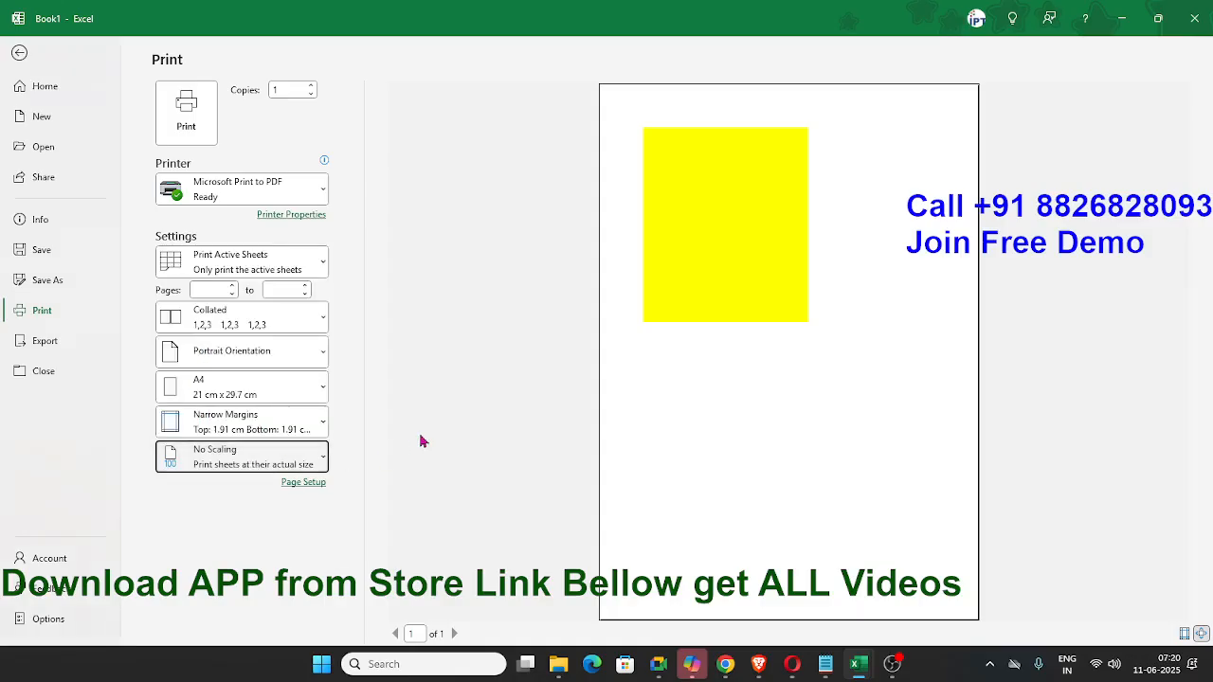
- Examine the export options and the file types the workbook can be changed to
left_click(43, 349)
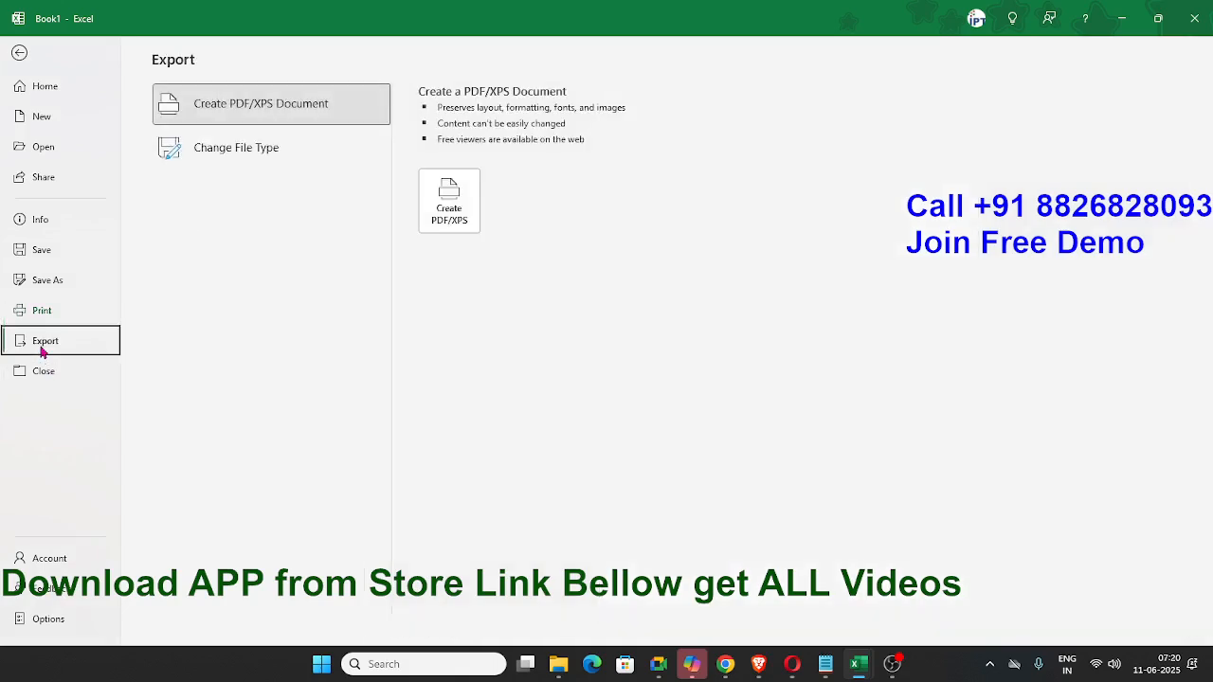
left_click(241, 156)
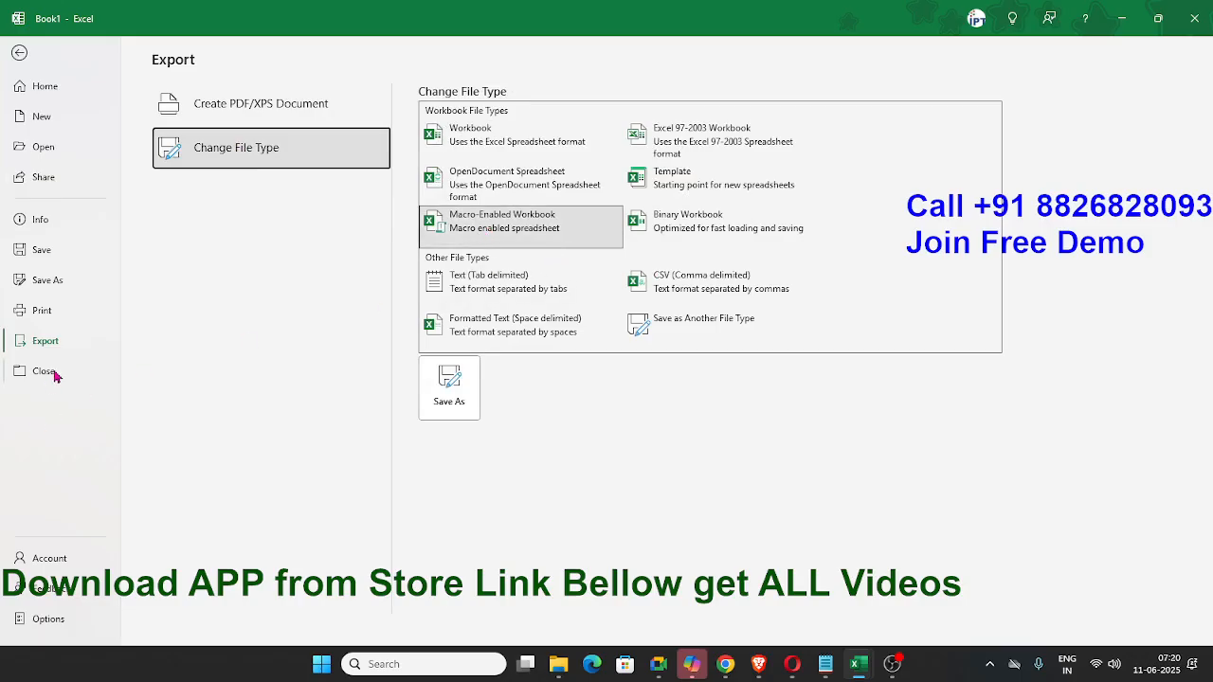
- Examine the account's product information and Office update options, and return to the worksheet
left_click(49, 558)
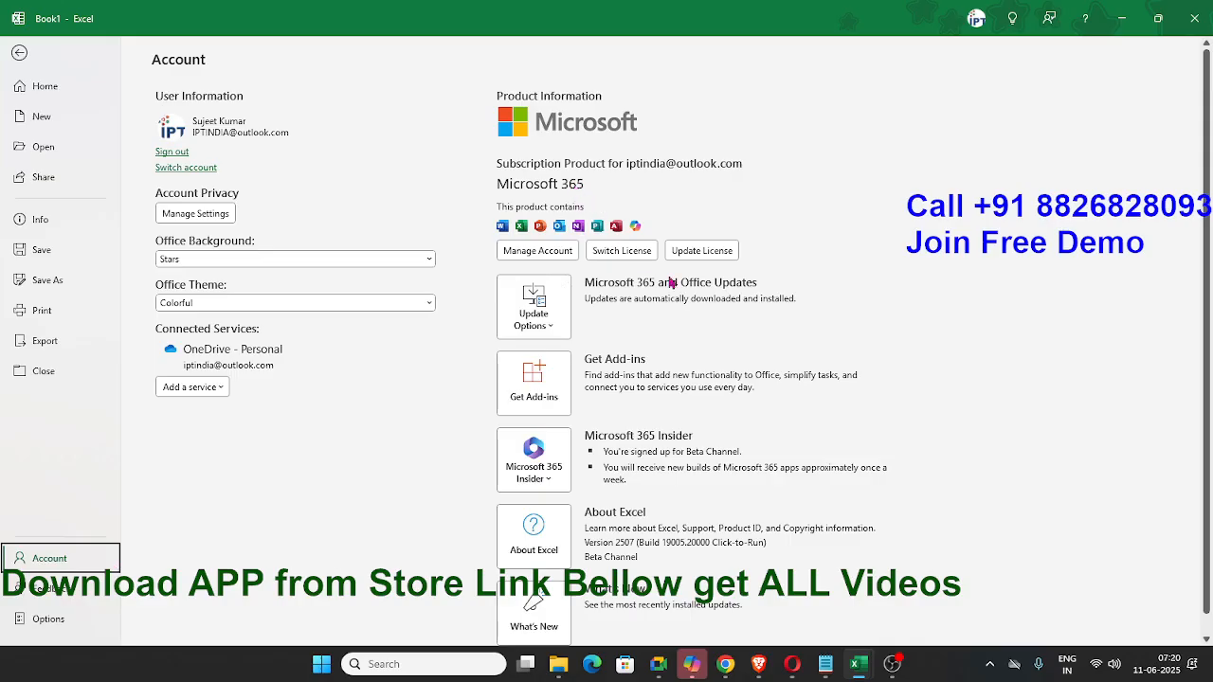
scroll(677, 423, "down", 1)
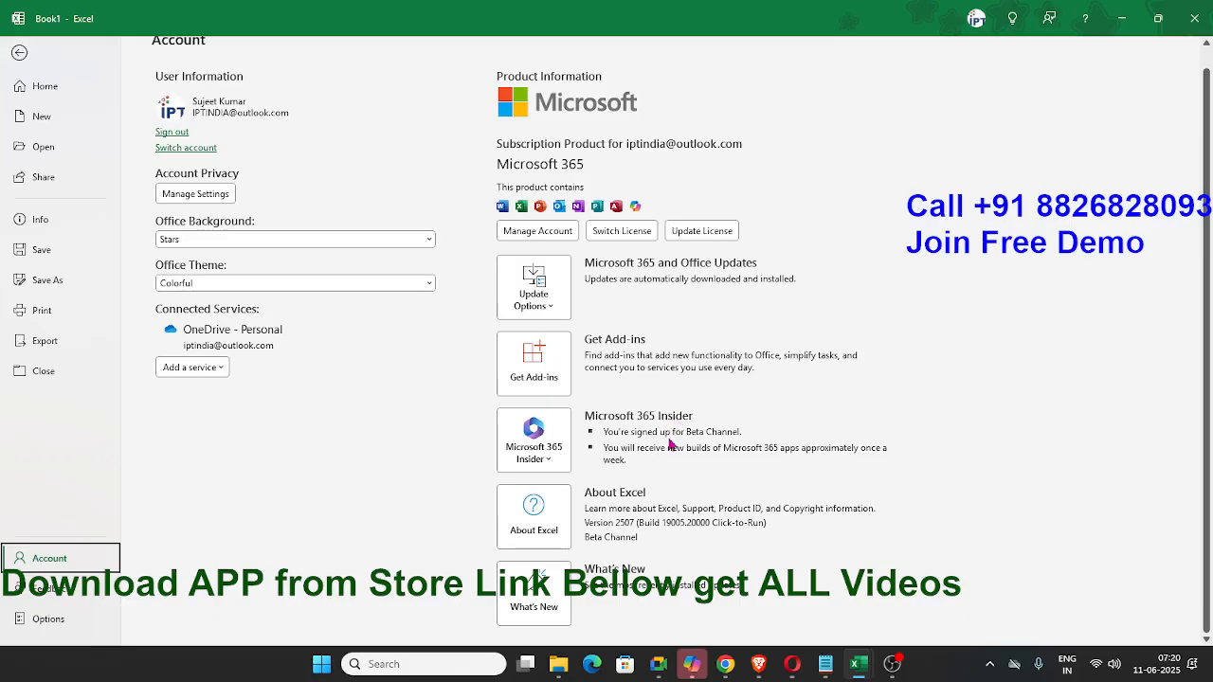
left_click(548, 314)
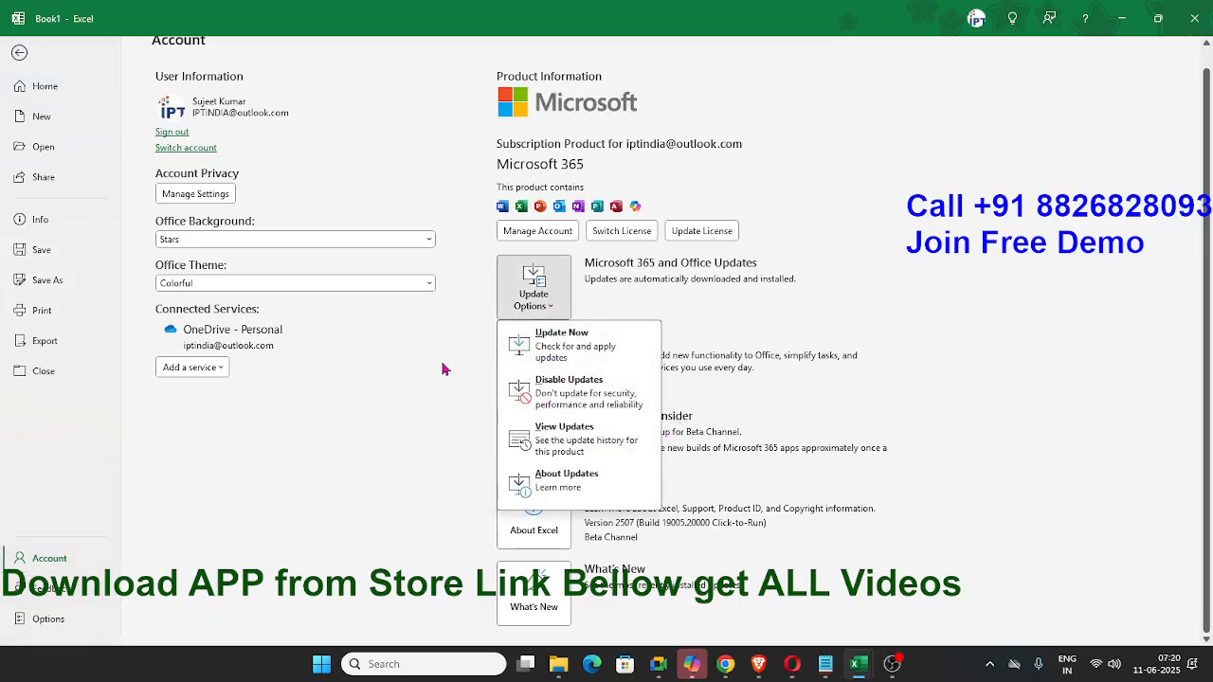
key("Escape")
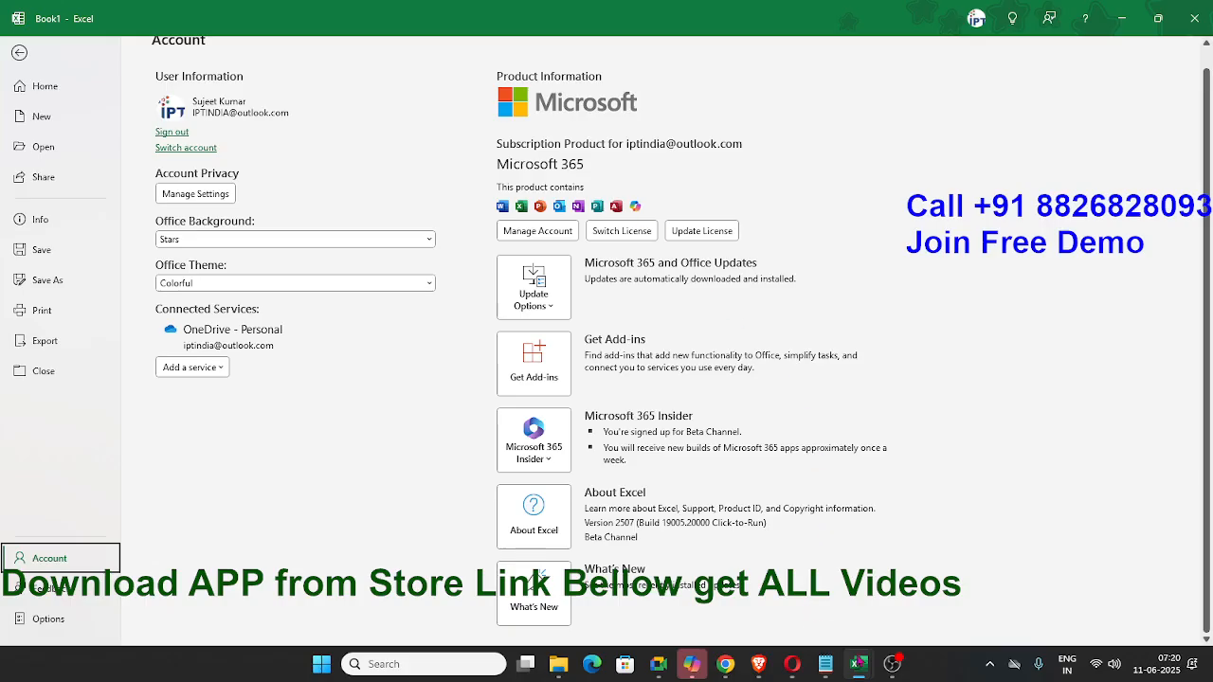
left_click(18, 52)
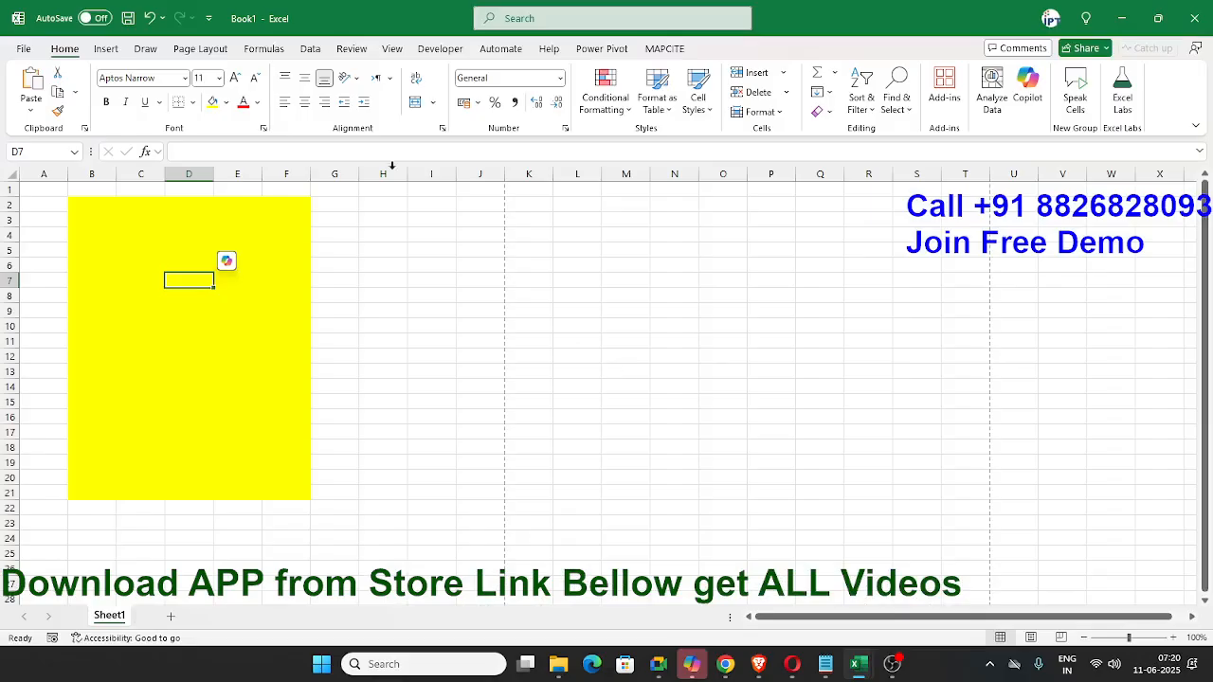
- View the Formulas commands, and open the Microsoft 365 Insider channel settings from the account information
left_click(264, 50)
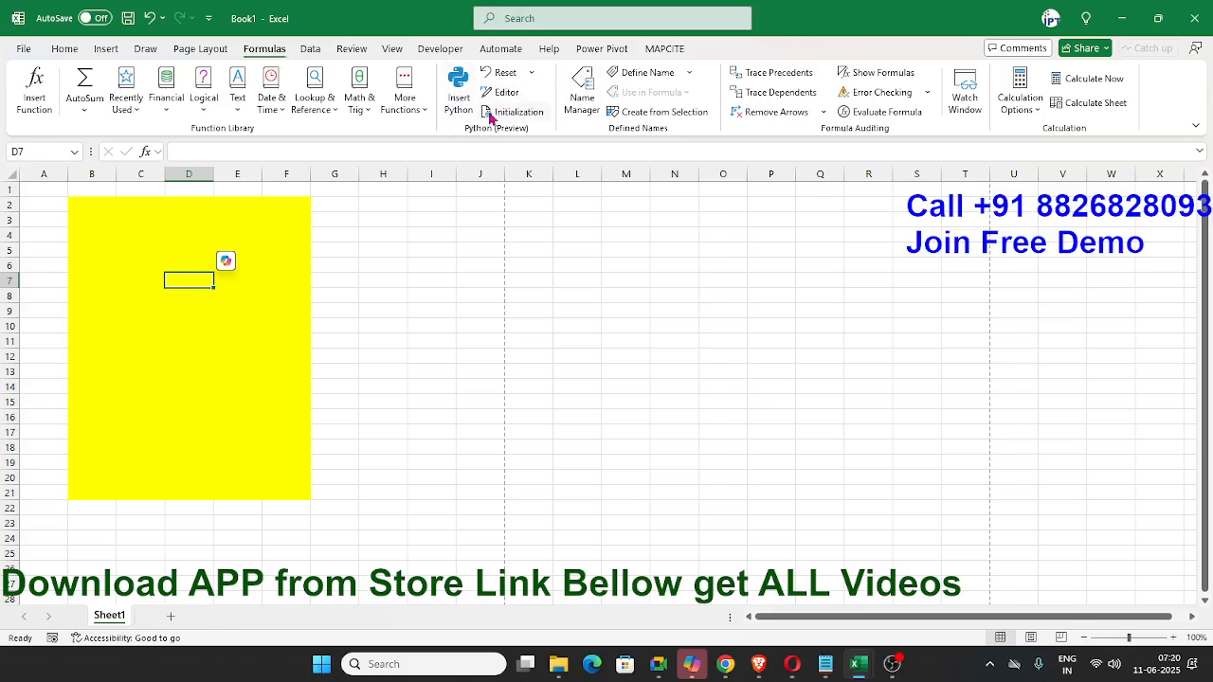
left_click(23, 48)
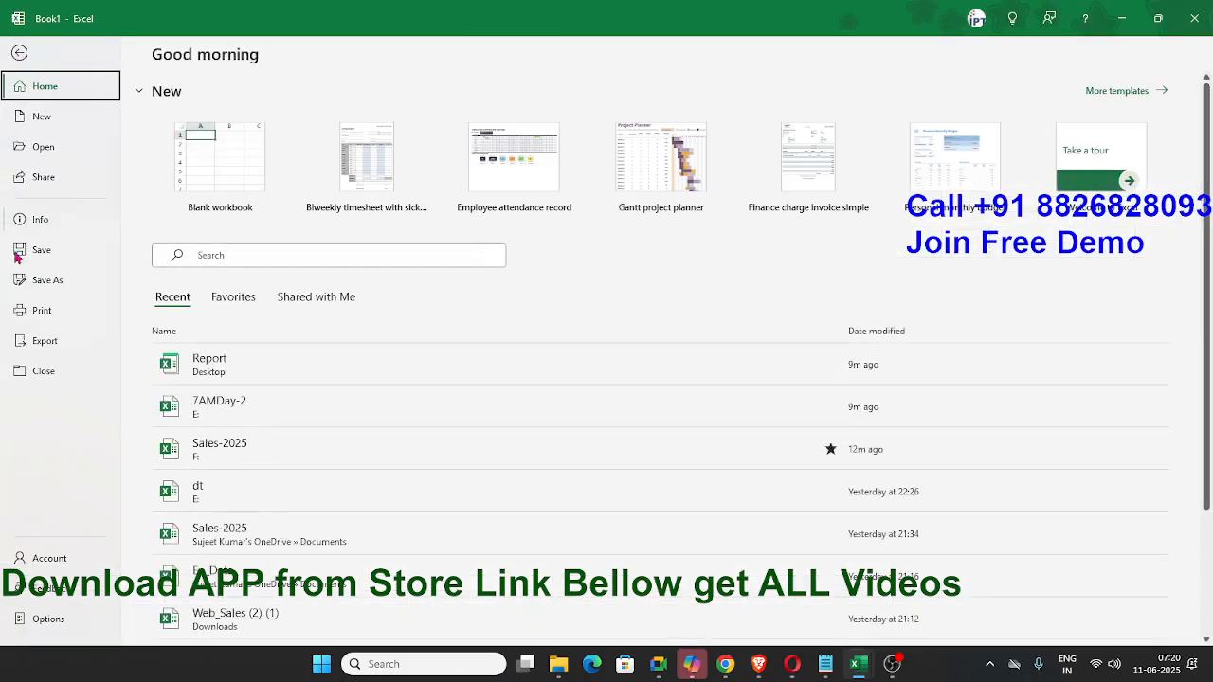
left_click(49, 558)
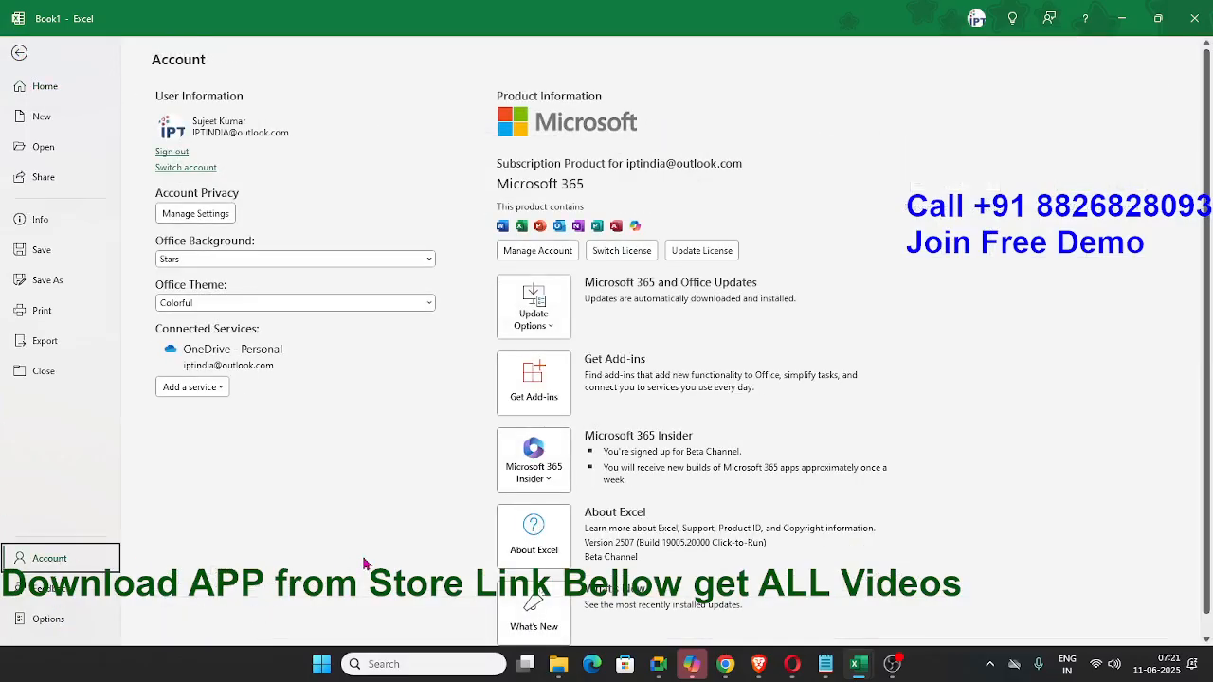
left_click(534, 464)
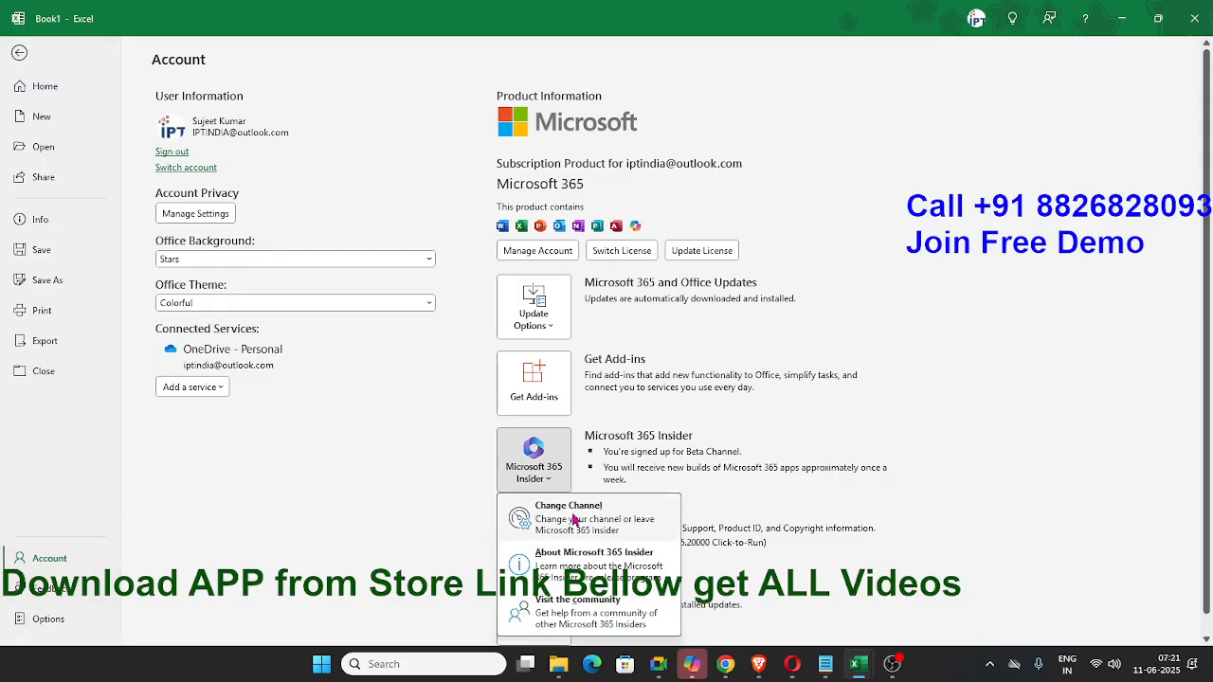
left_click(574, 520)
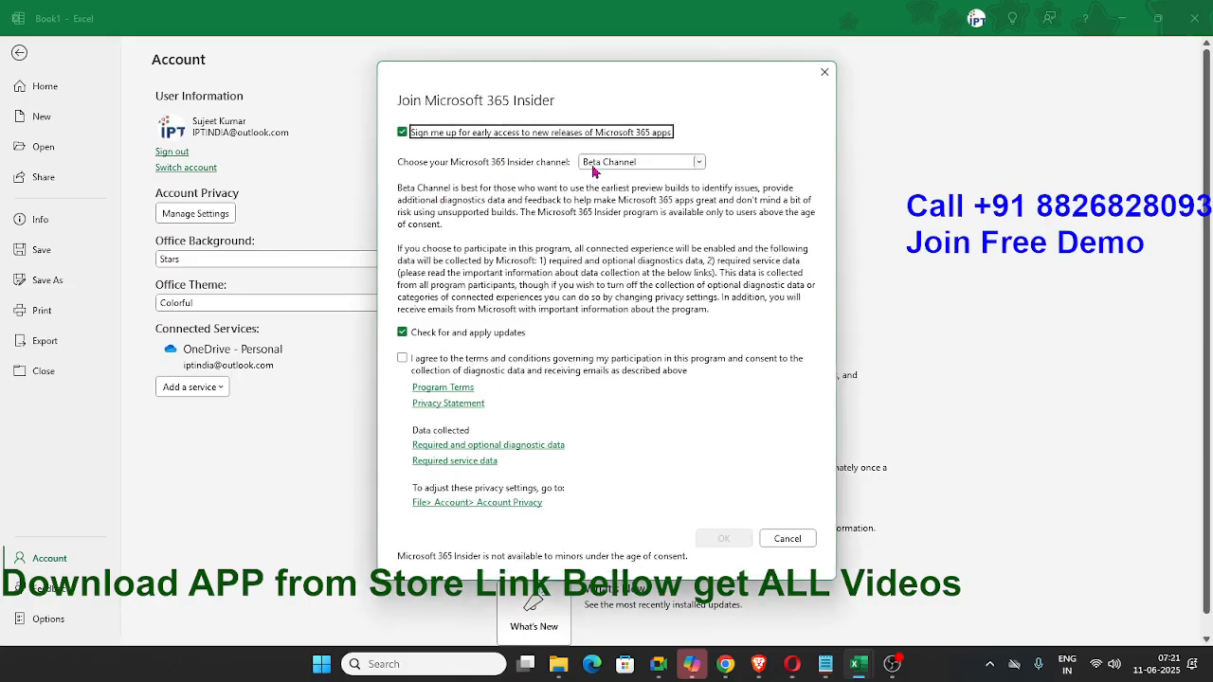
- Choose the Beta Channel and accept the Insider participation terms, cancel the enrolment, and return to the worksheet
left_click(594, 165)
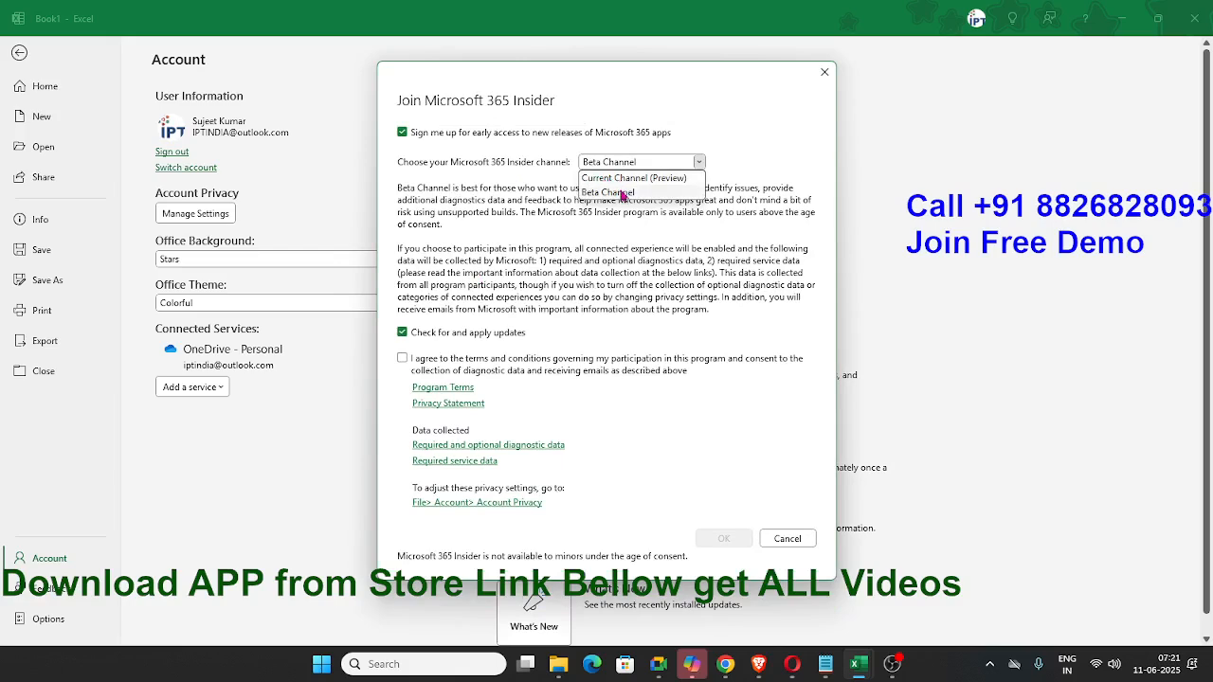
left_click(629, 193)
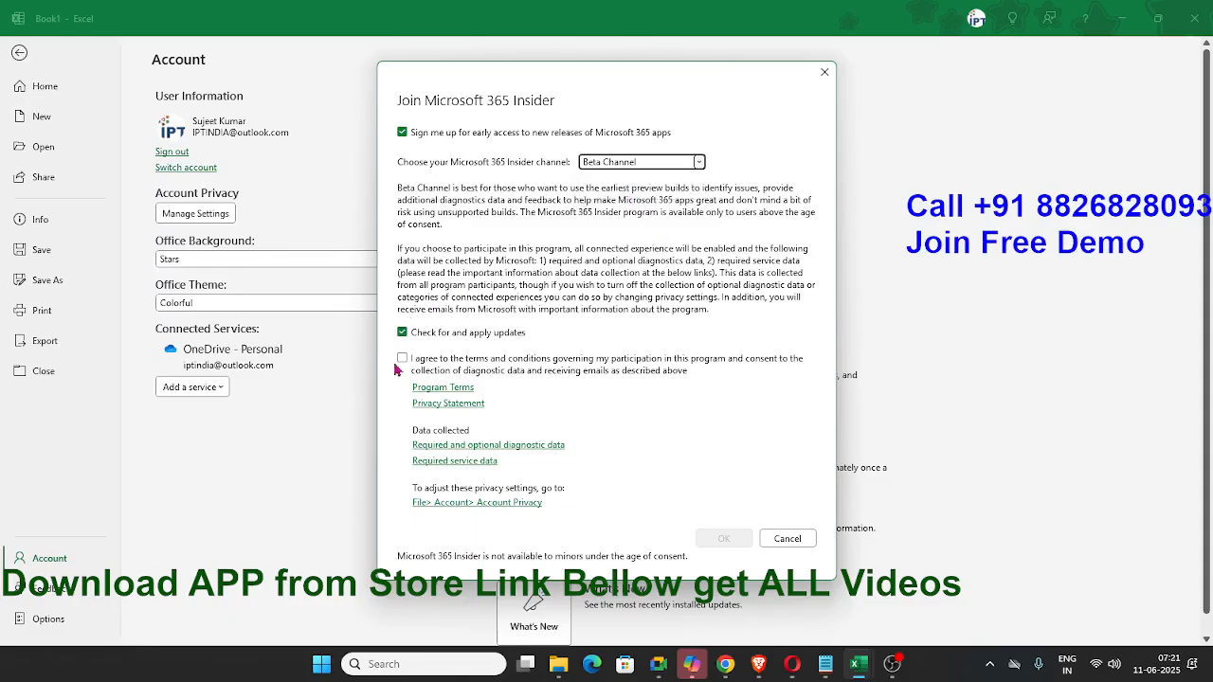
left_click(402, 358)
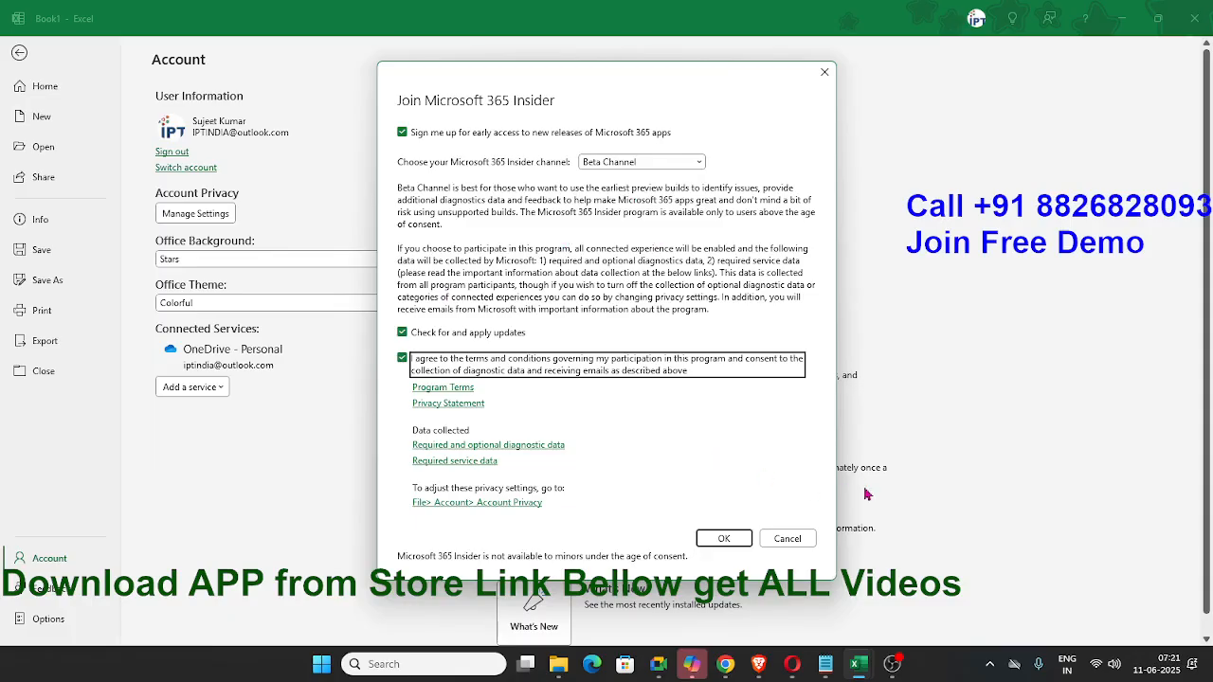
left_click(788, 538)
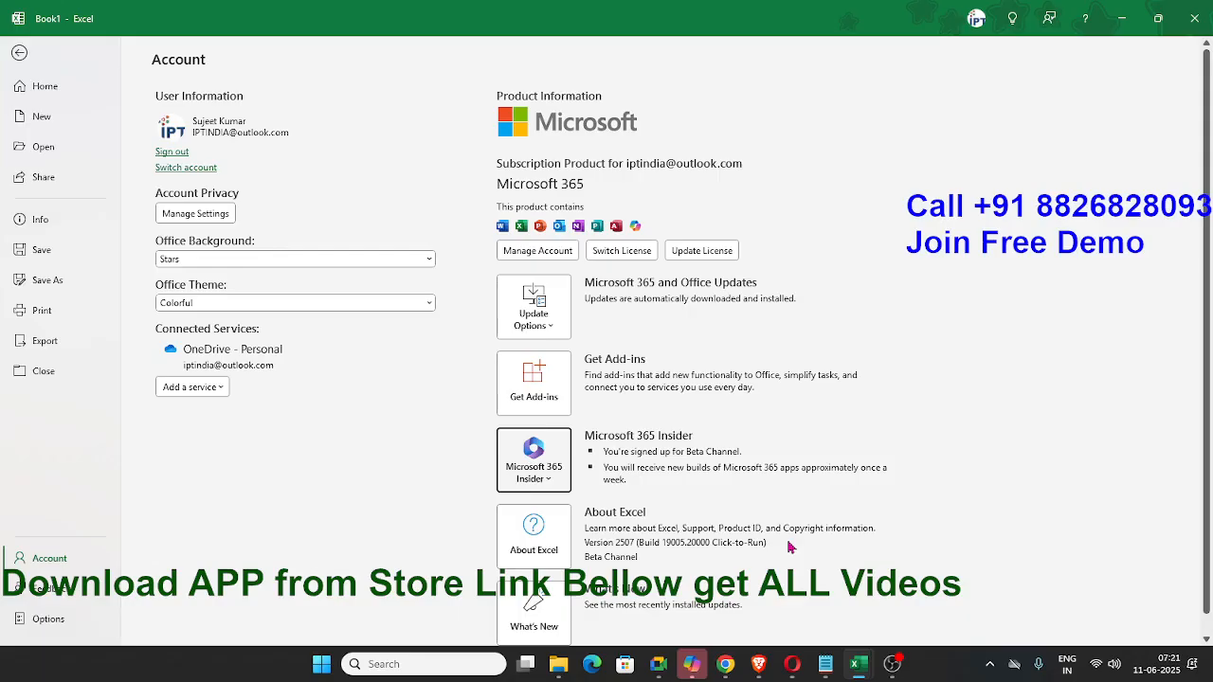
key("super+e")
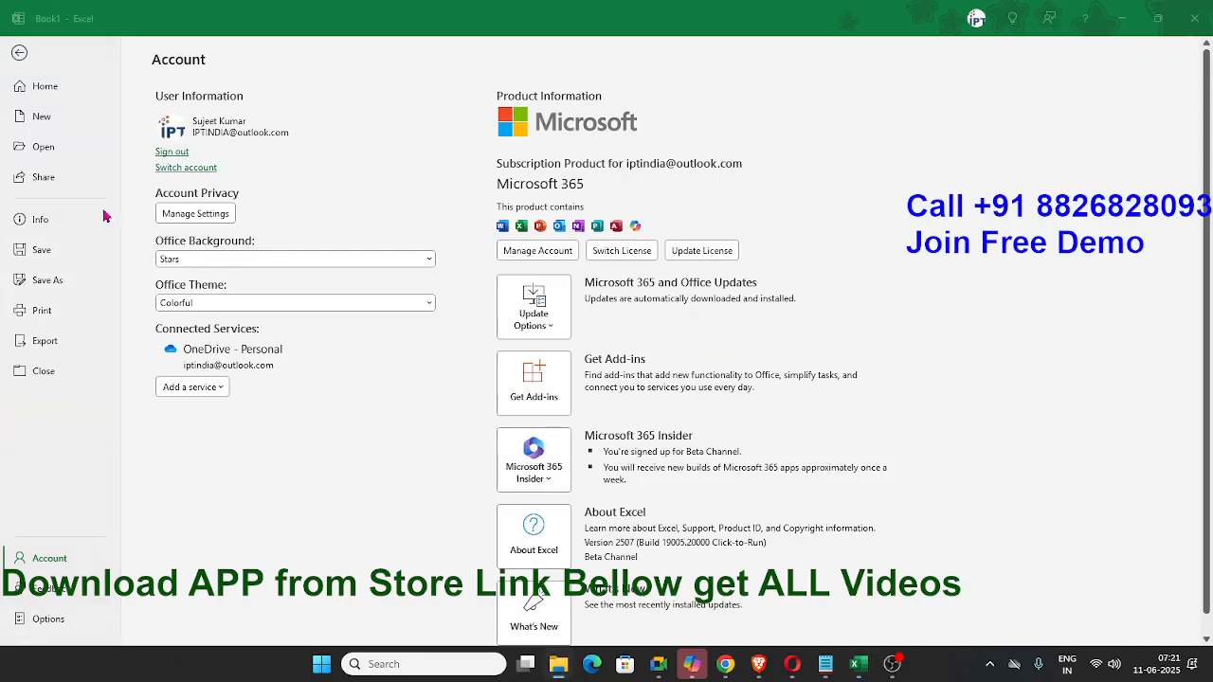
left_click(23, 59)
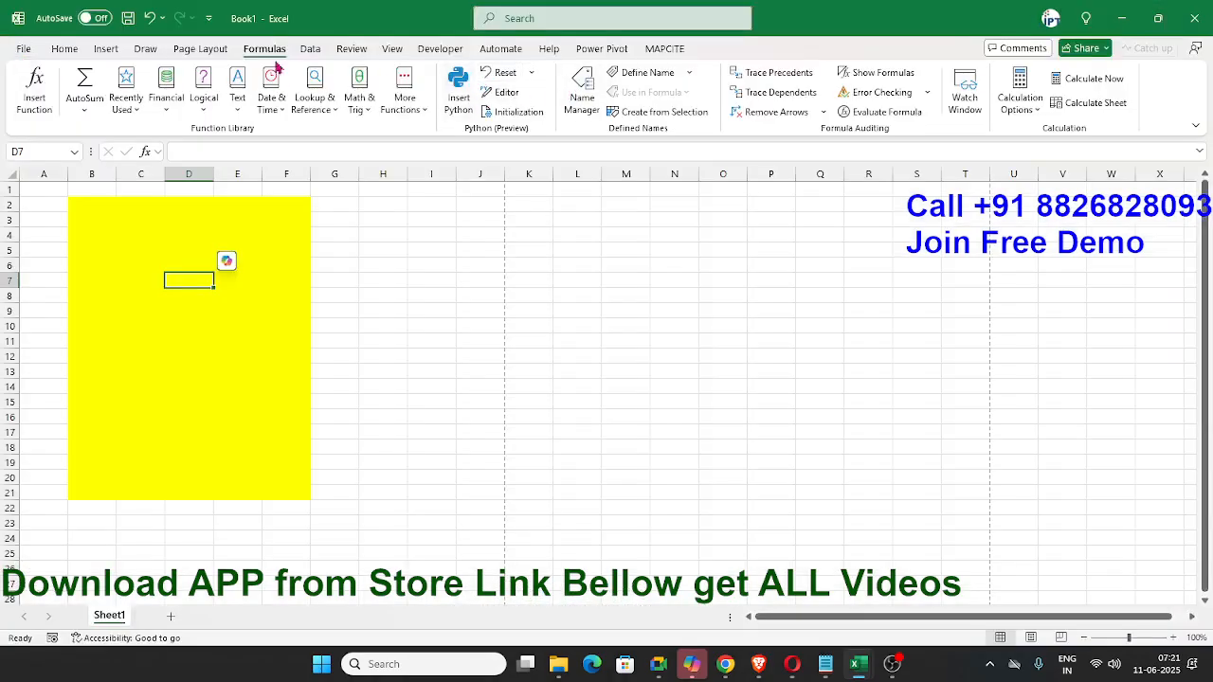
- View the account page and the Feedback to Microsoft choices, and close the feedback options
left_click(23, 49)
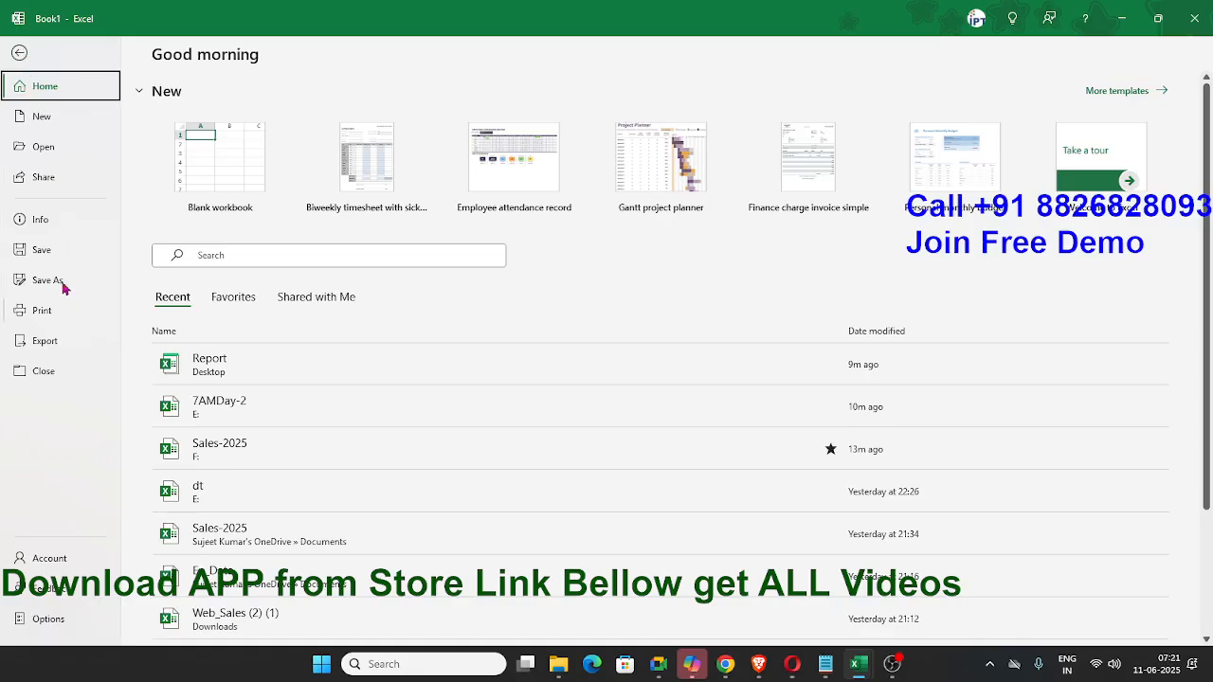
left_click(53, 556)
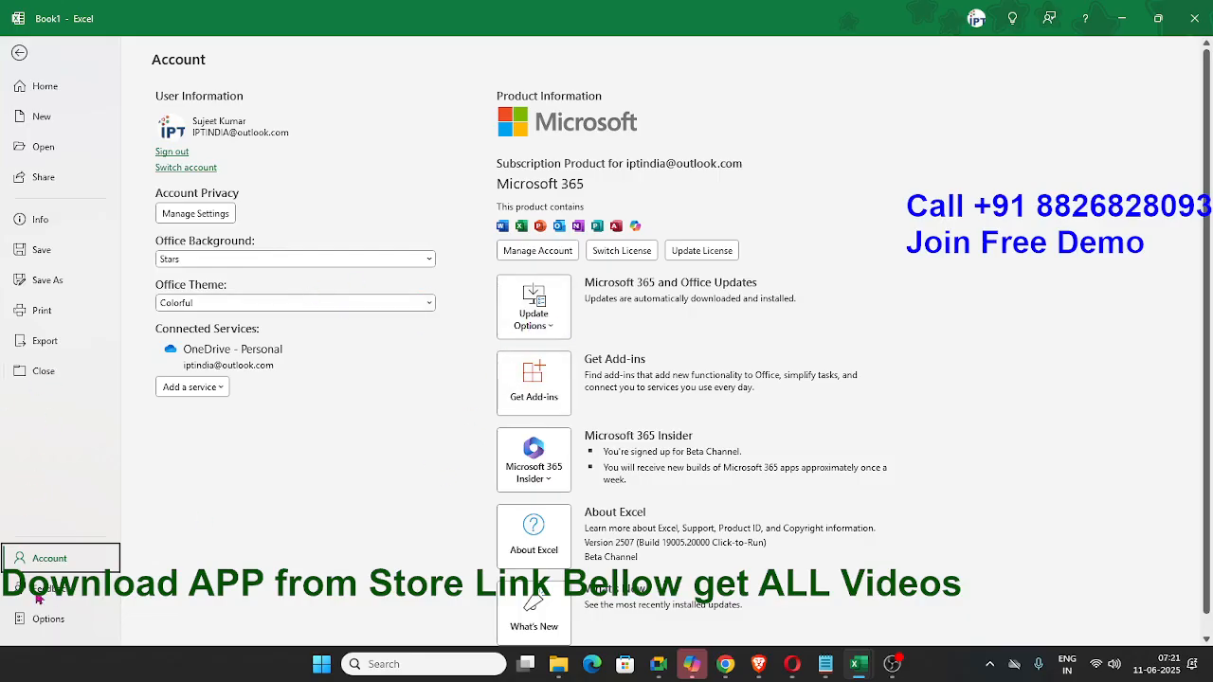
key("Escape")
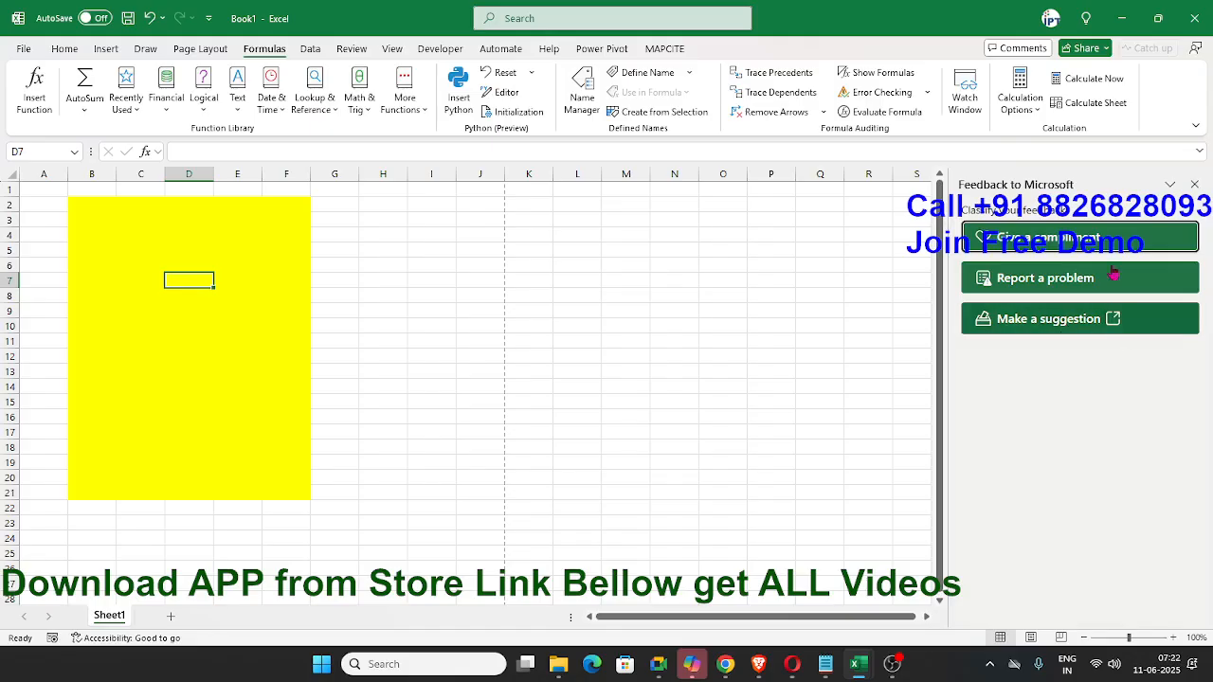
left_click(1194, 184)
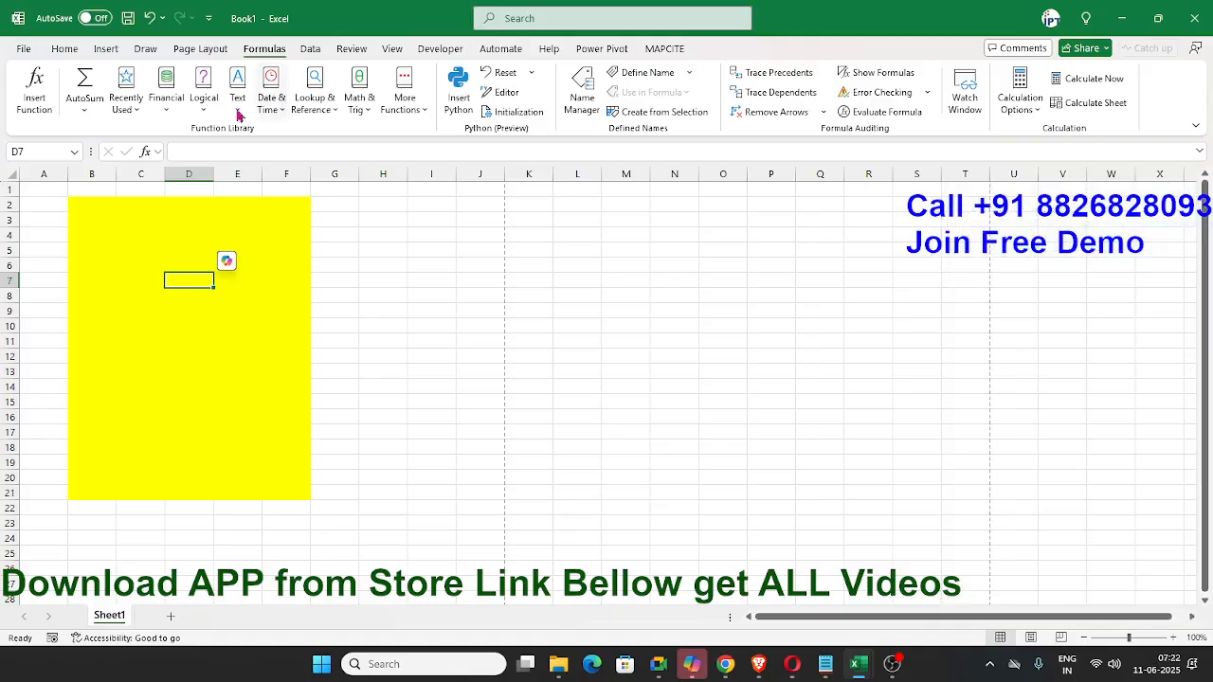
- View the general Excel options and close them without changing anything
left_click(21, 49)
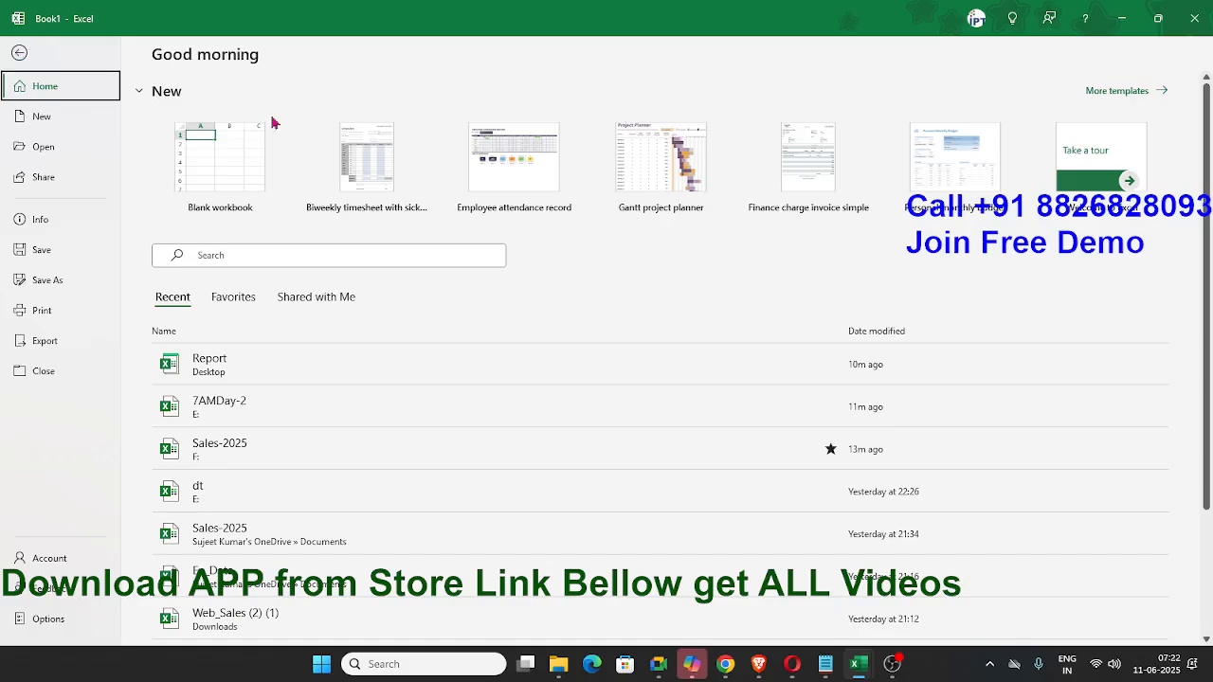
left_click(48, 617)
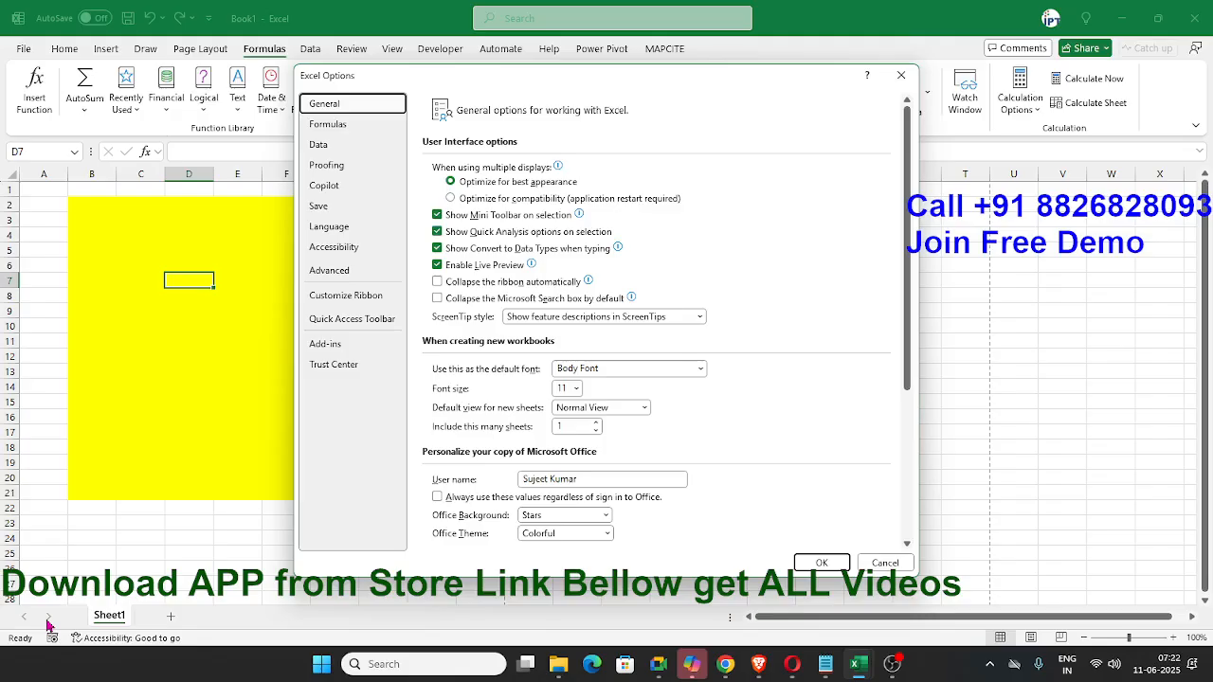
key("Escape")
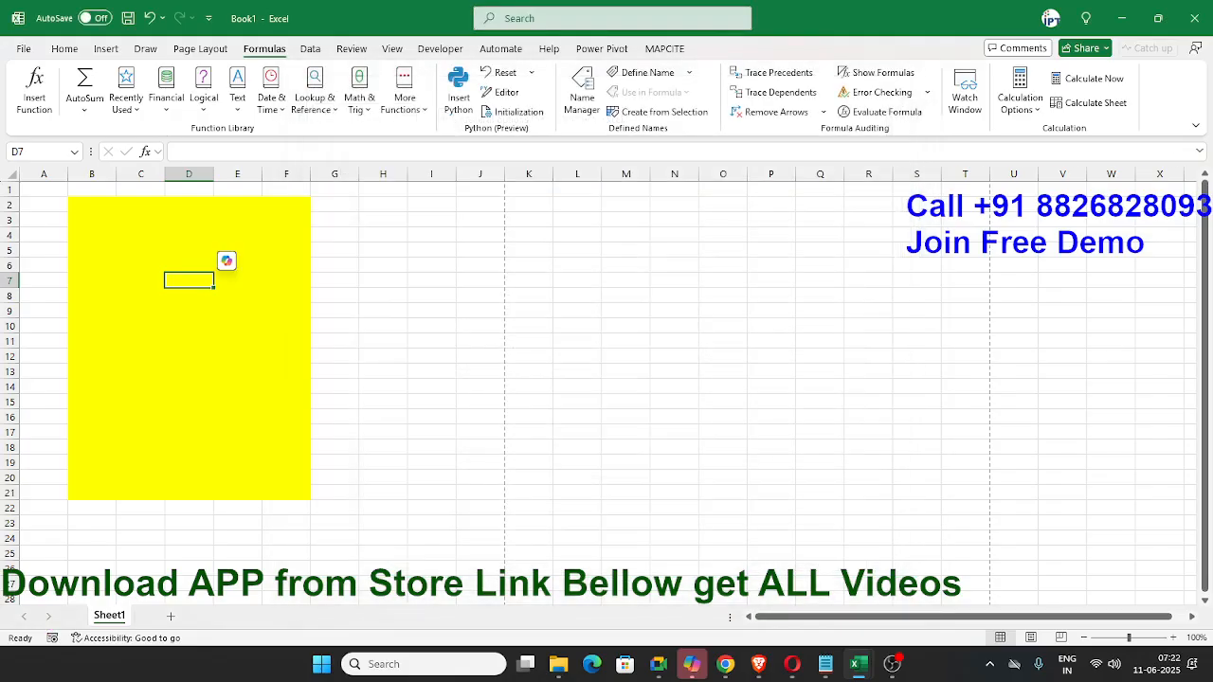
left_click(65, 49)
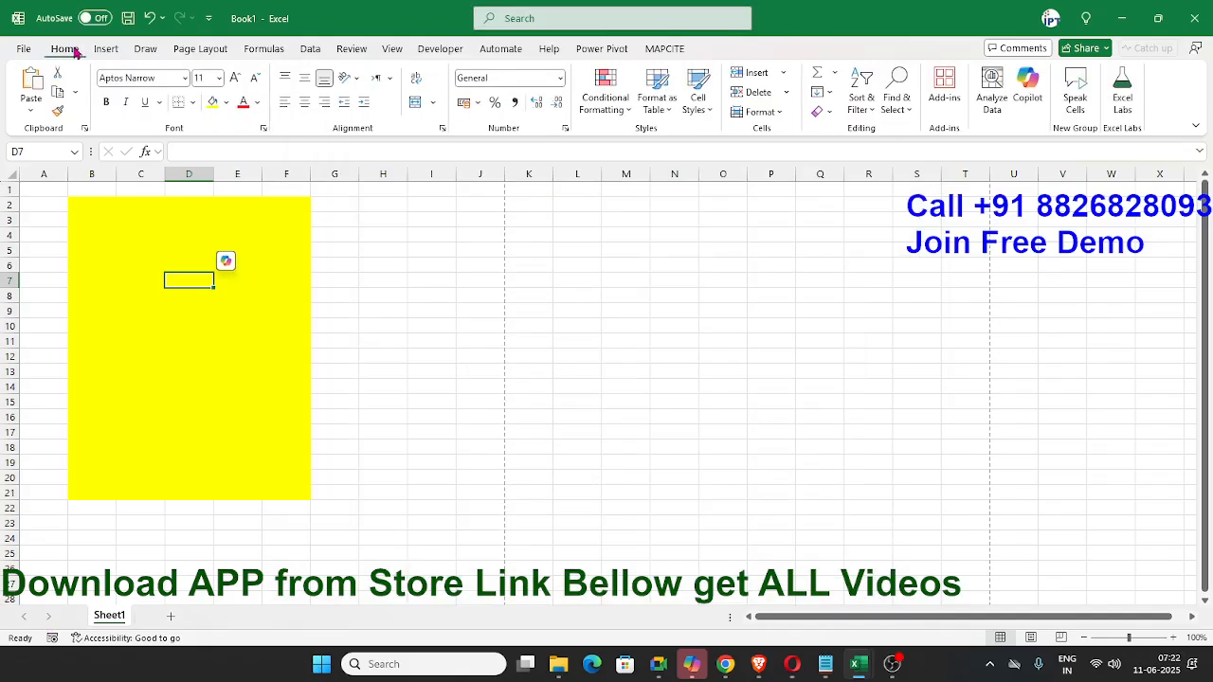
left_click(56, 221)
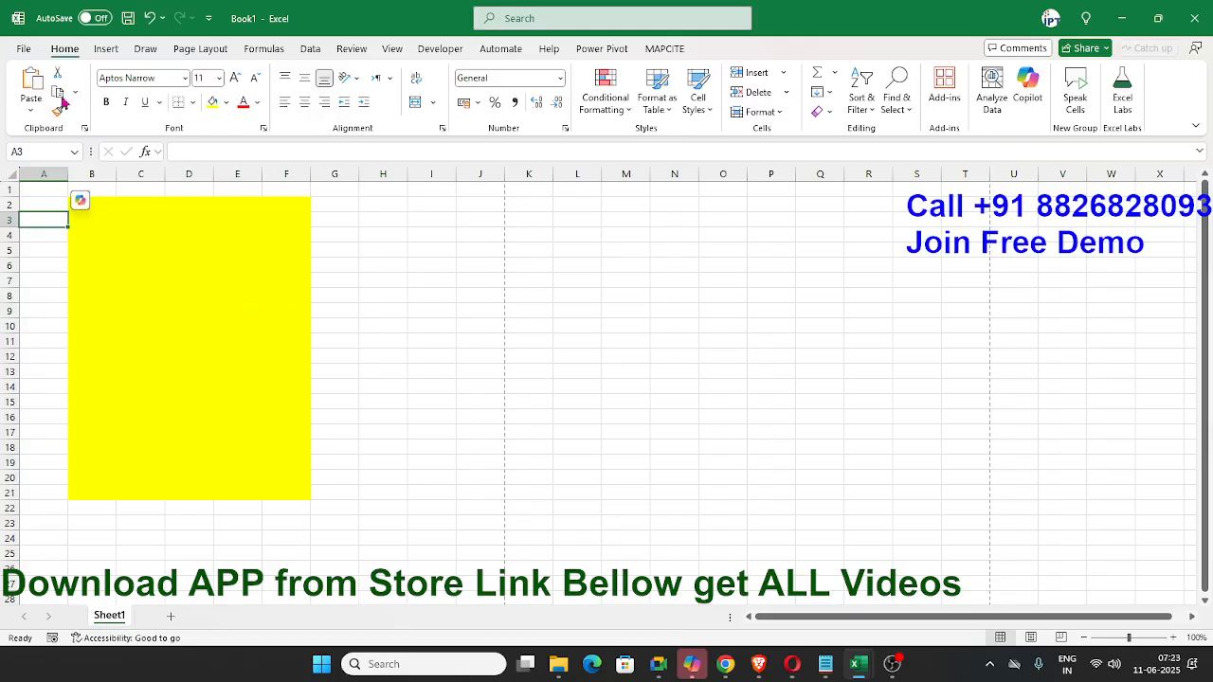
left_click(25, 48)
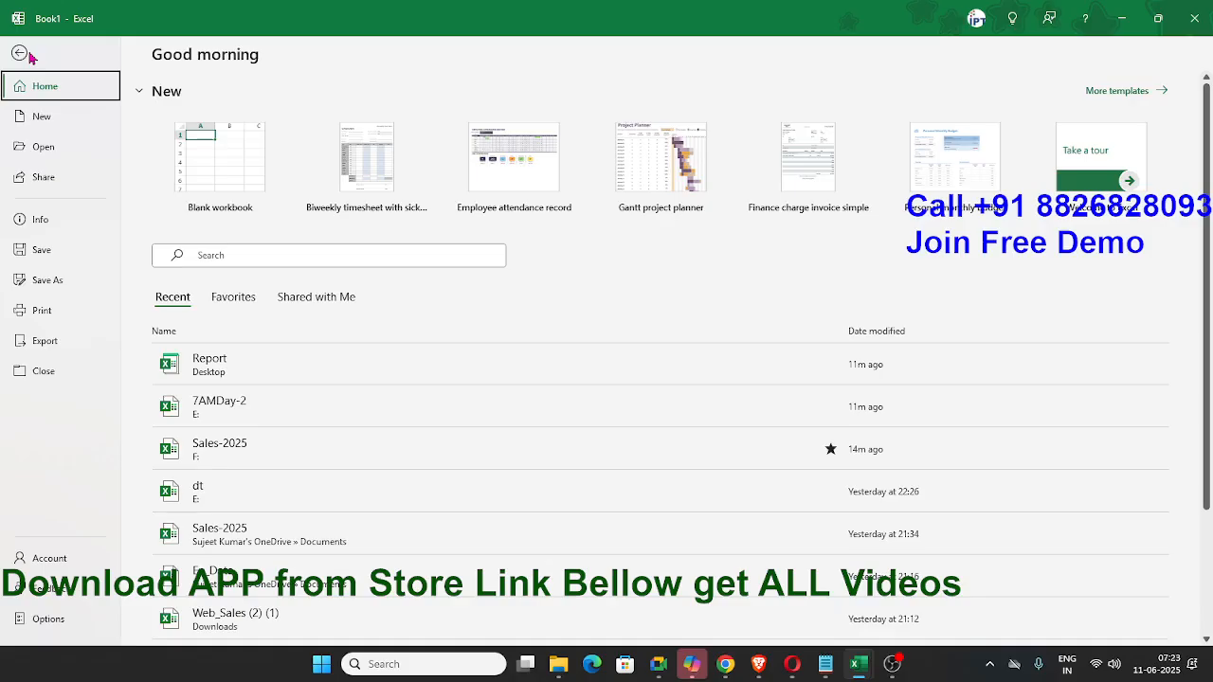
key("Escape")
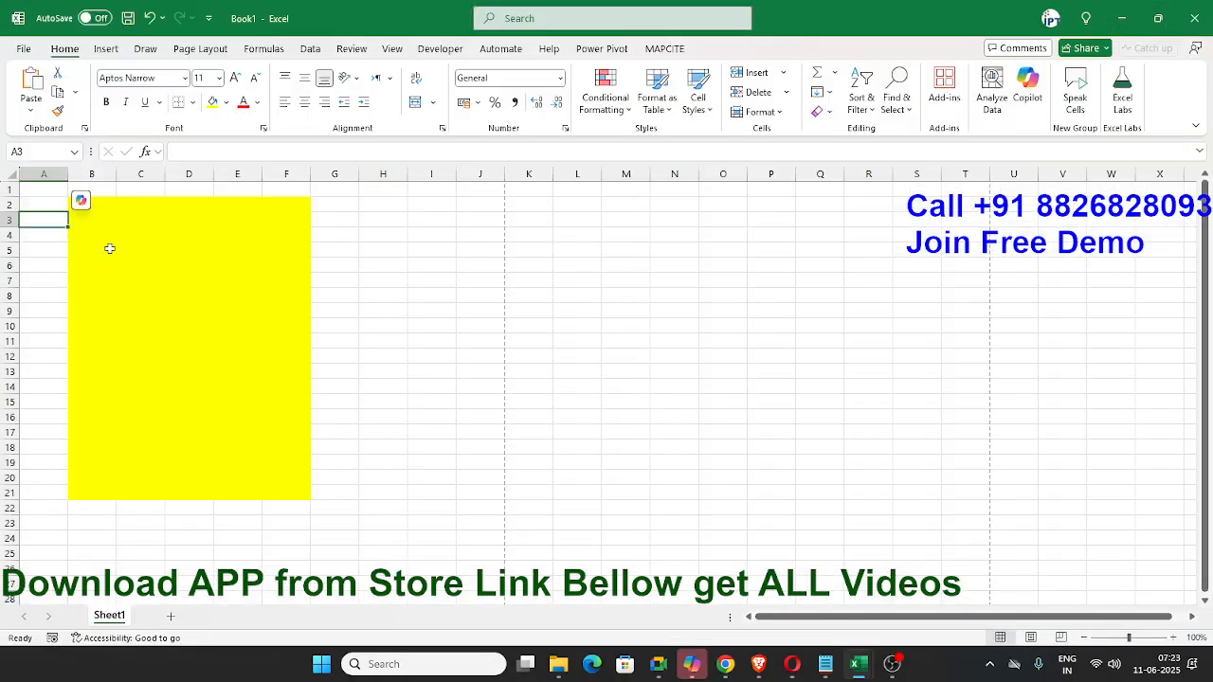
left_click(289, 298)
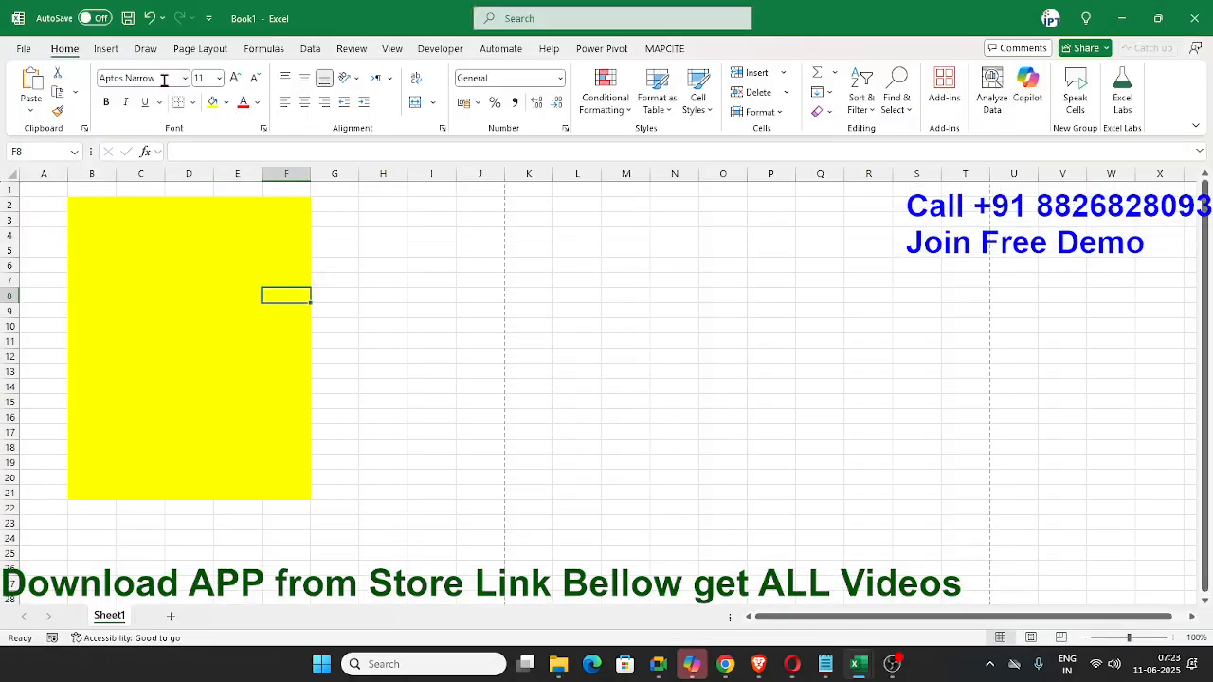
- Open the general Excel options and examine the fonts available as the default for new workbooks
left_click(26, 48)
left_click(42, 621)
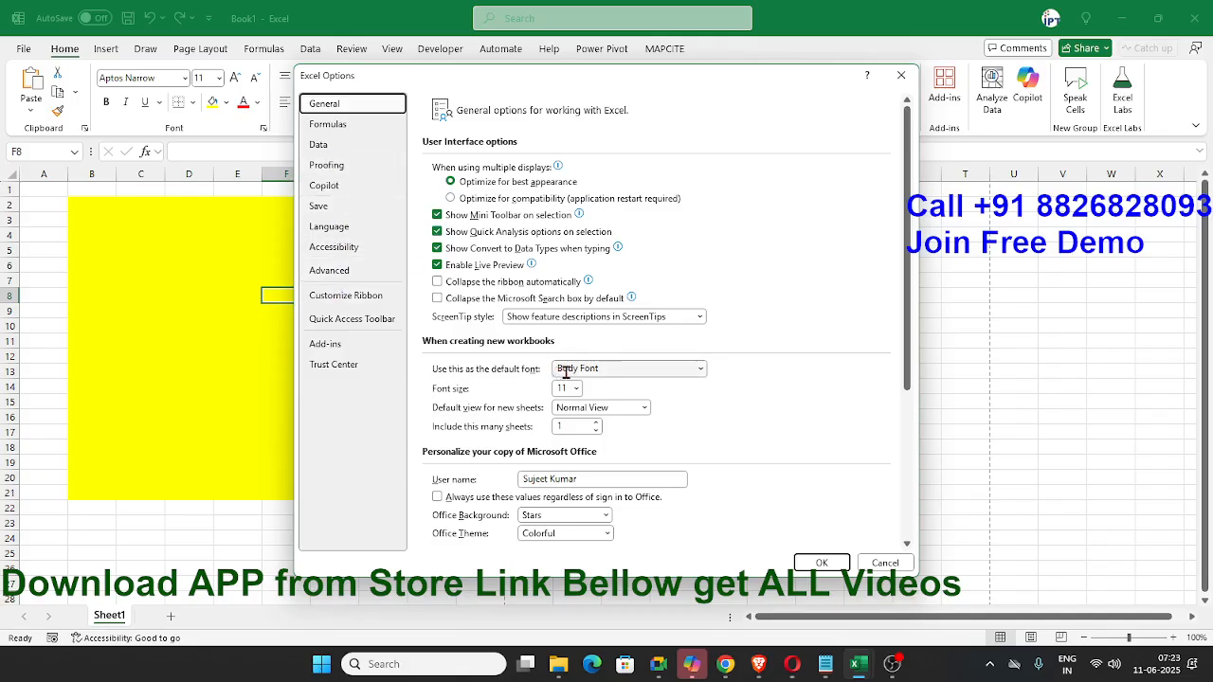
left_click(701, 376)
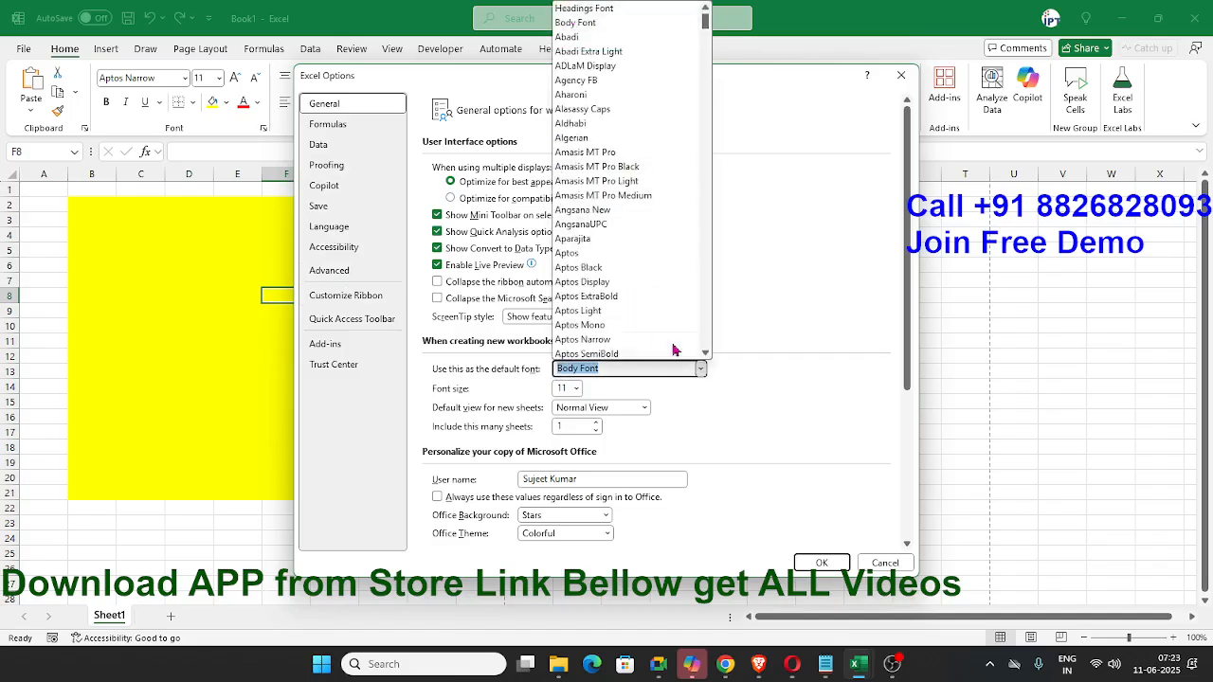
left_click(783, 415)
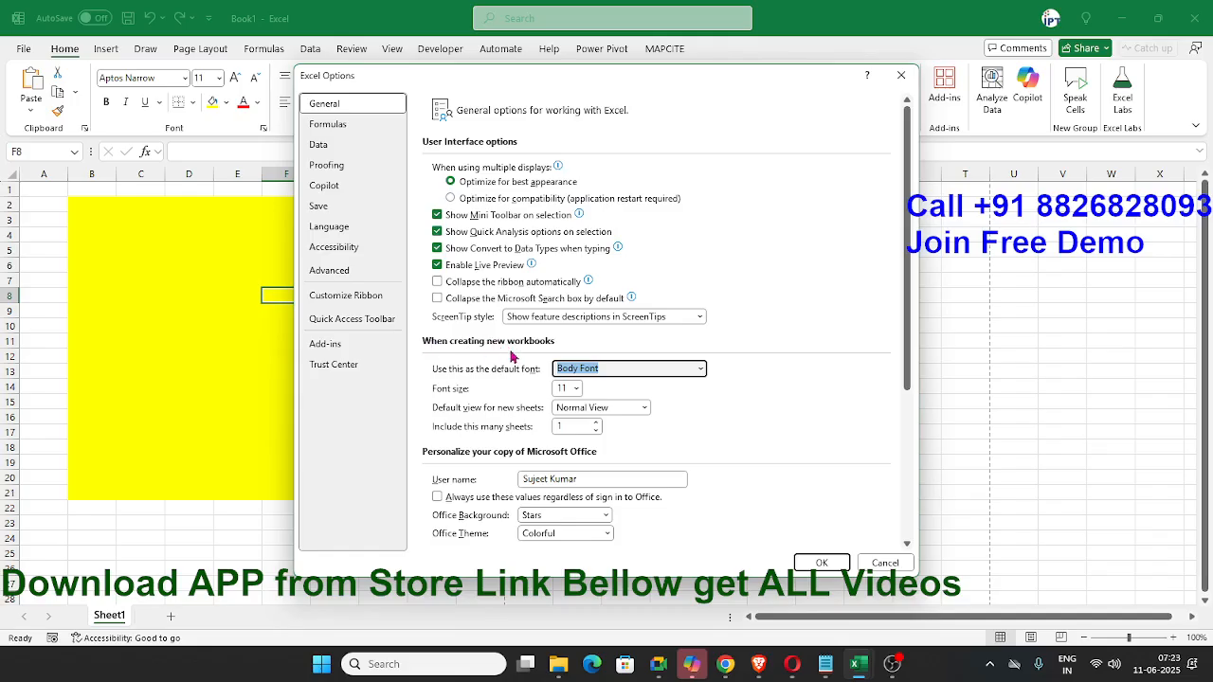
left_click(704, 373)
left_click(705, 377)
left_click(703, 376)
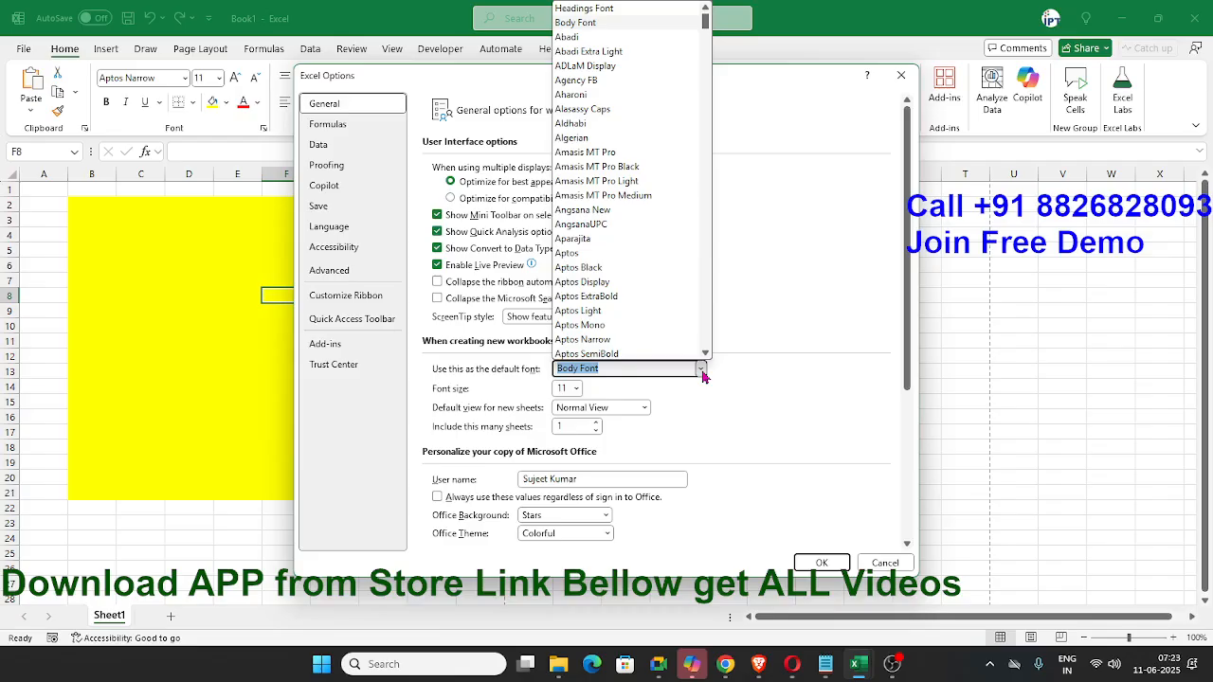
left_click(704, 376)
- Look at the default font size and open the number of sheets in new workbooks for editing
left_click(562, 389)
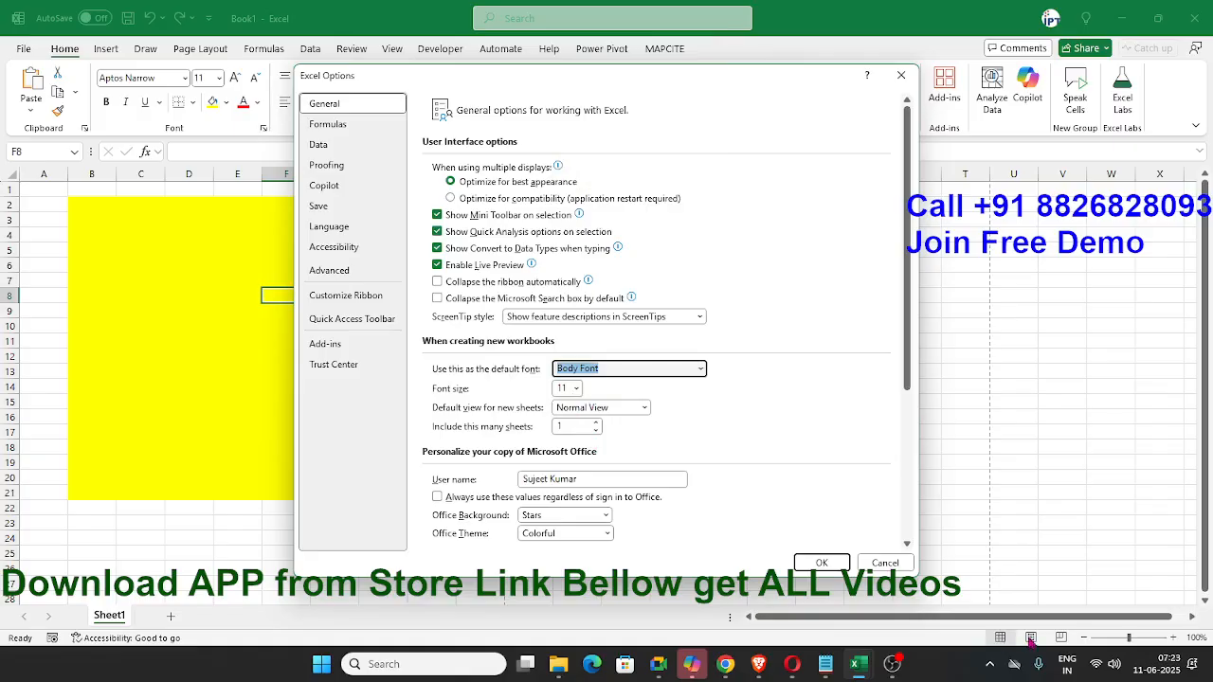
double_click(559, 427)
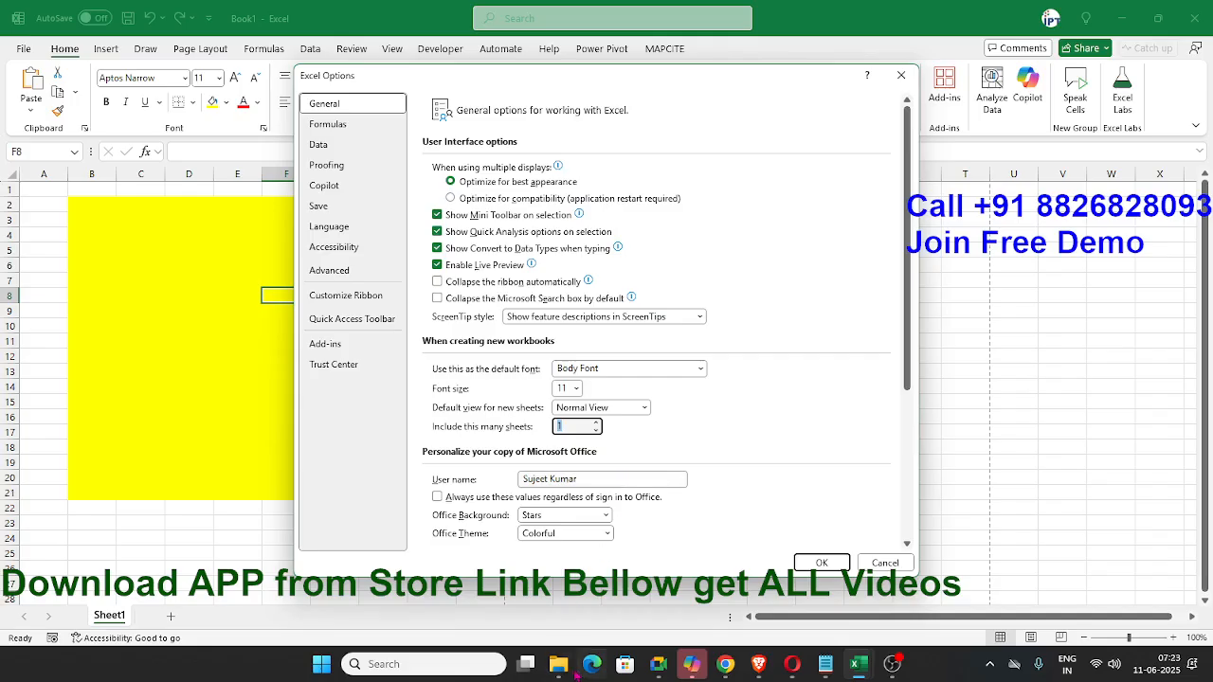
mouse_move(558, 663)
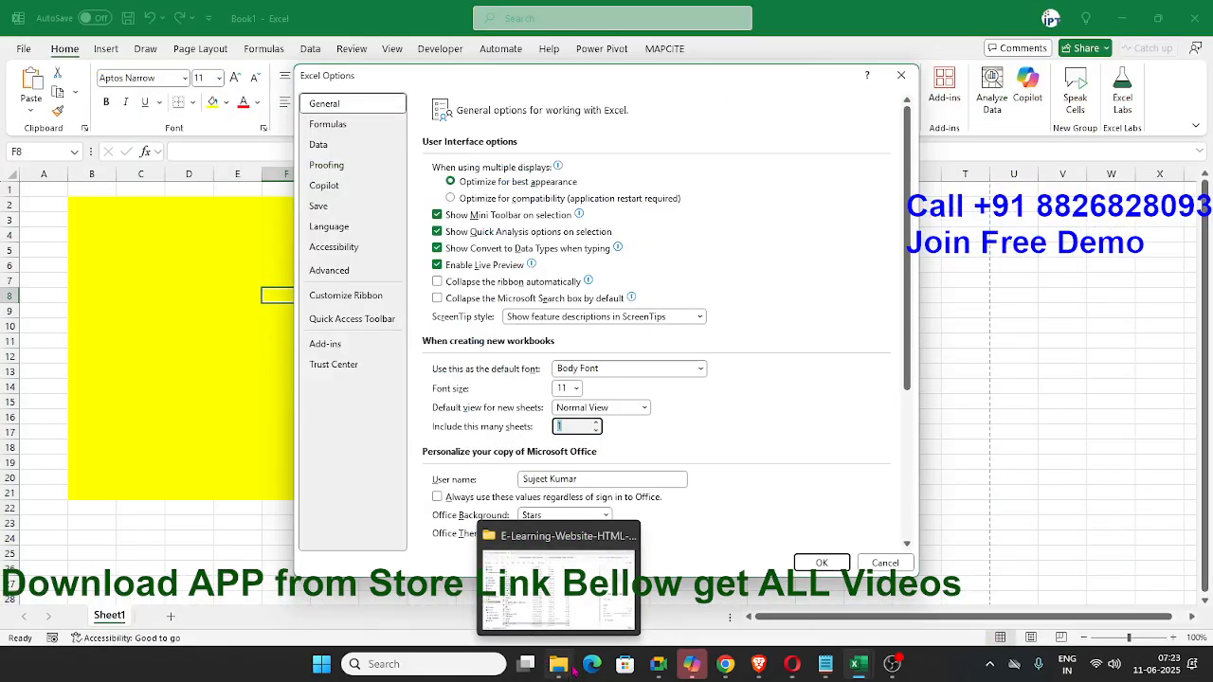
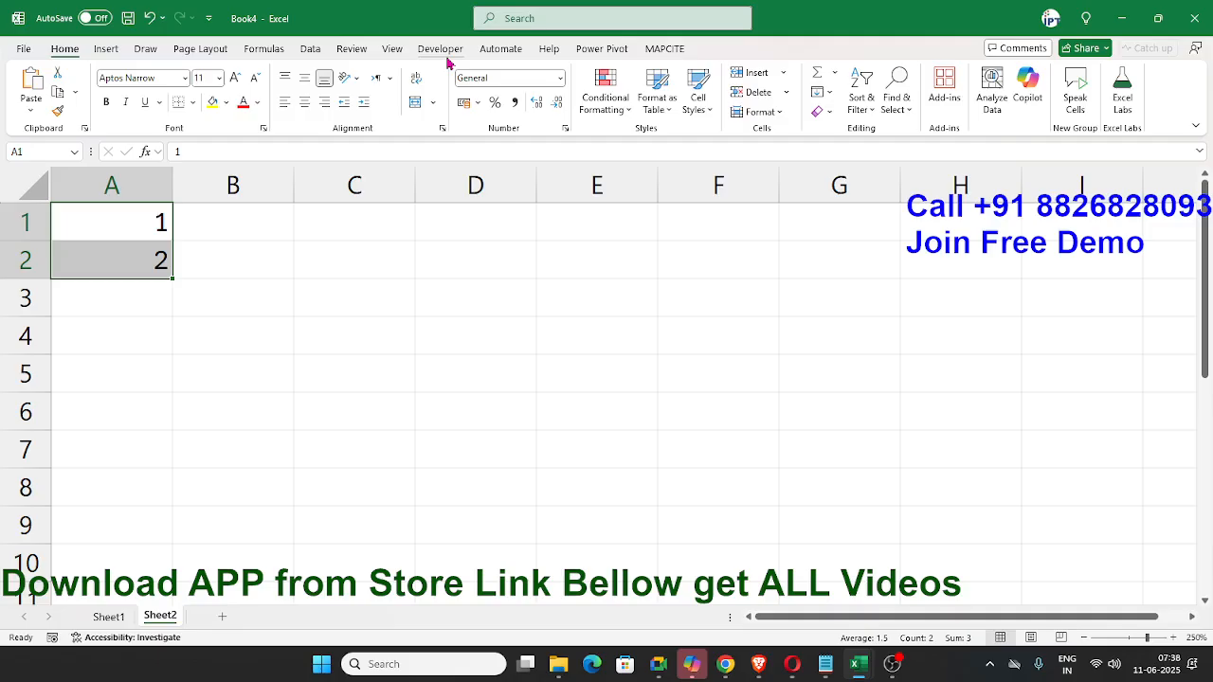
- View the macro security settings in the Trust Center and close them without changing anything
left_click(443, 52)
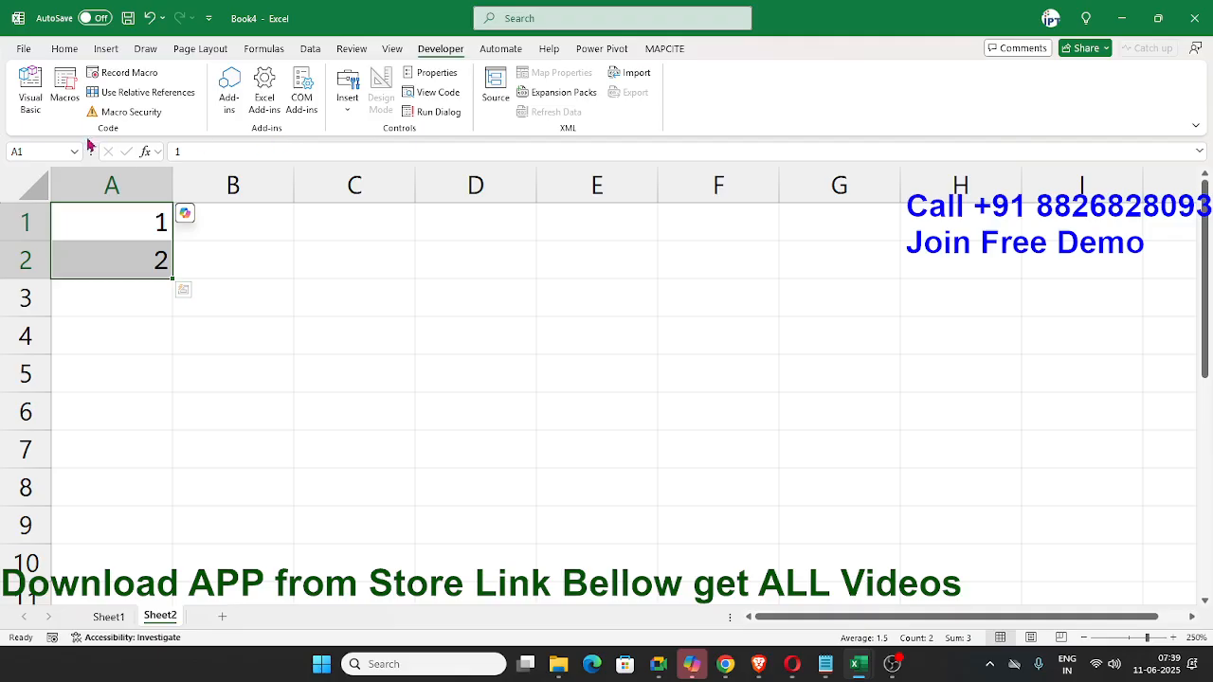
left_click(130, 113)
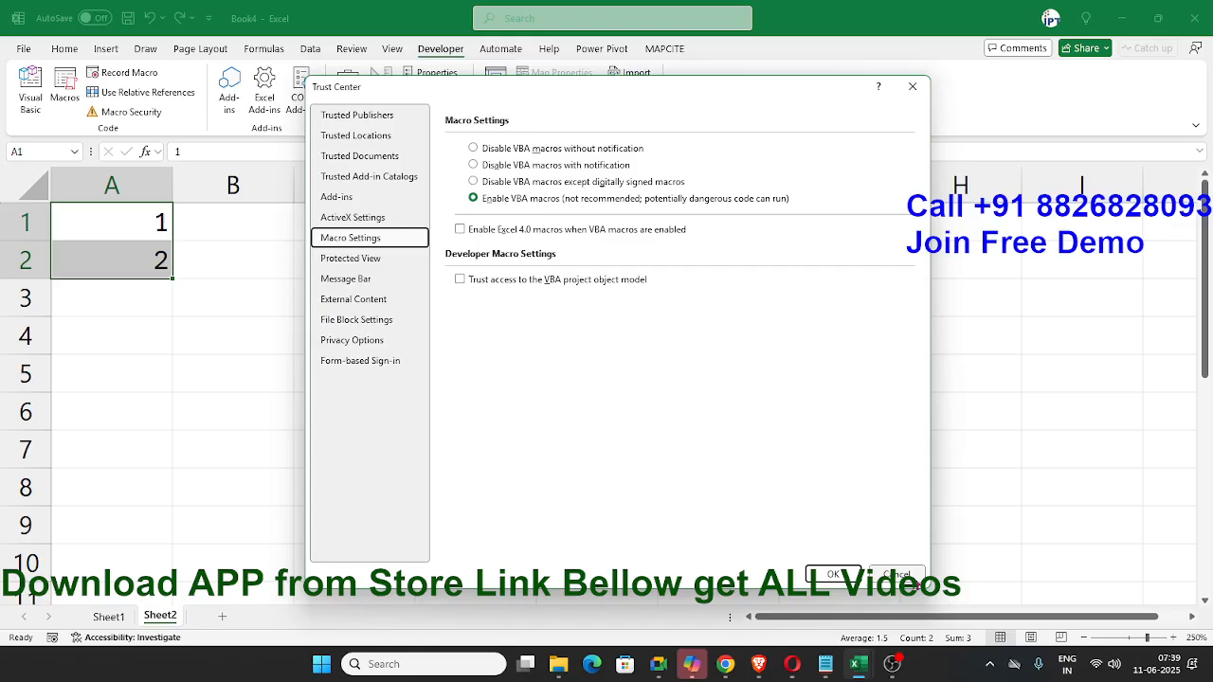
left_click(915, 579)
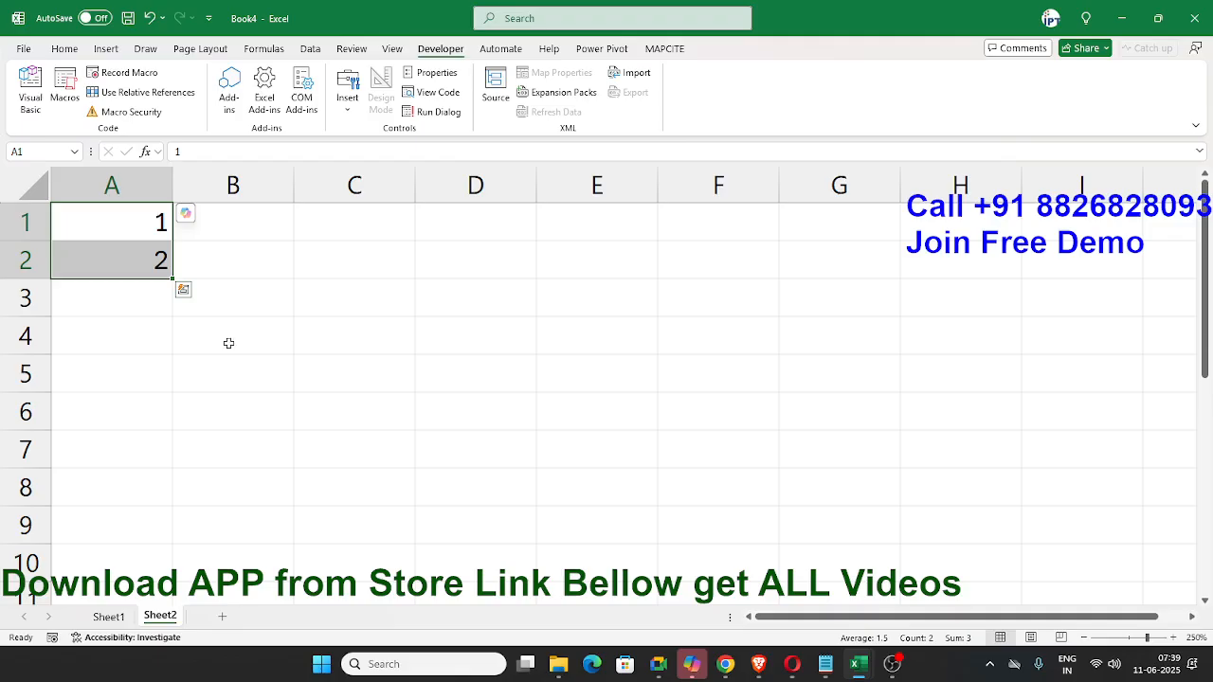
left_click(206, 345)
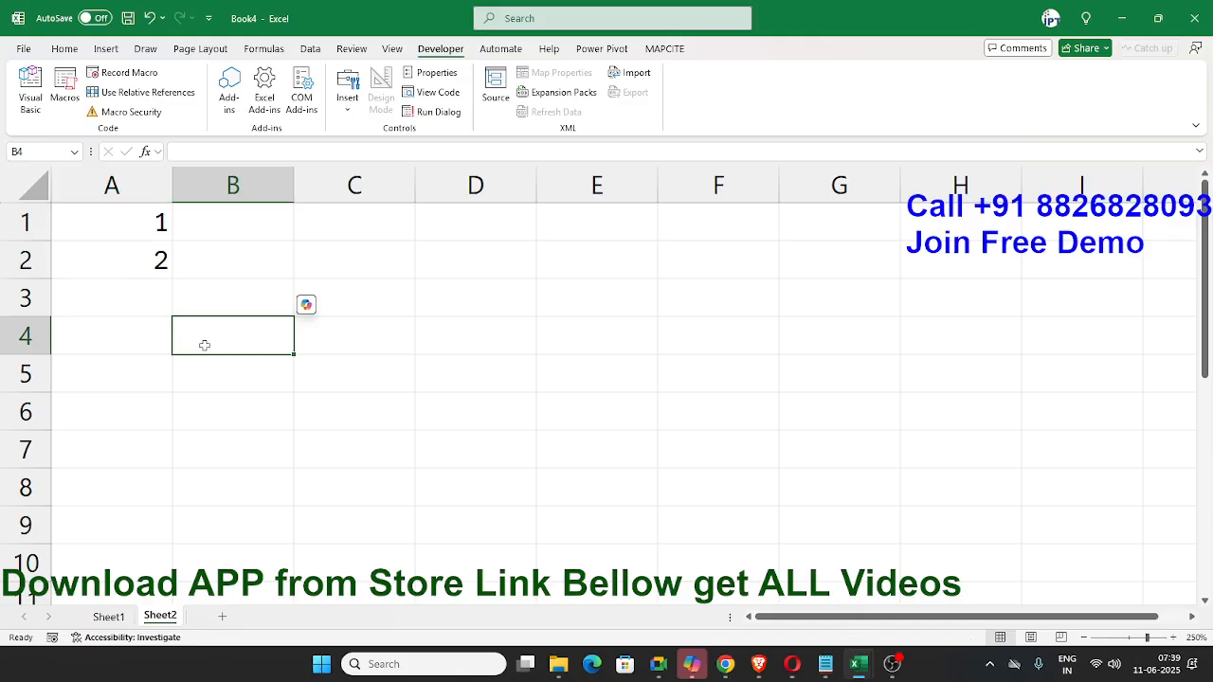
- View the Trust Center's Protected View settings through the Excel options, and cancel out of both dialogs
left_click(24, 48)
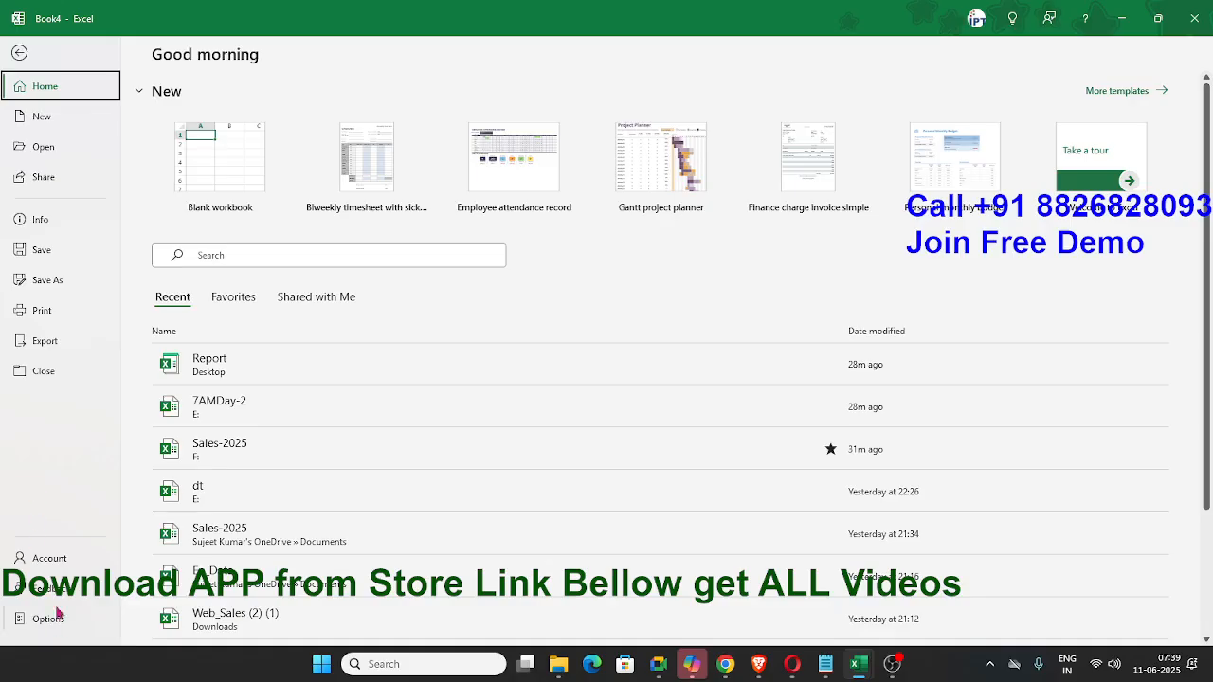
left_click(71, 567)
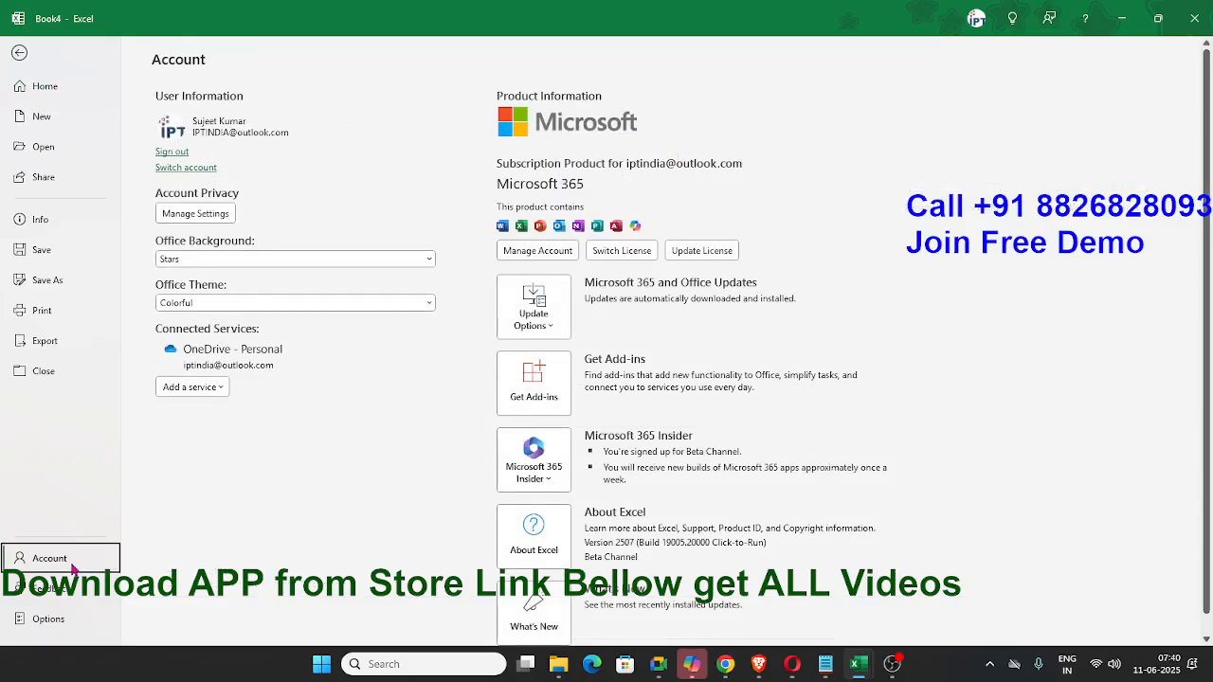
left_click(72, 621)
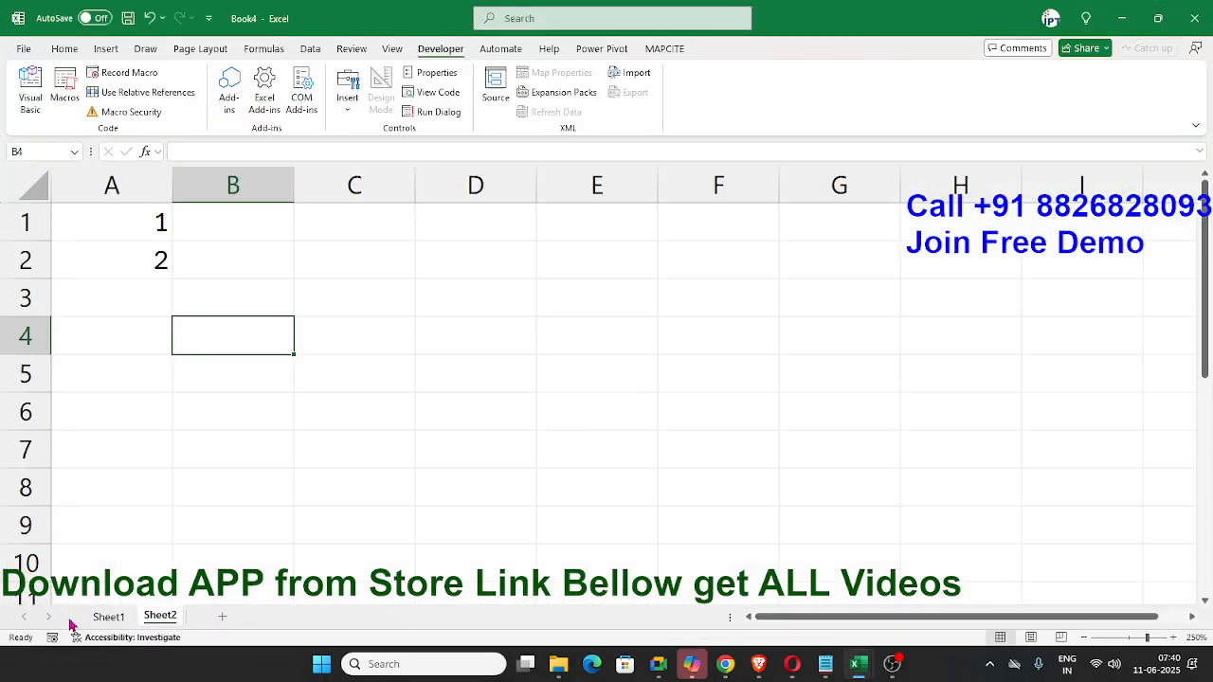
left_click(335, 366)
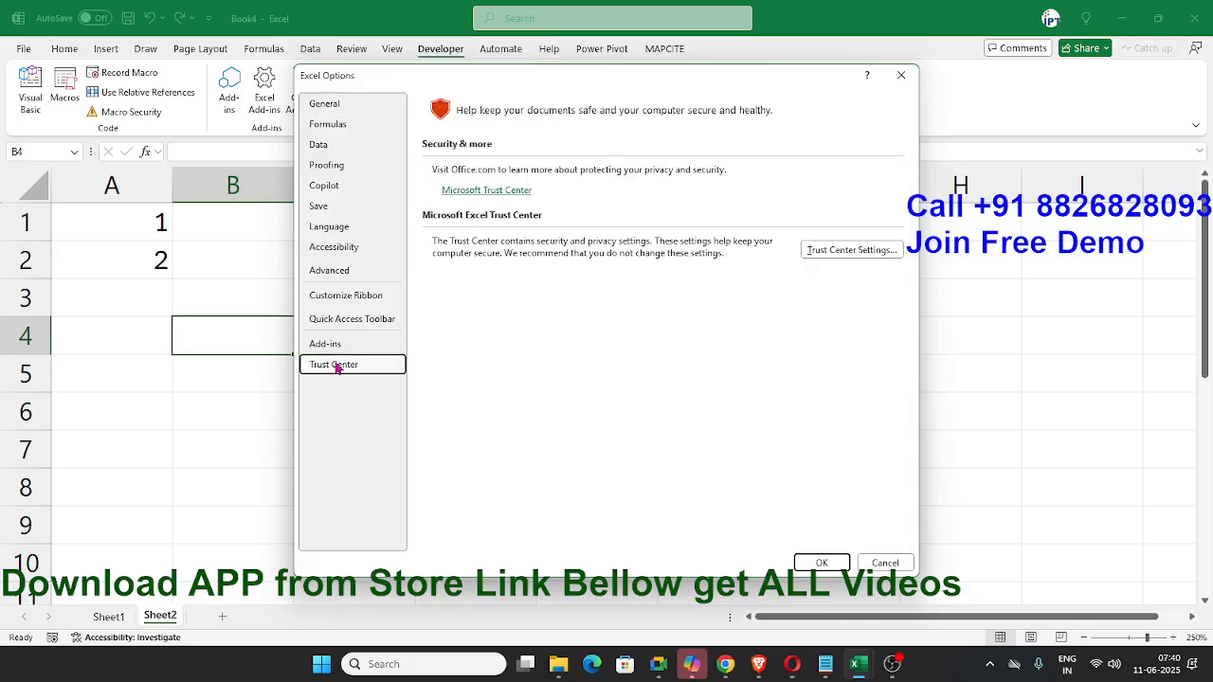
left_click(858, 252)
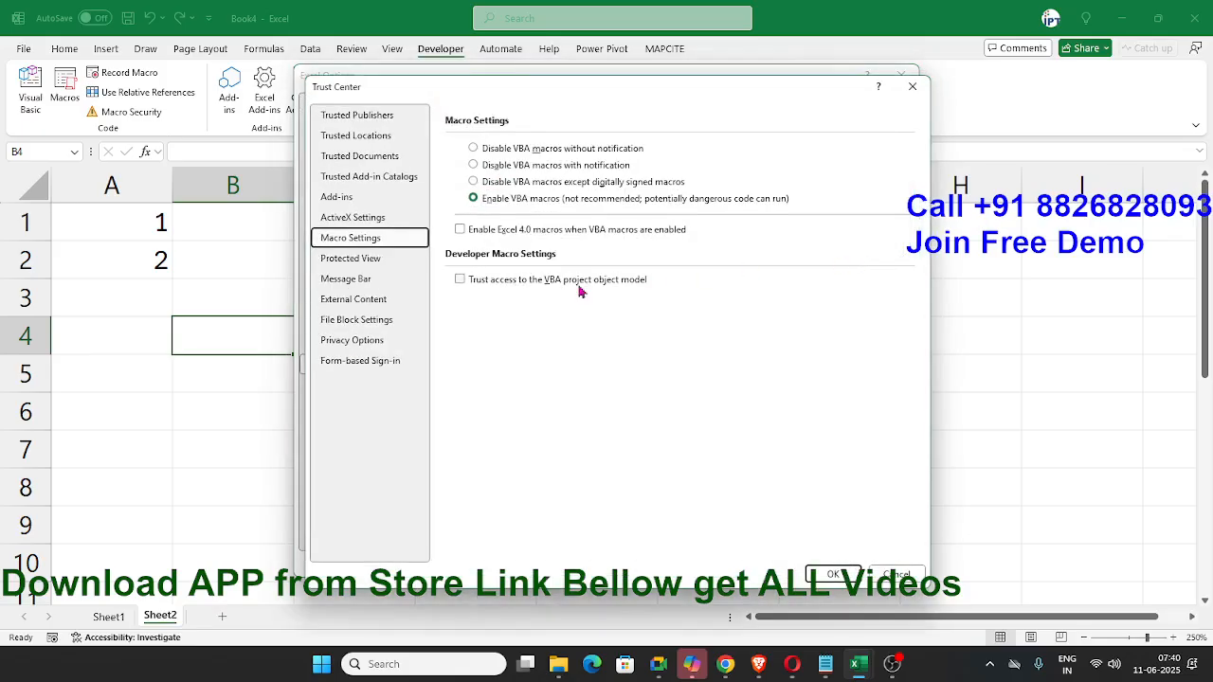
left_click(384, 259)
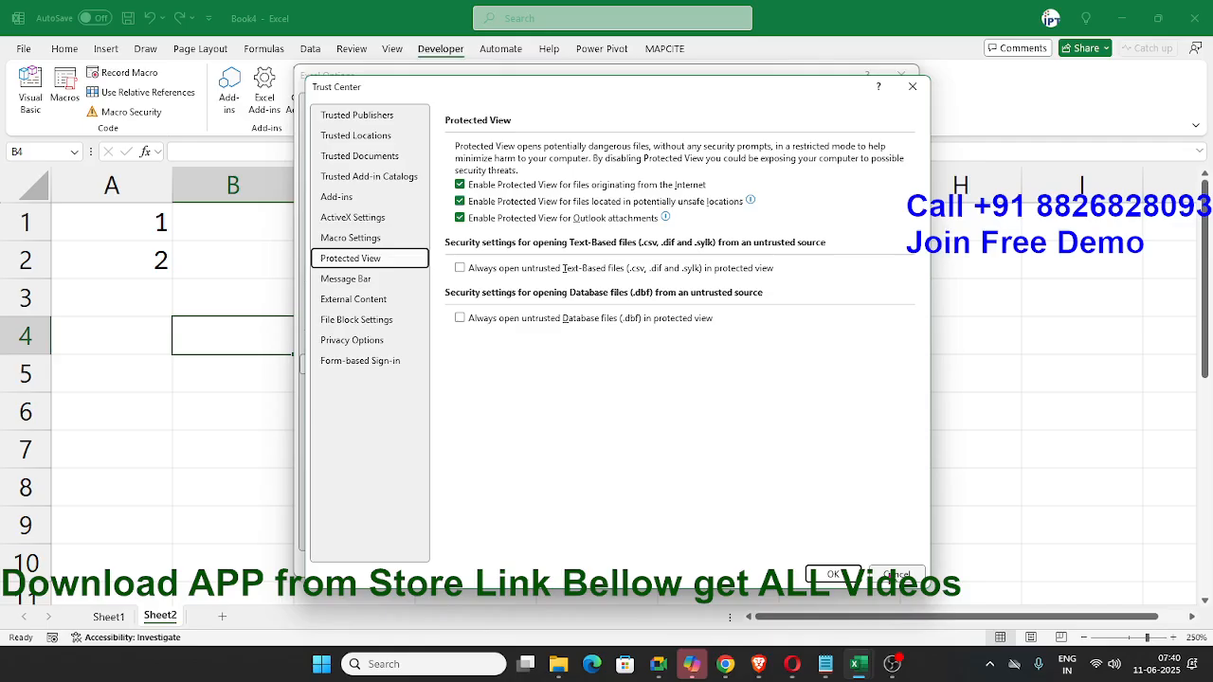
left_click(916, 575)
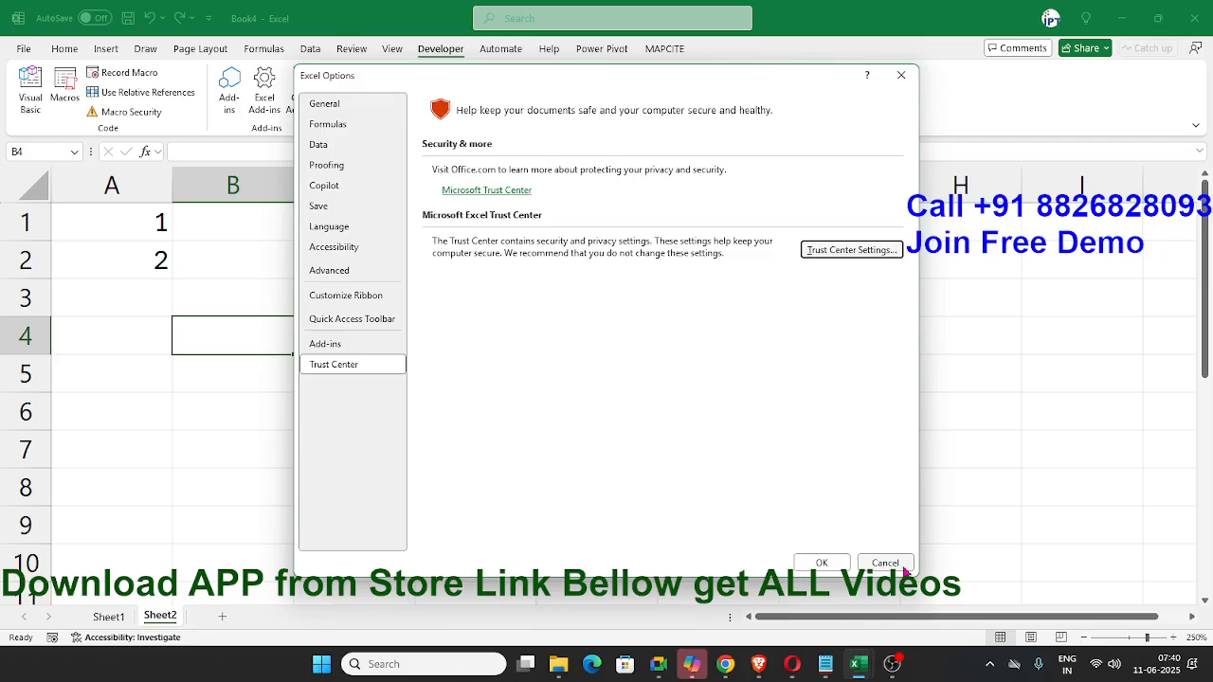
left_click(900, 567)
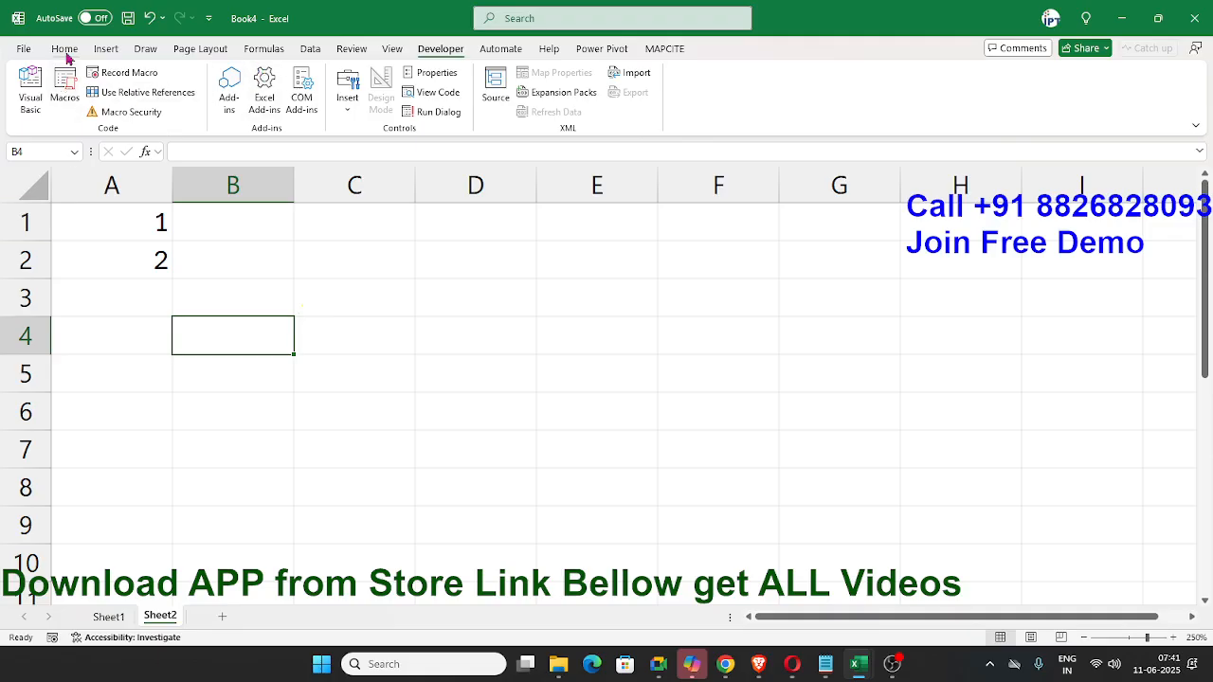
- Extend the number series starting in A1:A2 down to A8
left_click(134, 210)
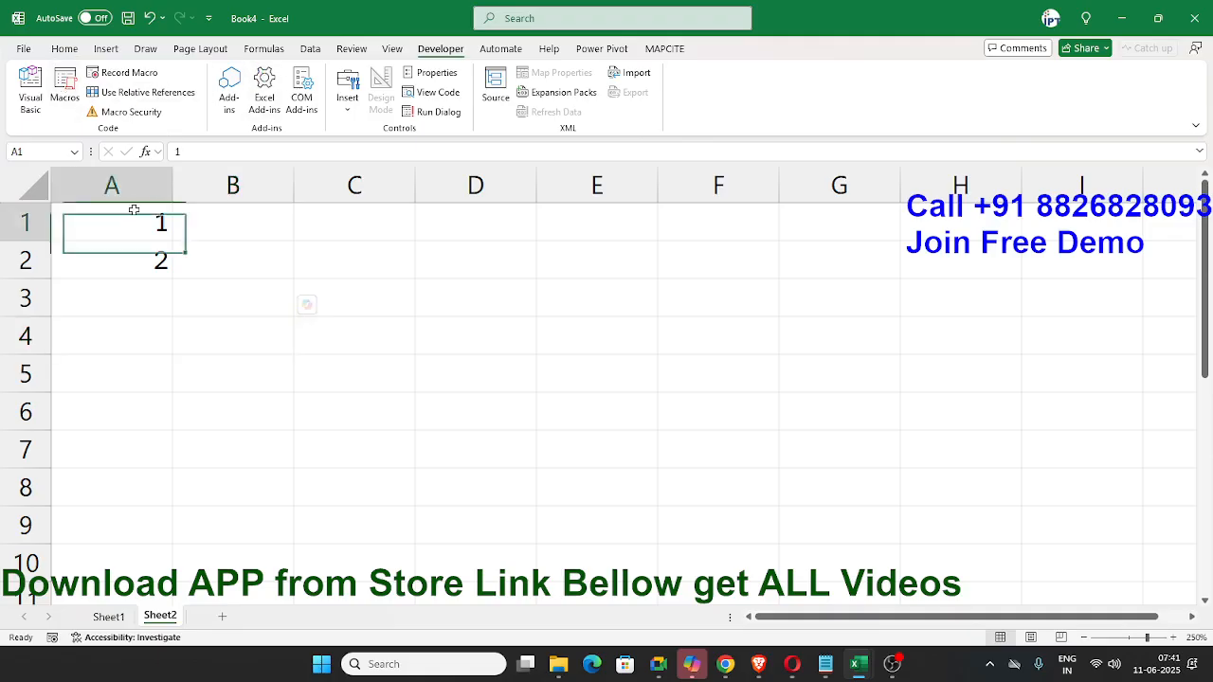
left_click(136, 259)
left_click_drag(135, 230, 116, 502)
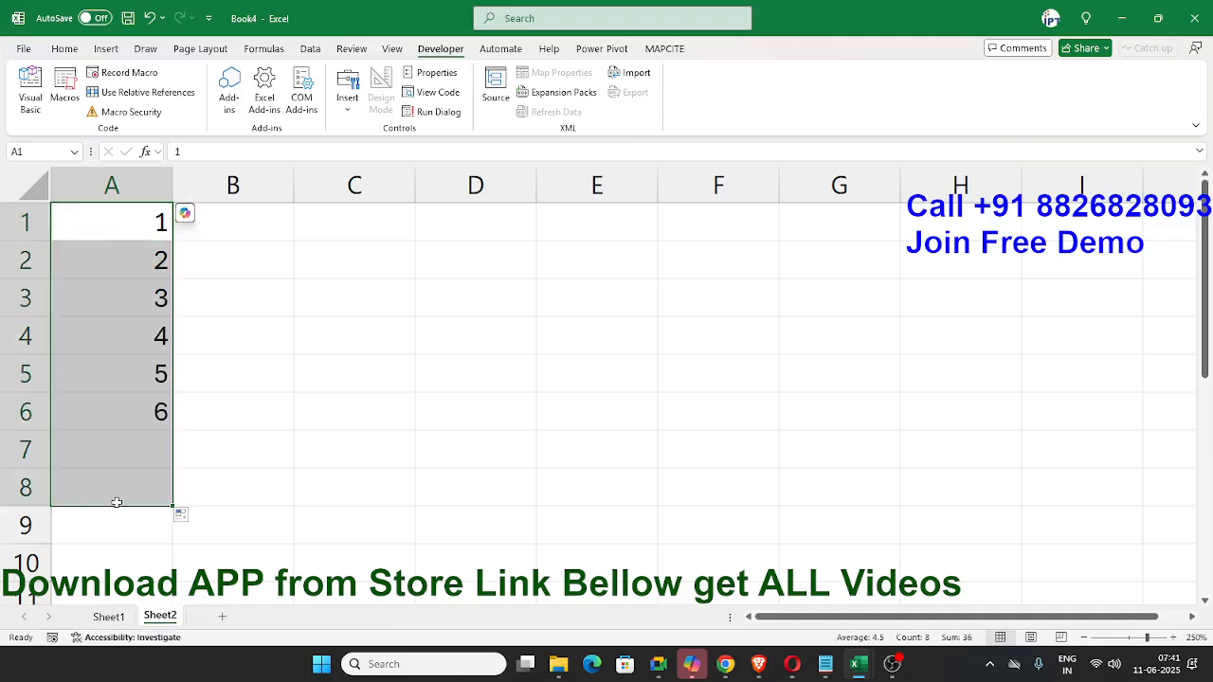
- Enter 1 in C1 and 2 in C3, leaving C2 blank between them
left_click(360, 233)
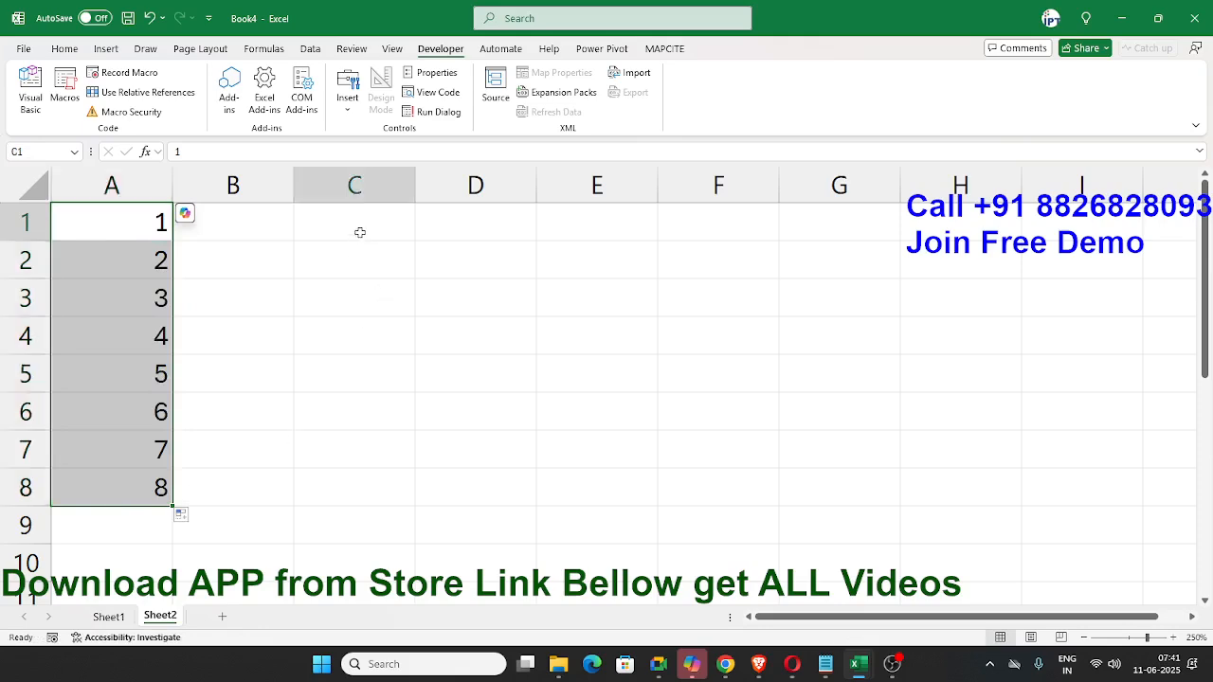
type("2")
key("BackSpace")
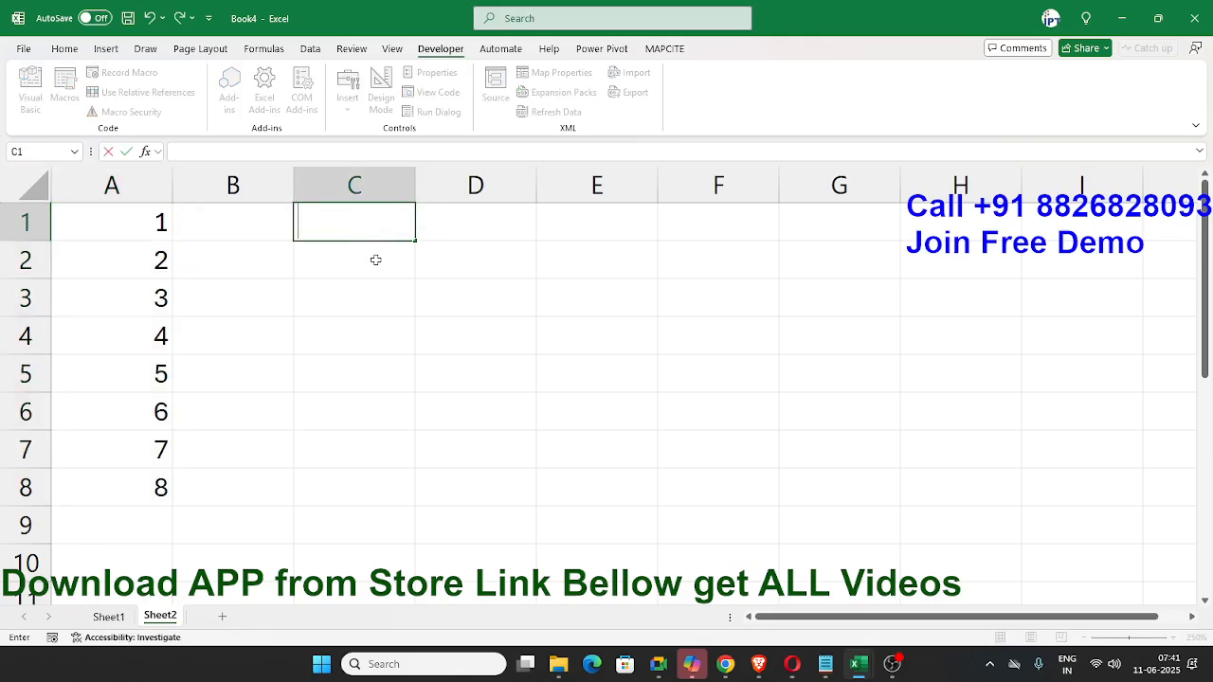
type("1")
left_click(373, 297)
type("2")
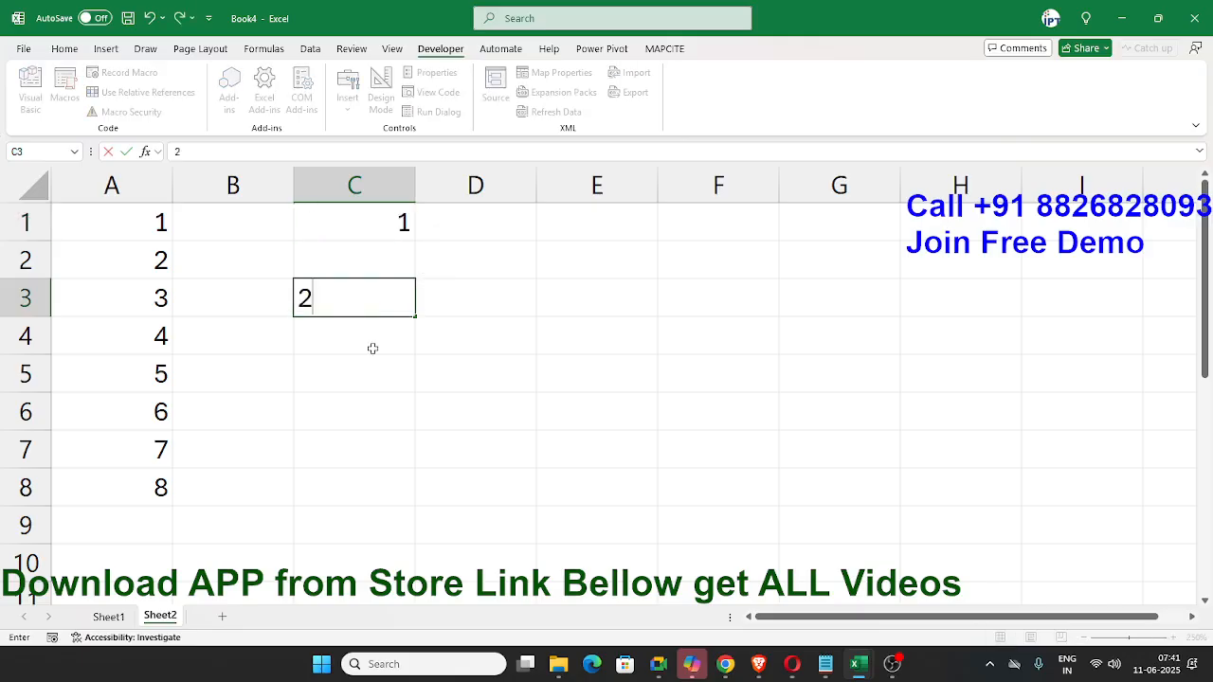
key("Return")
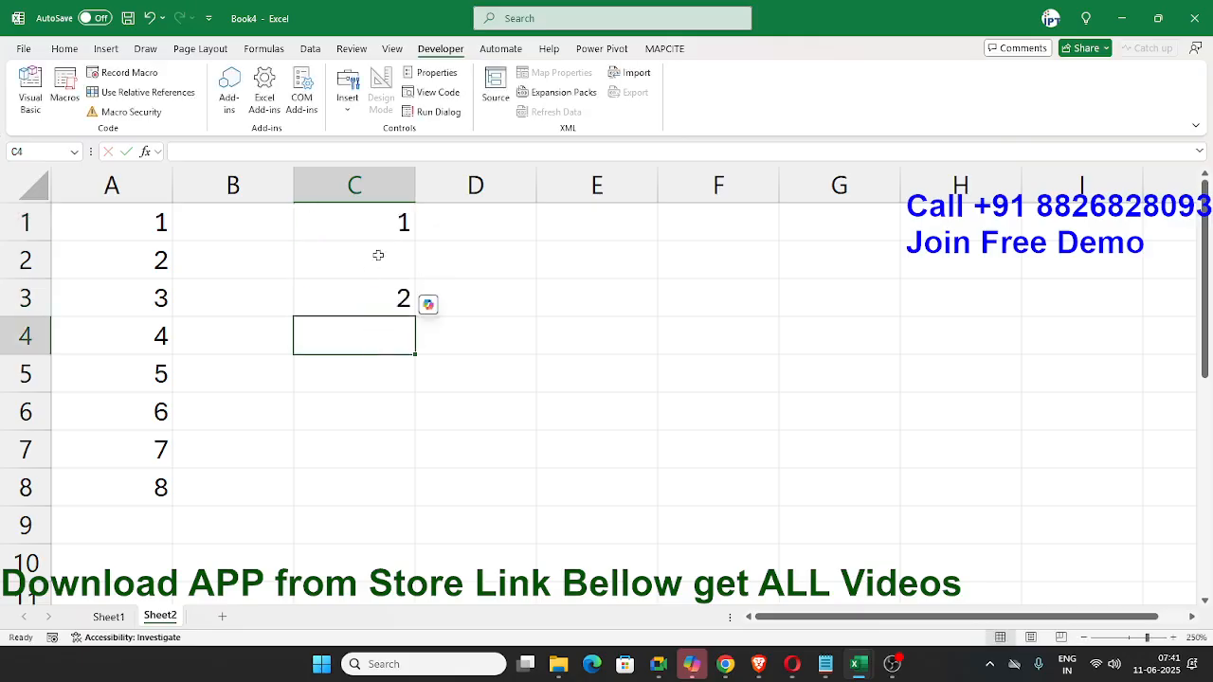
- Extend column C's every-other-row number series down to C9, undoing the uneven fill made first
left_click_drag(375, 236, 369, 322)
left_click_drag(415, 355, 389, 556)
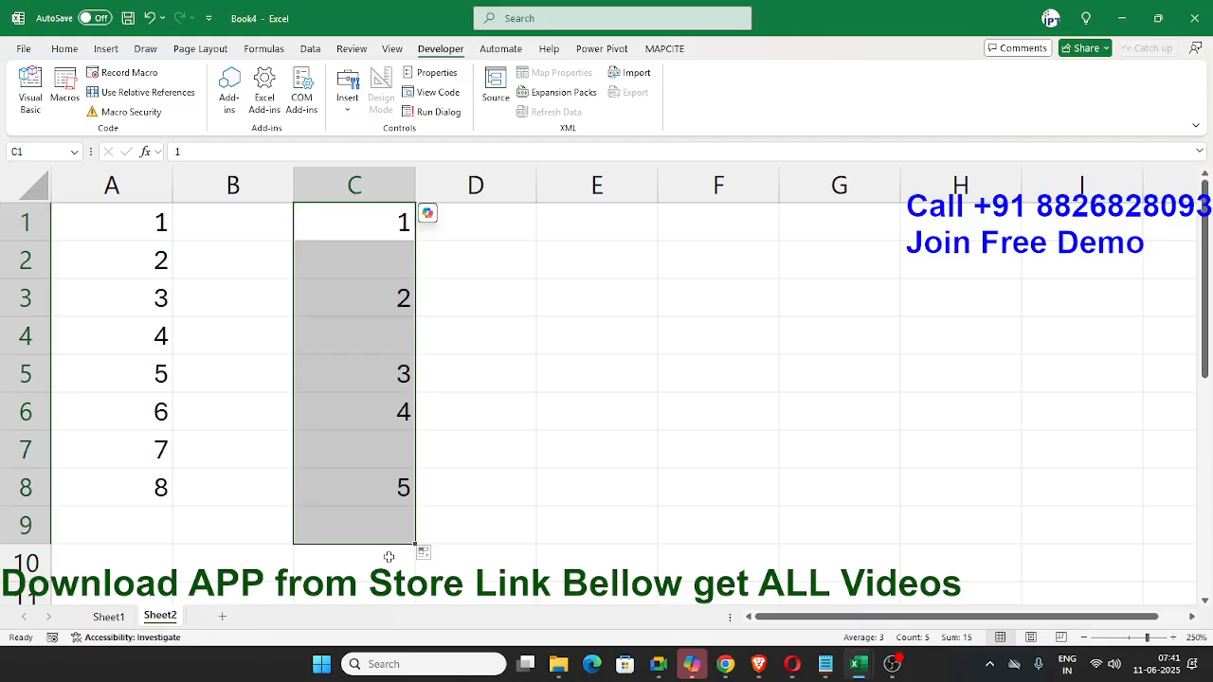
key("ctrl+z")
left_click(479, 306)
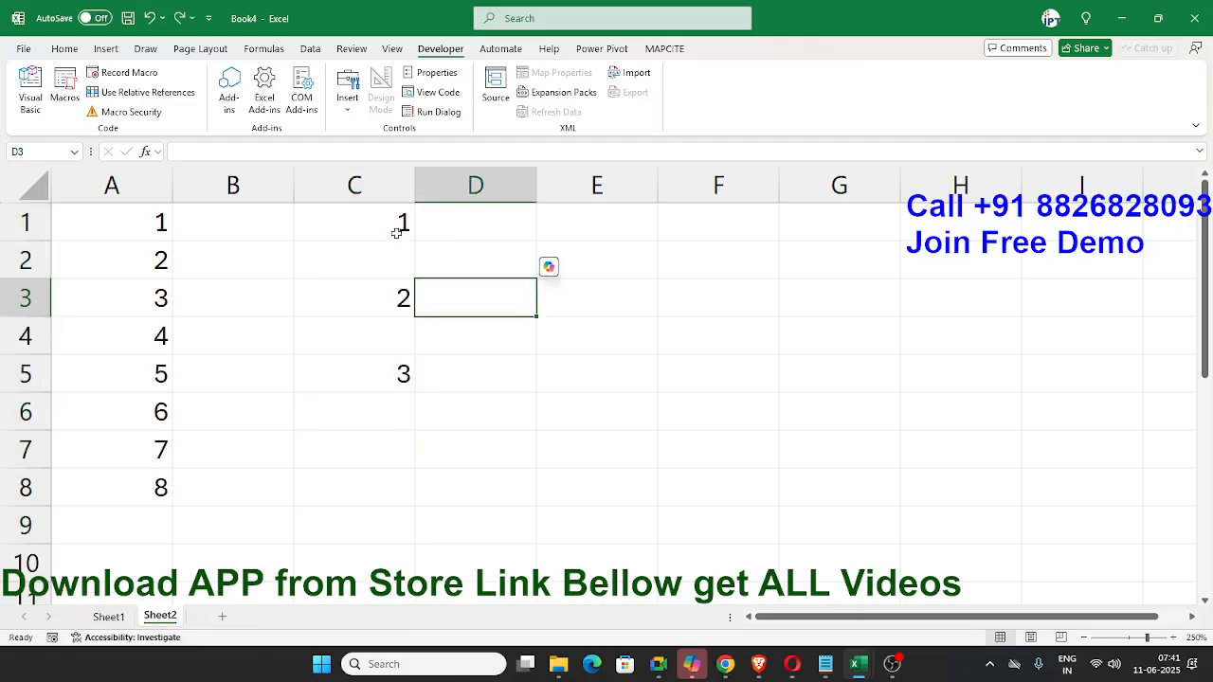
left_click_drag(398, 232, 415, 541)
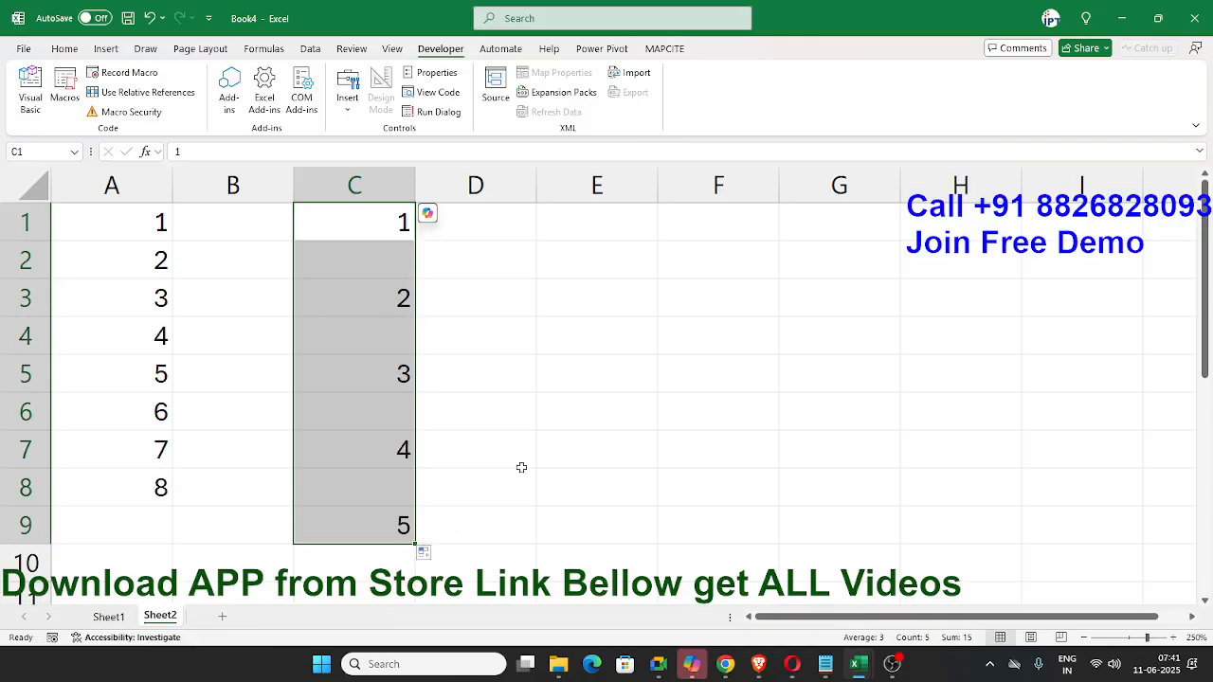
- Enter test-1 in E1 and fill the series down to E8
left_click(549, 226)
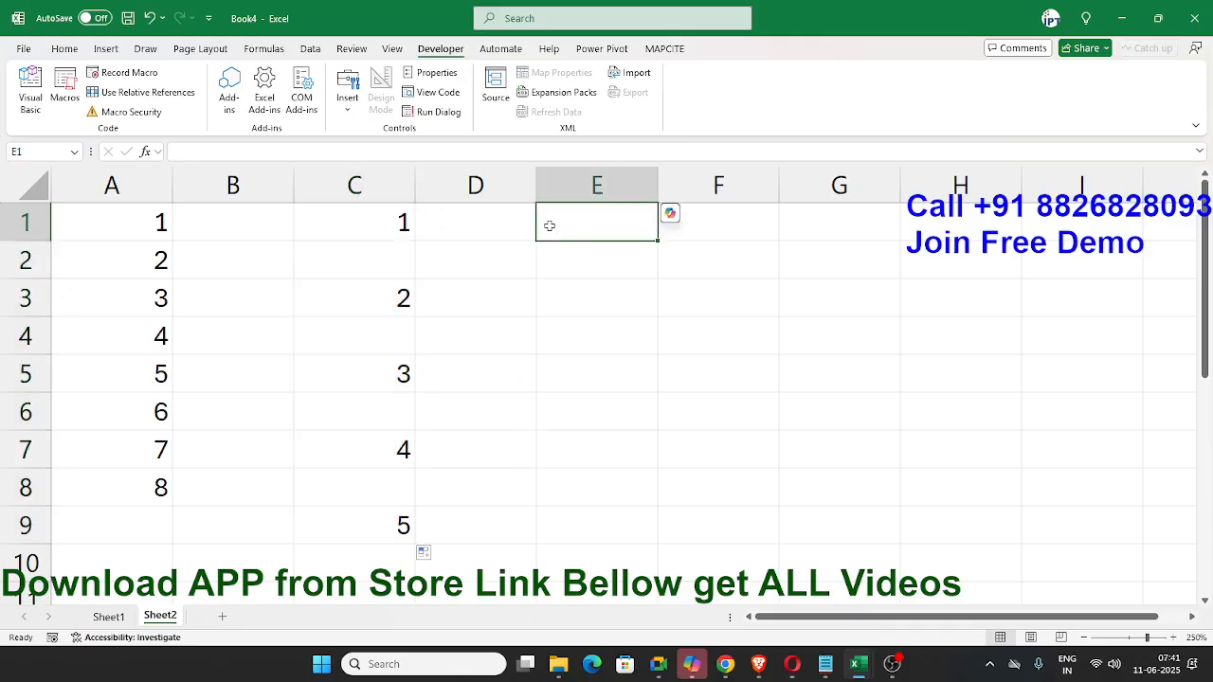
type("test-")
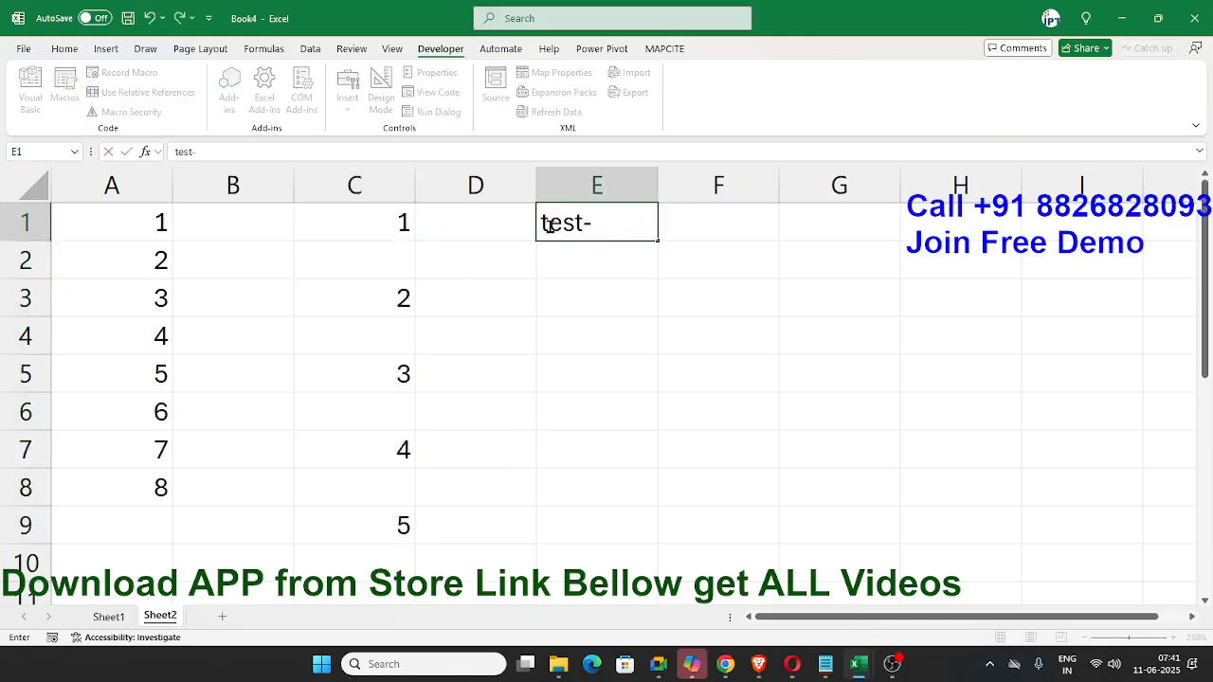
type("1")
key("Return")
left_click(570, 221)
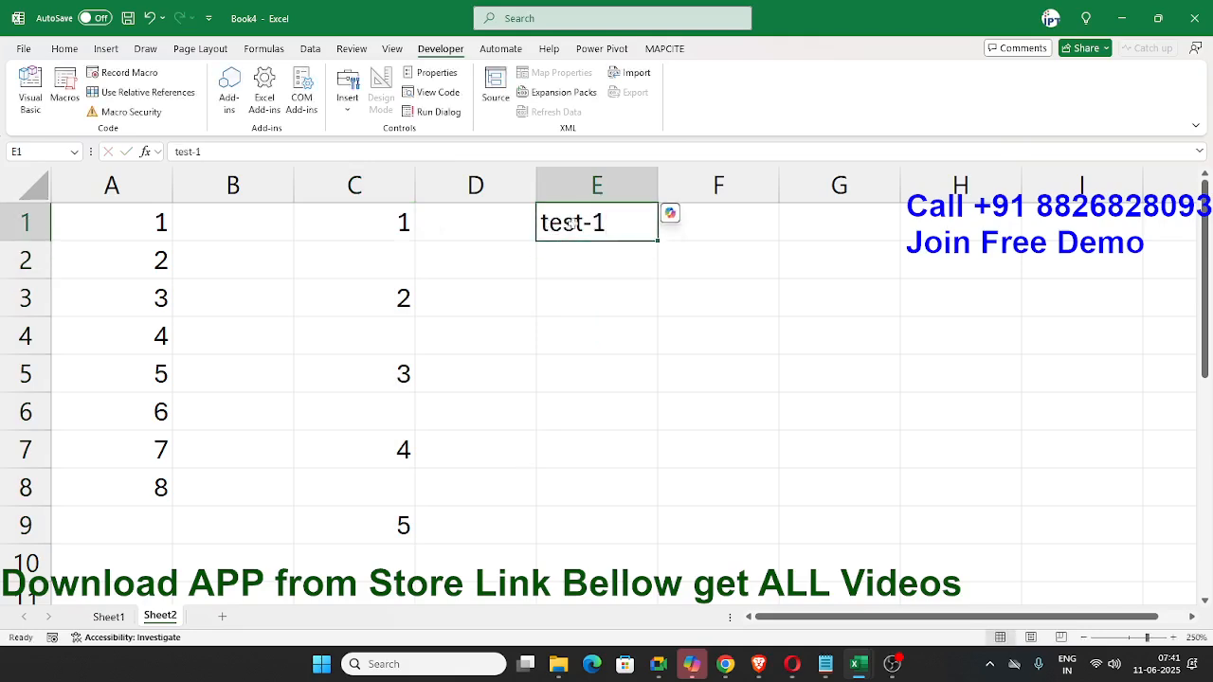
left_click_drag(598, 467, 594, 503)
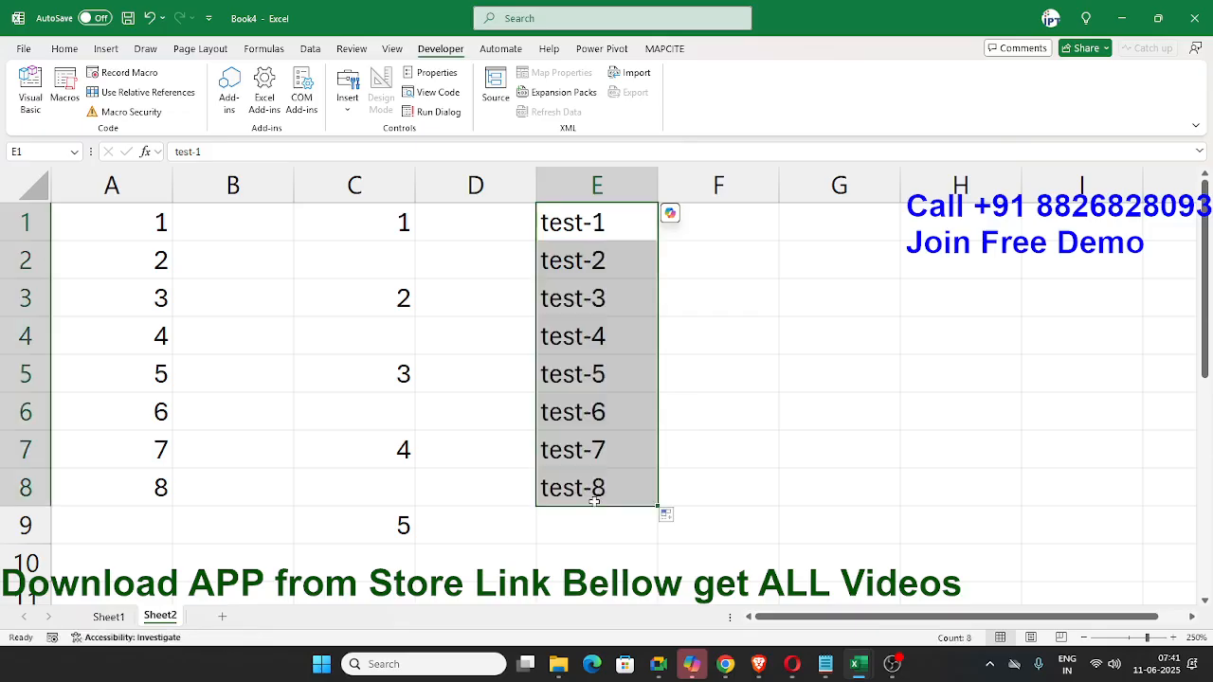
- Enter 1-test in F1 and fill it down to F8
left_click(722, 215)
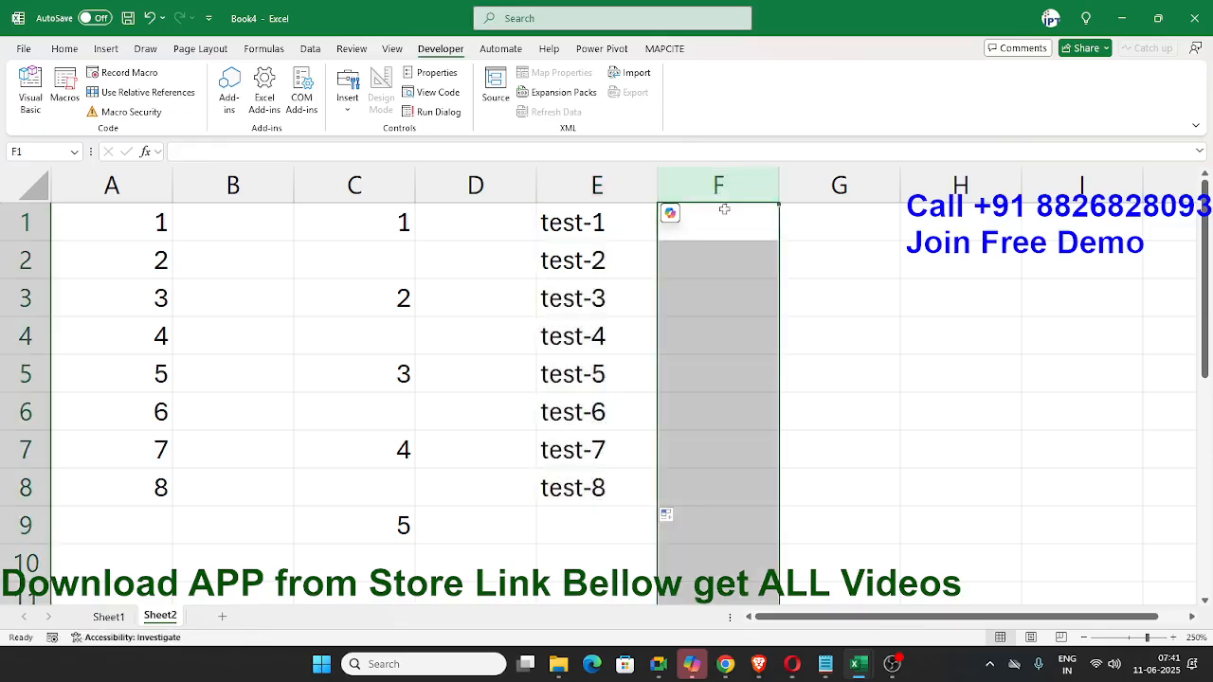
double_click(722, 215)
type("1-")
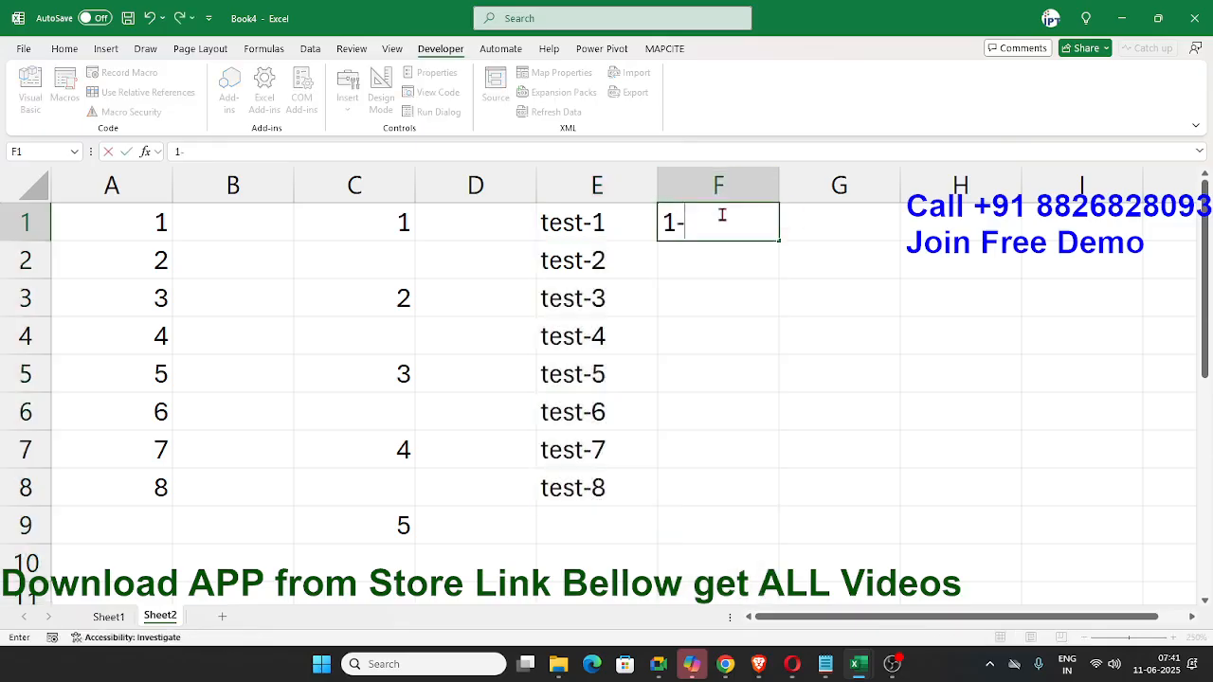
type("test")
left_click(710, 311)
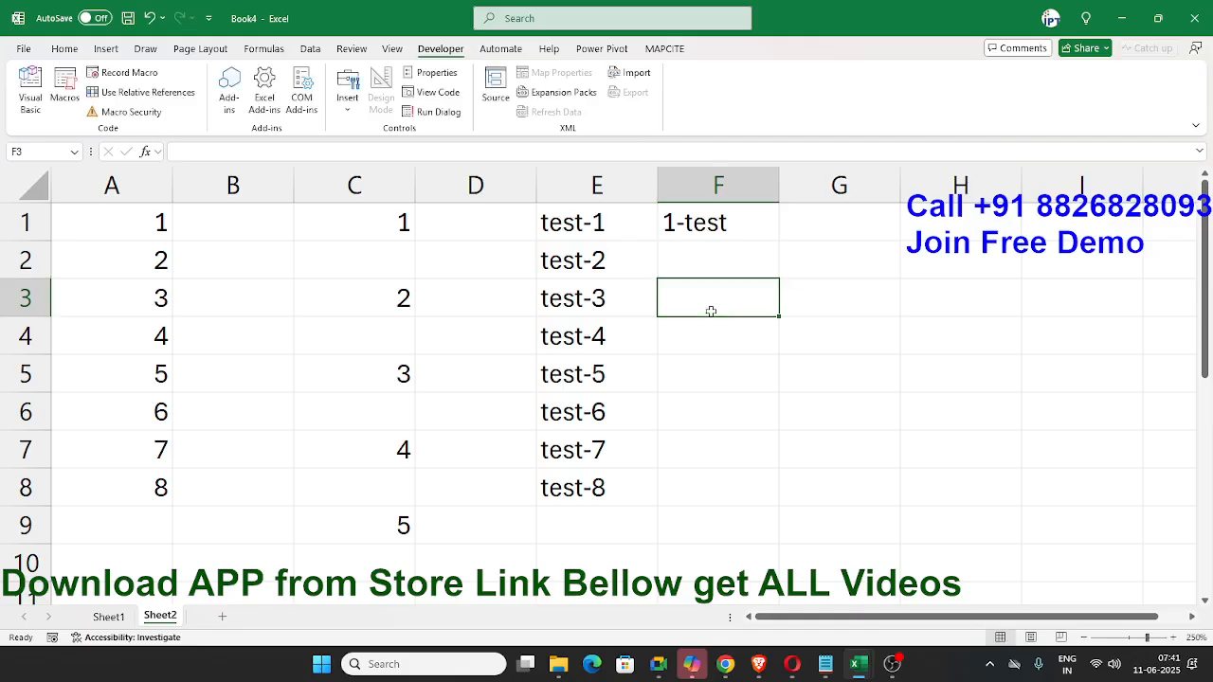
left_click(729, 230)
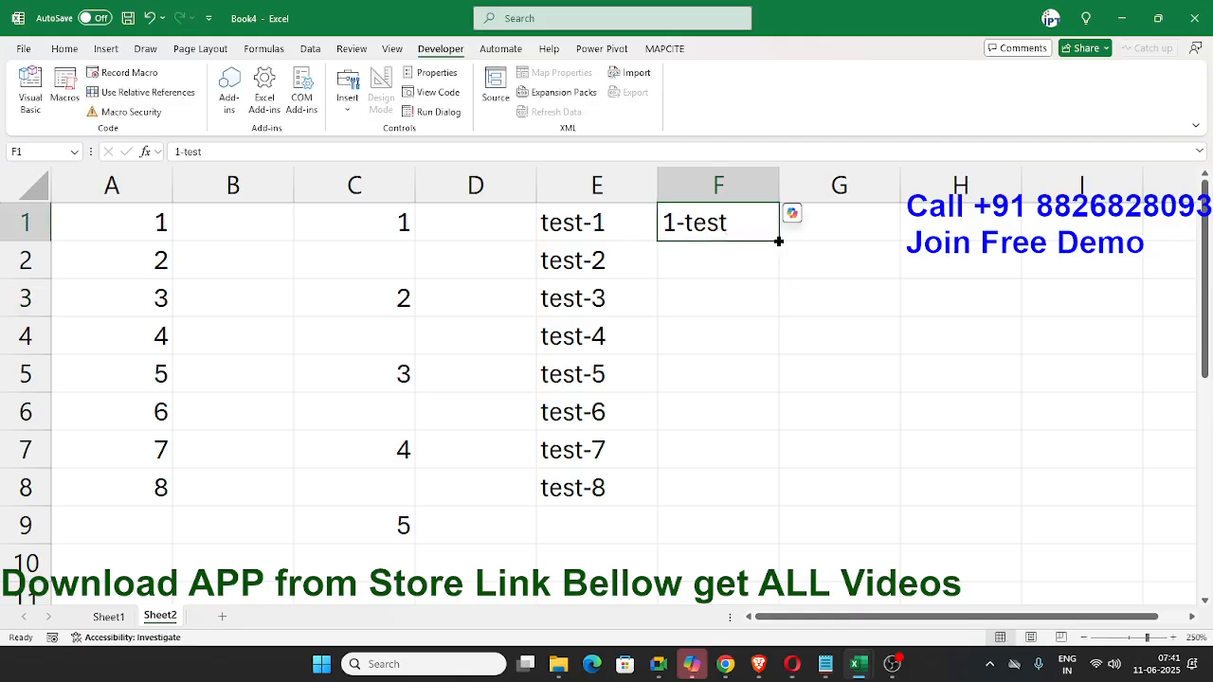
left_click_drag(777, 241, 733, 487)
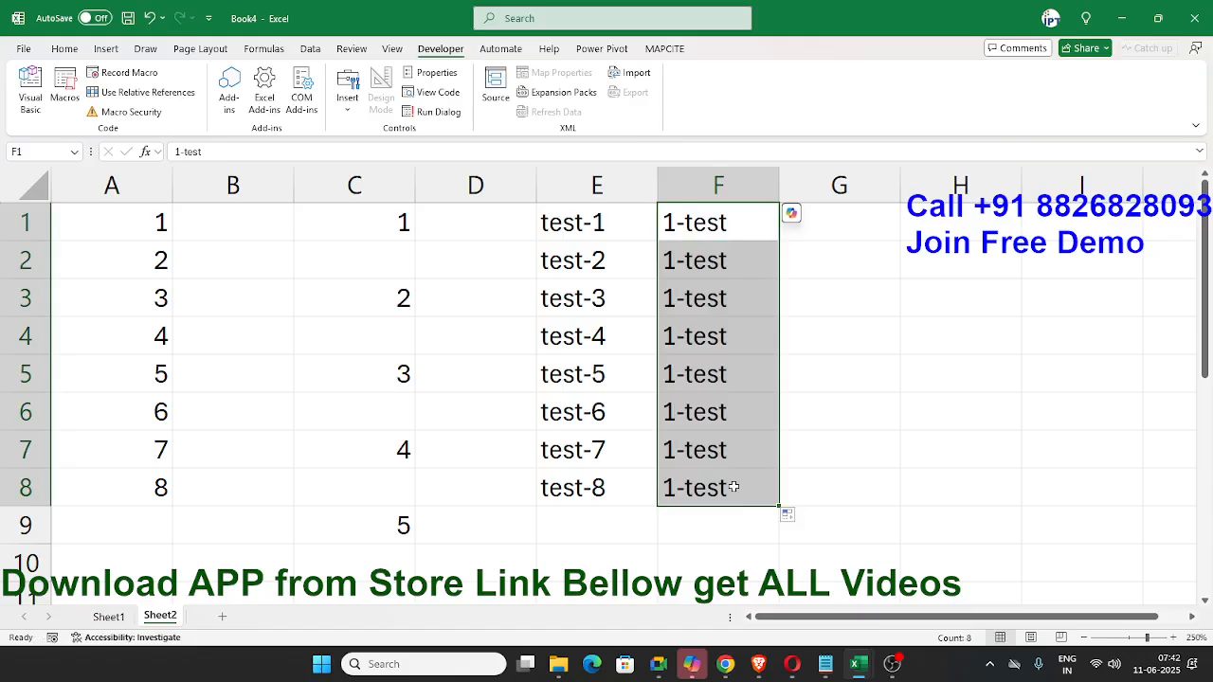
- Enter the date 1/1 in G1 and fill daily dates down to G9
left_click(848, 234)
type("1/1")
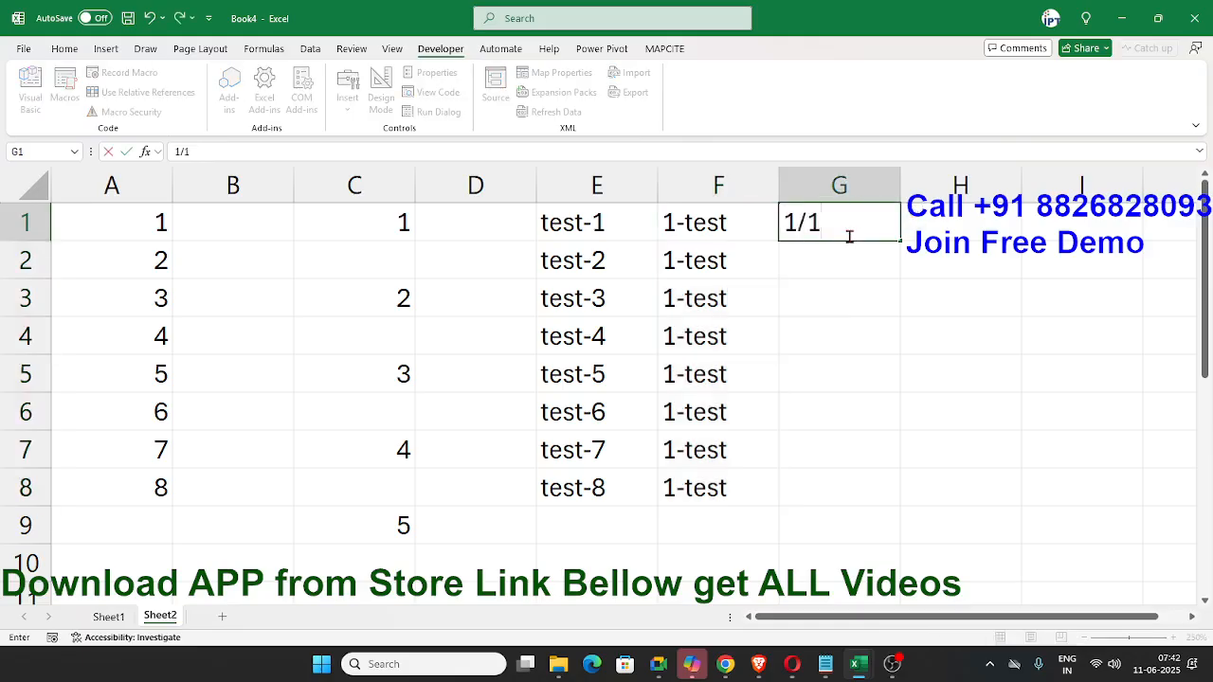
key("Return")
left_click(849, 233)
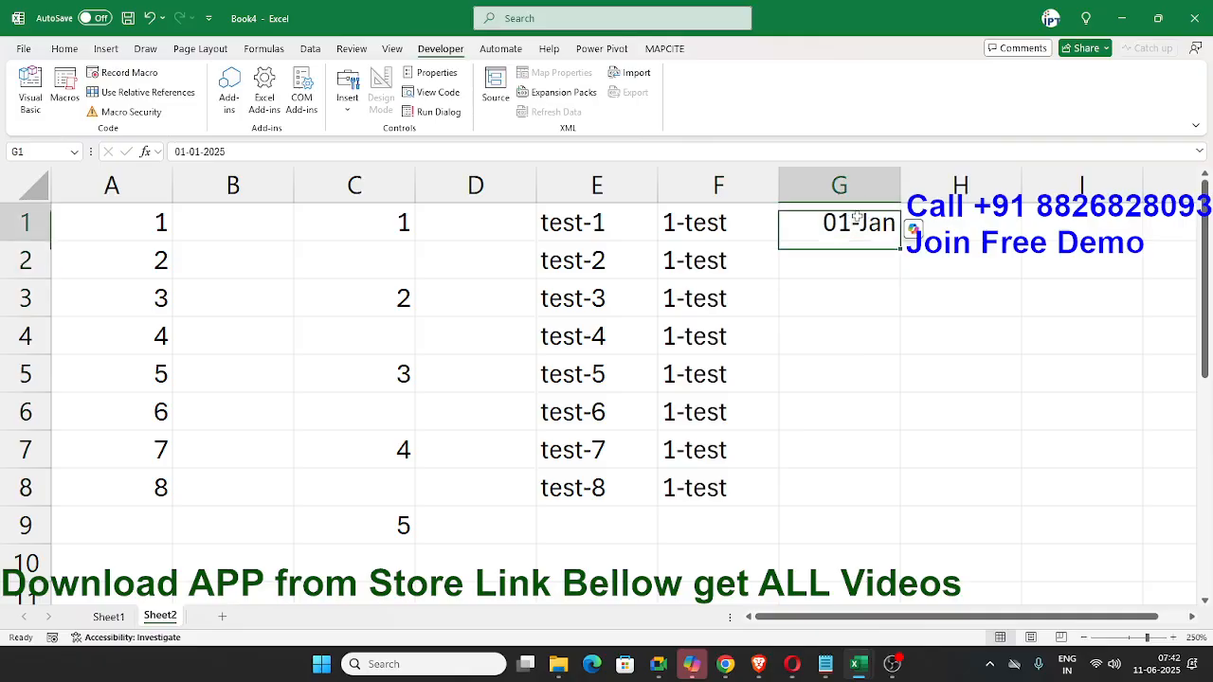
left_click_drag(899, 242, 817, 542)
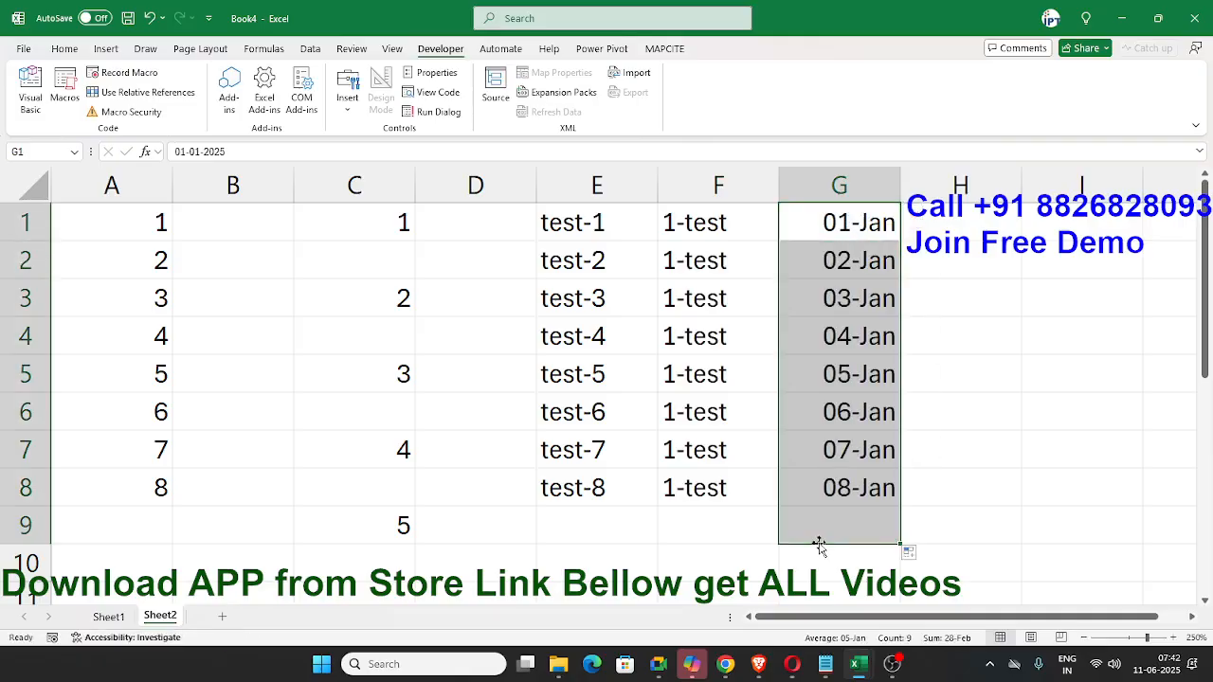
- Look over individual dates in column G and select the first two, G1:G2
left_click(838, 412)
left_click(841, 336)
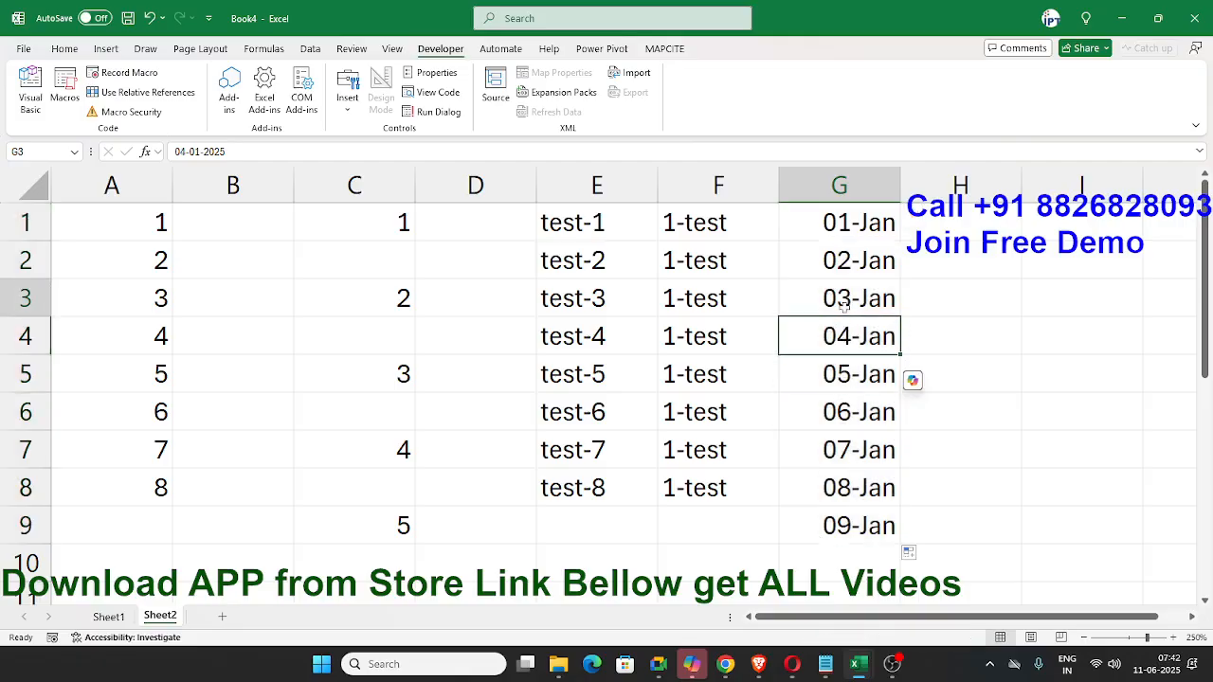
left_click(843, 301)
left_click_drag(841, 226, 843, 261)
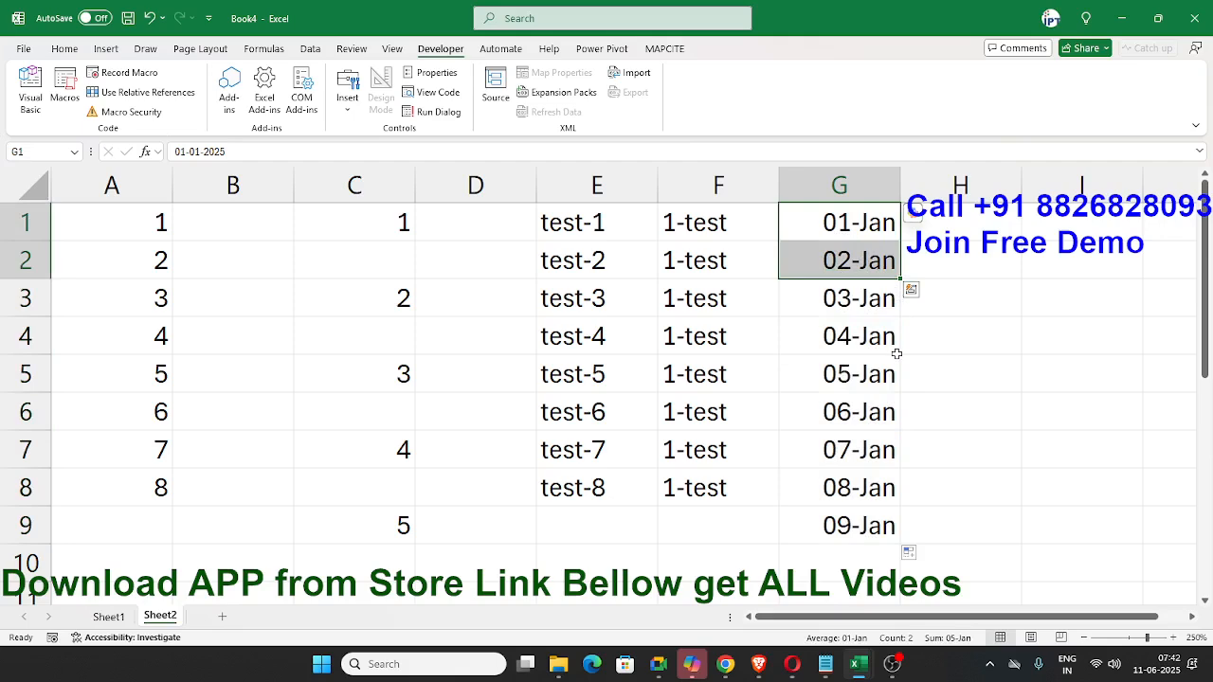
- Undo the daily date fill in column G, enter 7/1 in G2 and fill the G1:G2 pattern down to G9
key("ctrl+z")
left_click(859, 266)
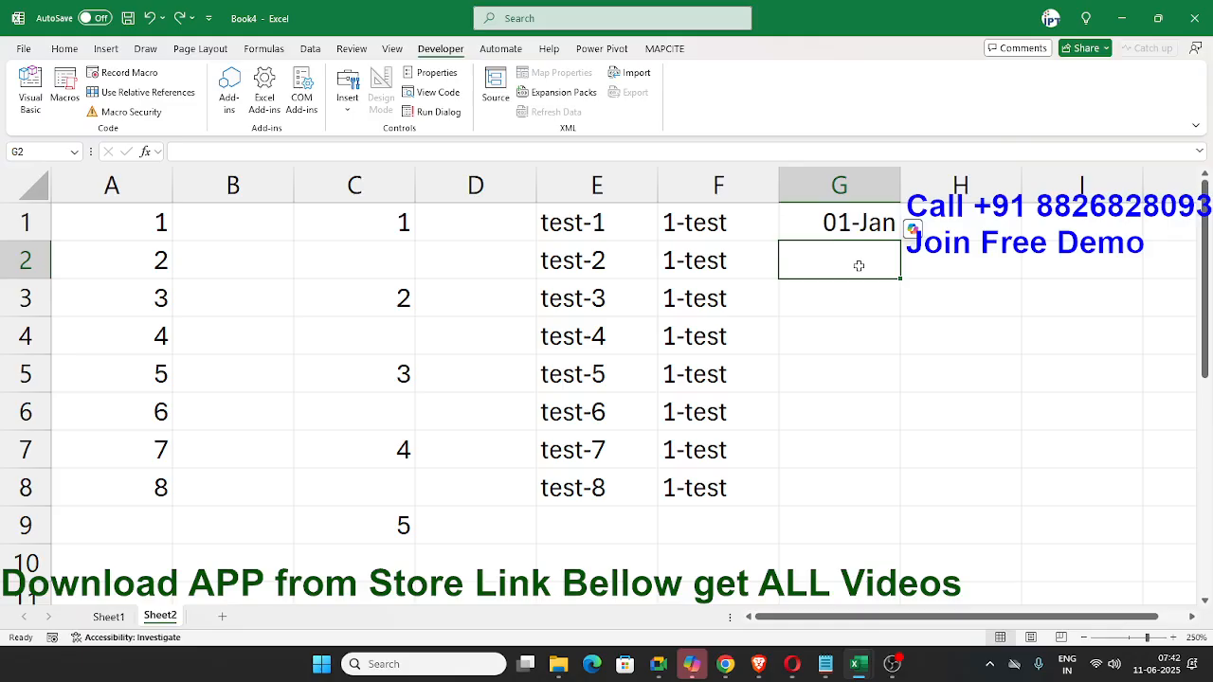
type("7/1")
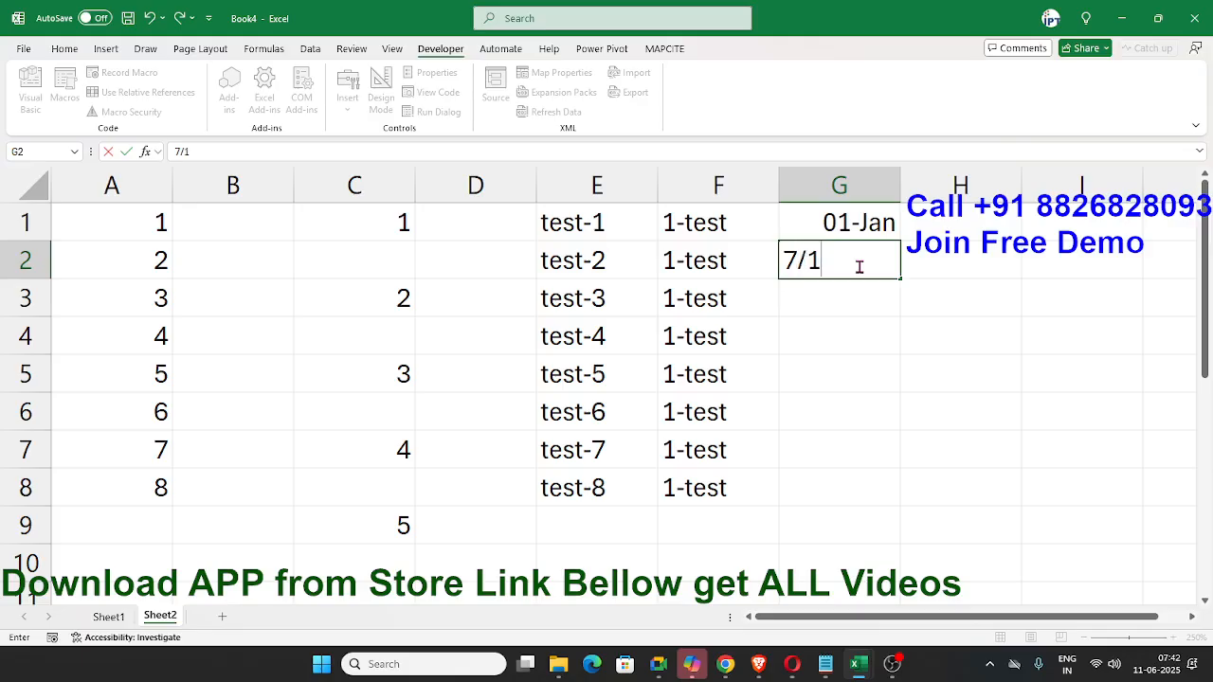
key("Return")
left_click_drag(856, 228, 899, 541)
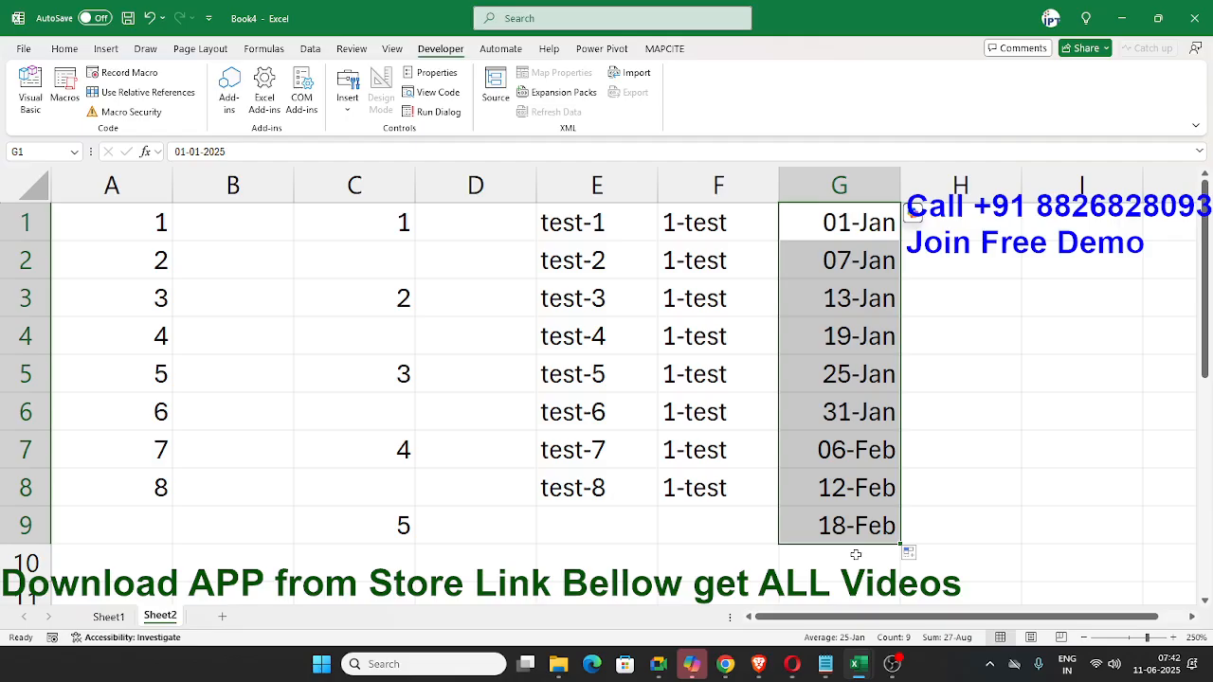
- Clear the date series from G1:G9 and select G1
key("Delete")
left_click(829, 251)
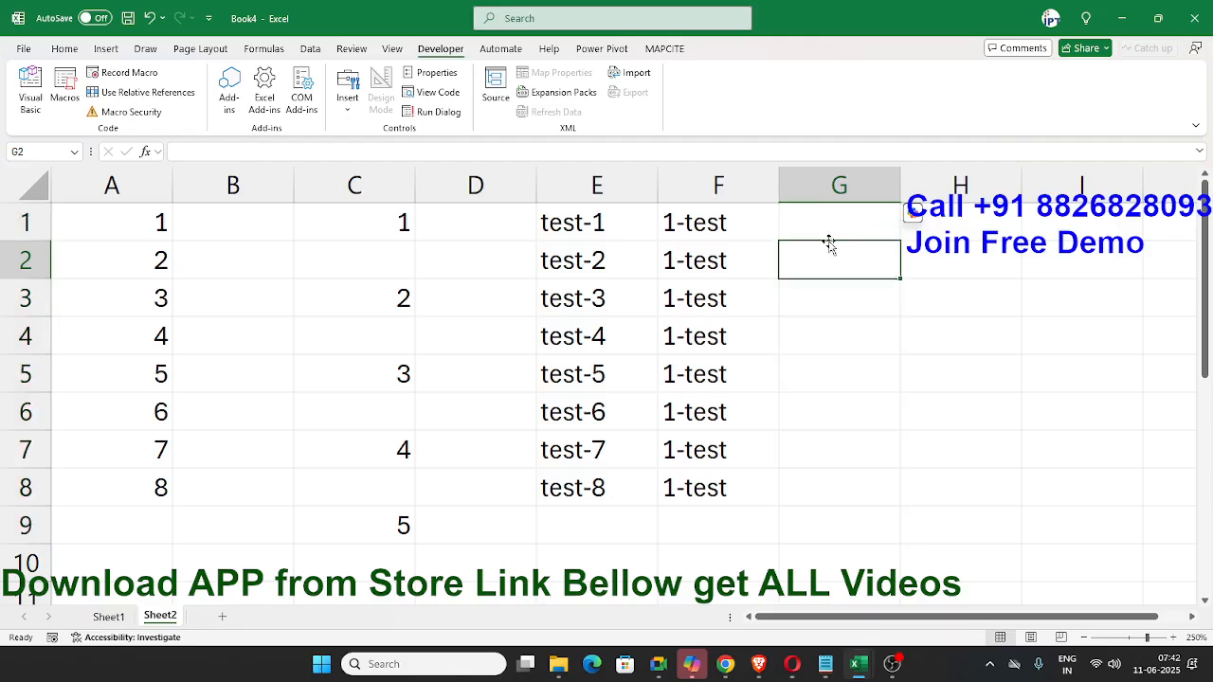
left_click(833, 226)
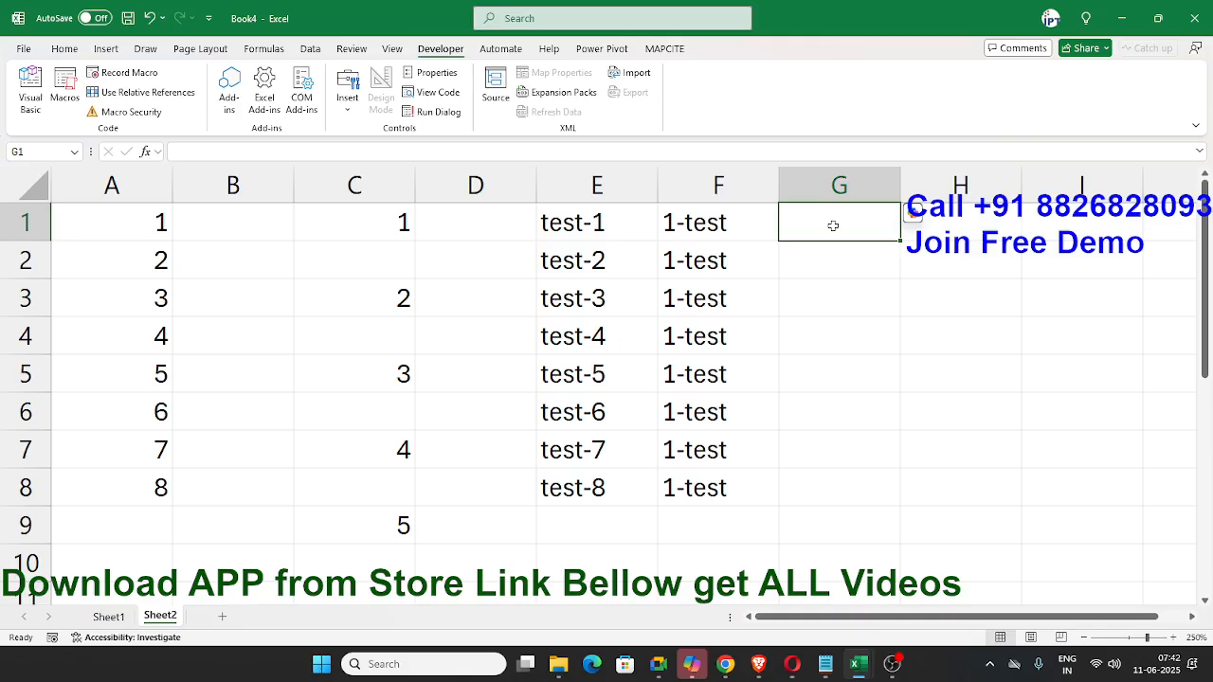
- Enter jan-2025 in G1, fill it down to G6 and inspect the dates in G2:G4
type("jan")
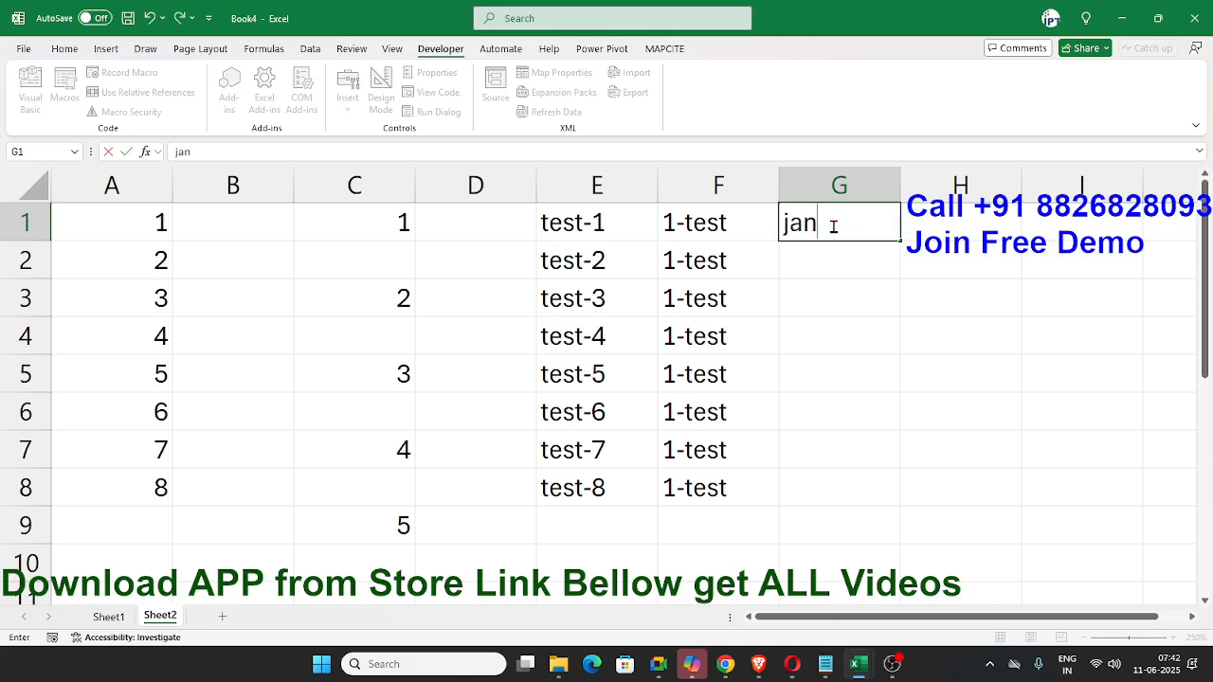
type("-2025")
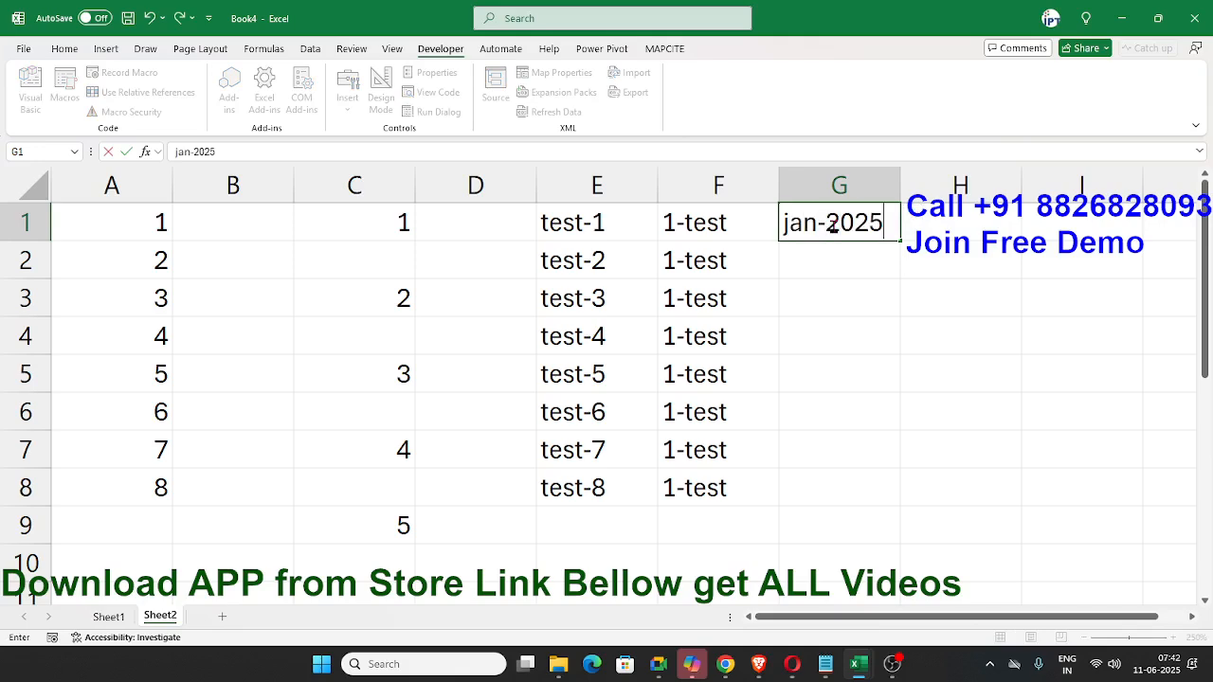
key("Return")
left_click(852, 233)
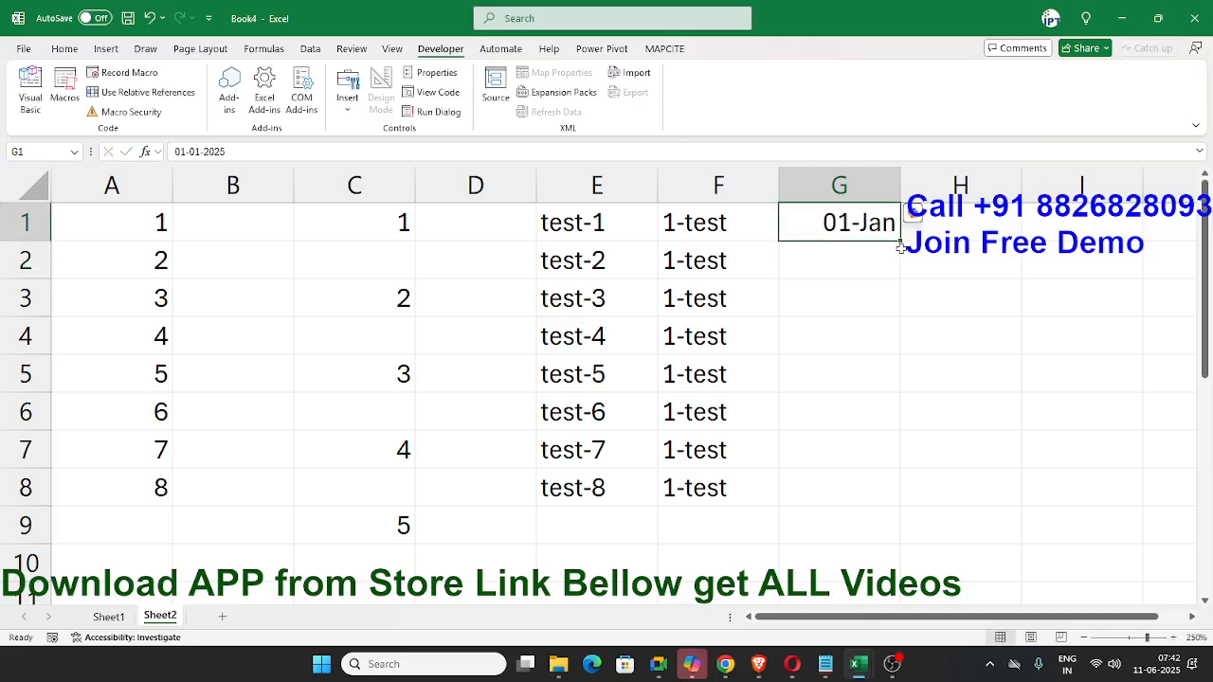
left_click_drag(898, 244, 852, 442)
left_click(847, 260)
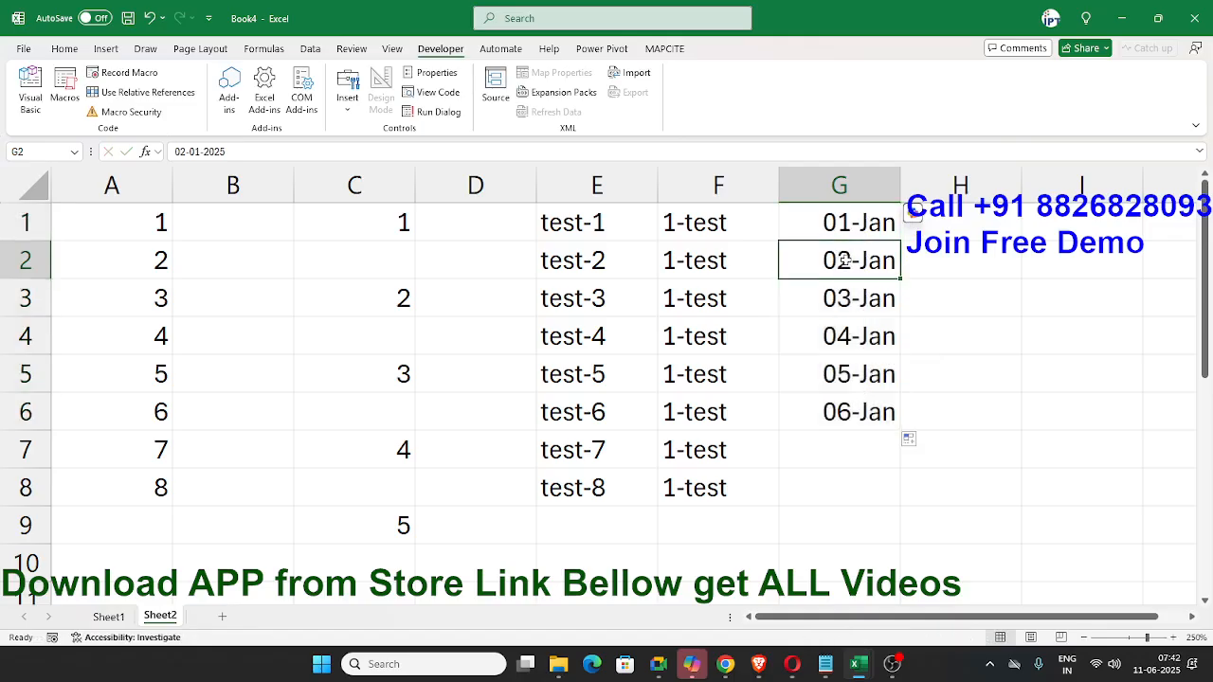
left_click(852, 299)
left_click(856, 338)
- Undo the fill in column G and the date entry in G1, leaving G1 empty
key("ctrl+z")
key("ctrl+z")
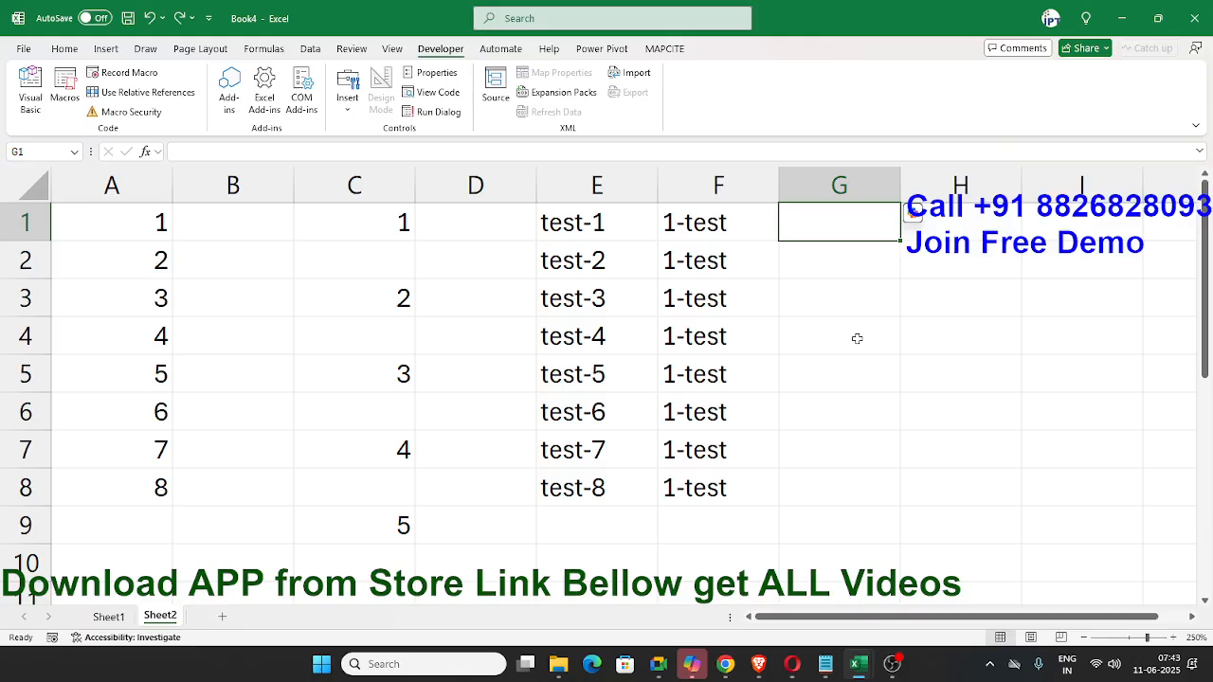
type("Jan")
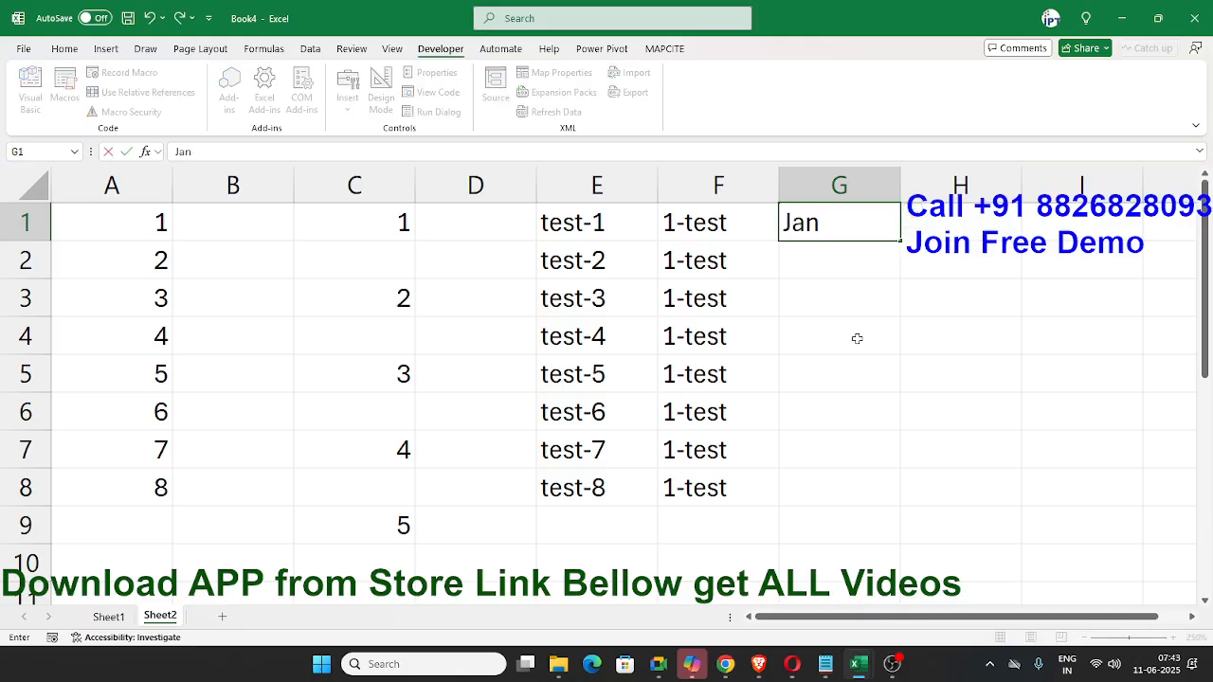
key("Escape")
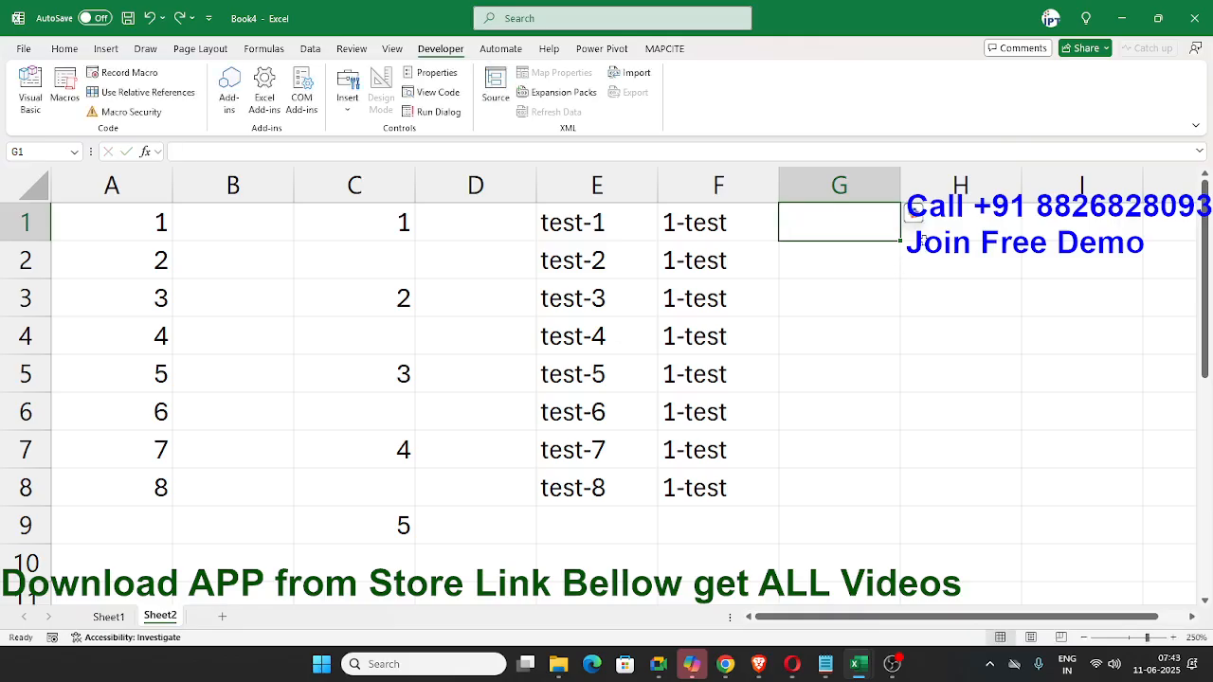
- Enter Jan-2025 in H1 and fill the monthly series down to H6
left_click(926, 235)
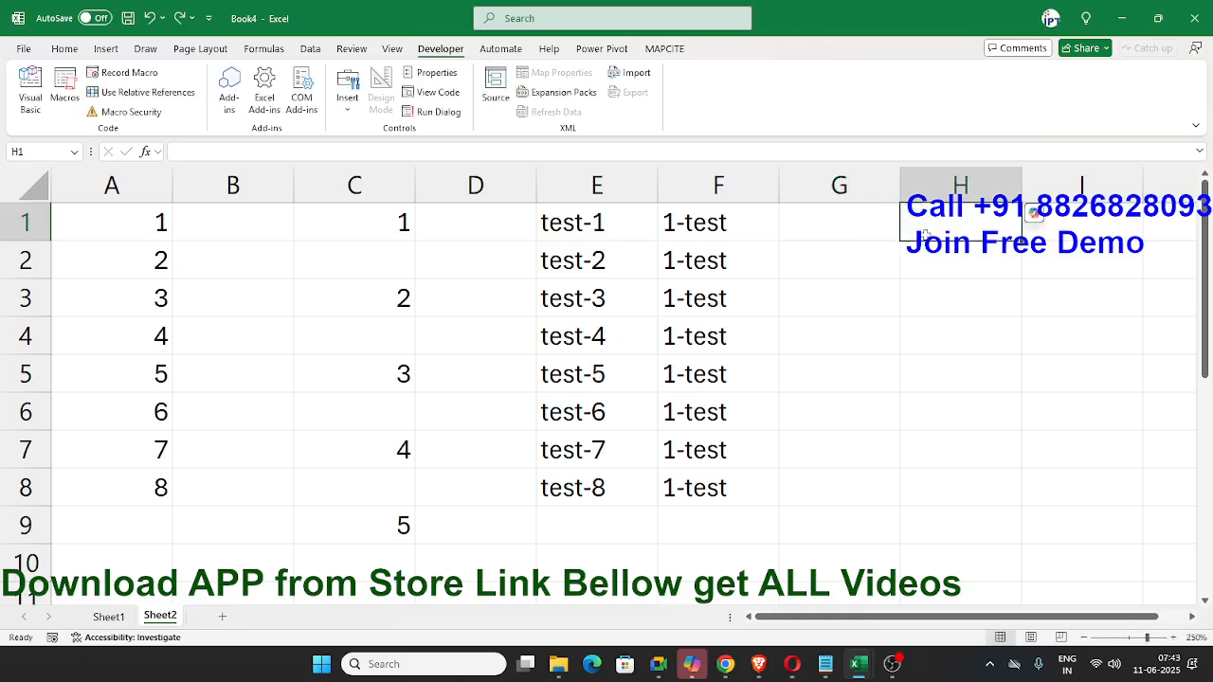
type("Ja")
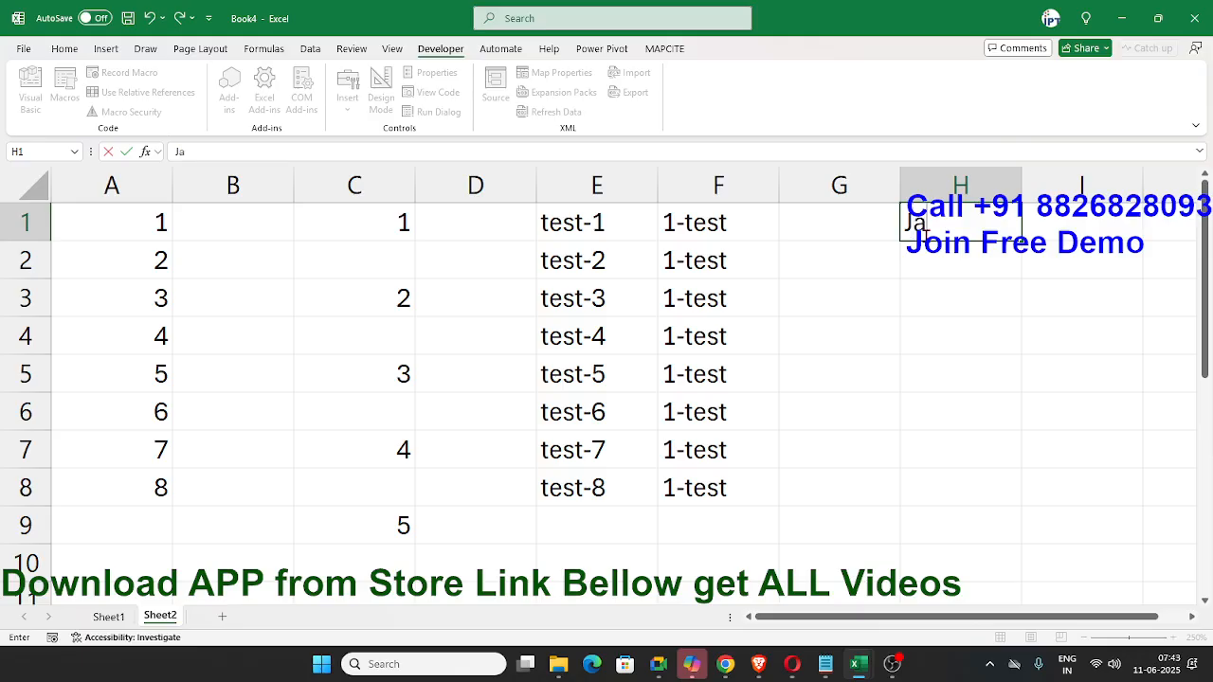
type("n-2025")
key("Return")
left_click(957, 228)
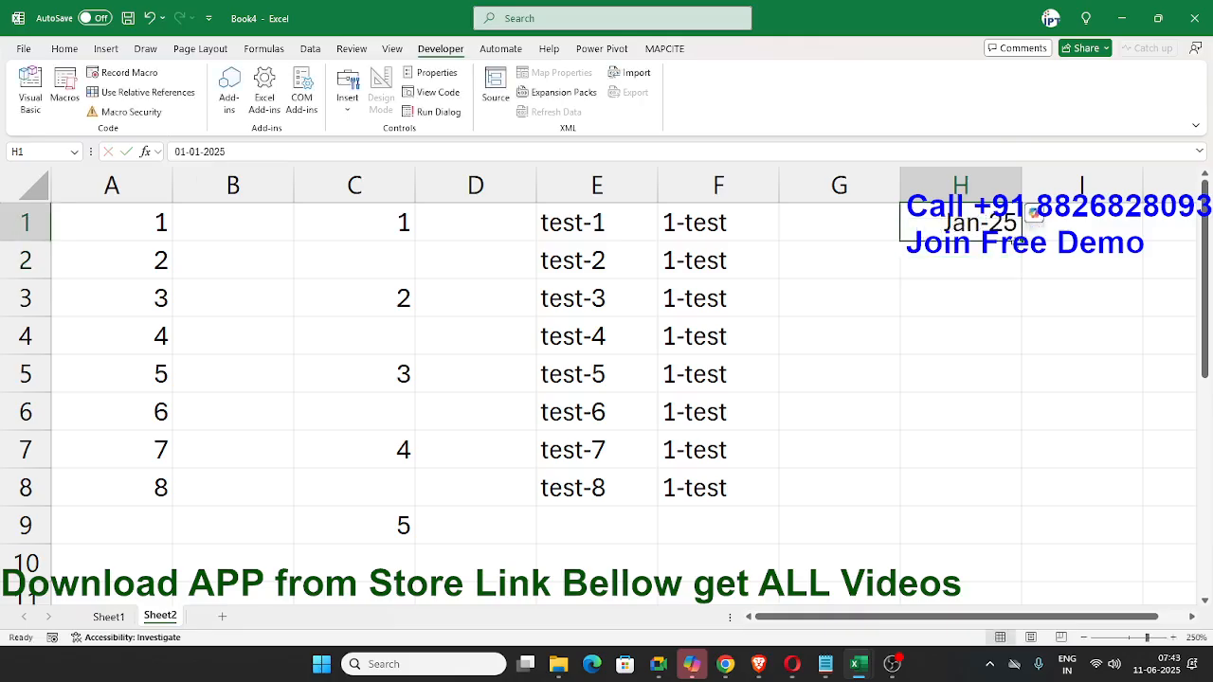
left_click_drag(1021, 240, 975, 427)
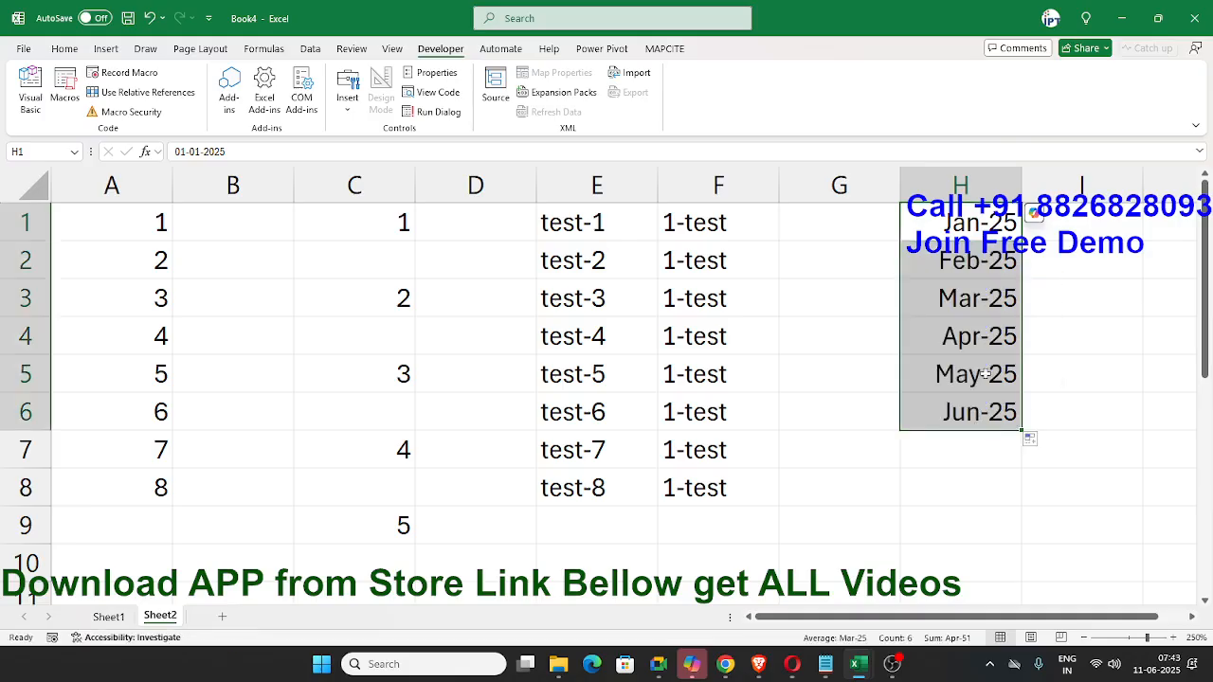
- Examine the full underlying dates of the monthly series in H1:H5 without changing them
left_click(979, 305)
left_click(972, 263)
left_click(968, 230)
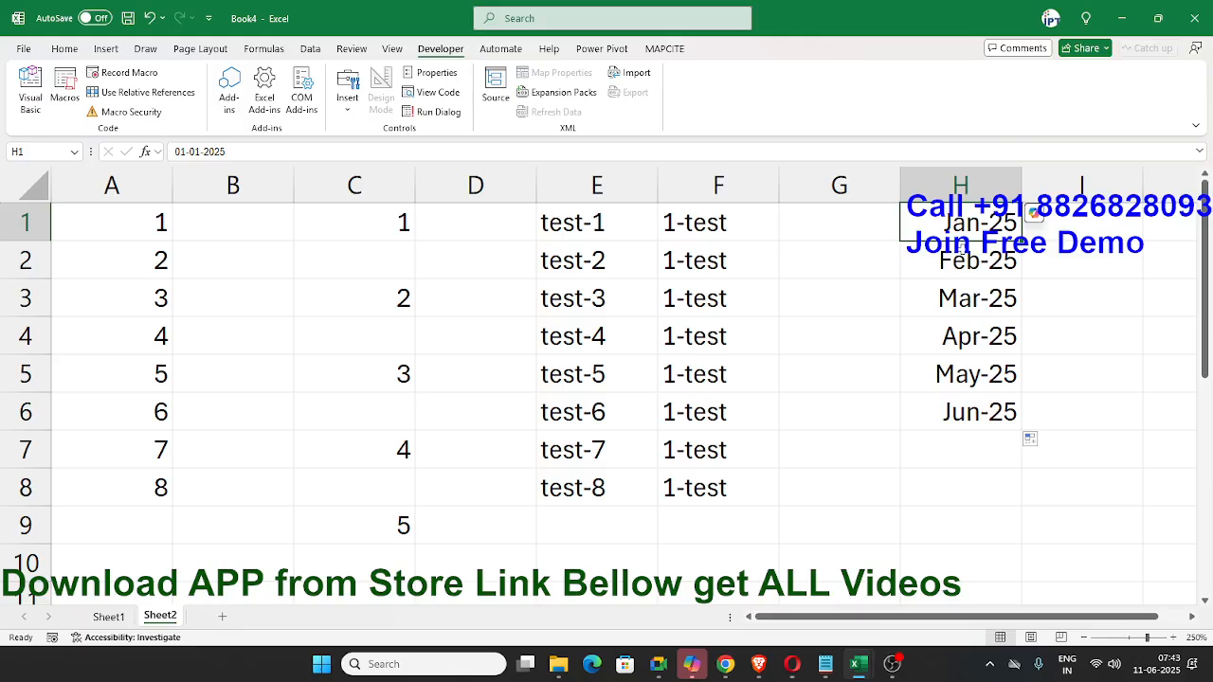
left_click(960, 252)
left_click(985, 301)
left_click(990, 338)
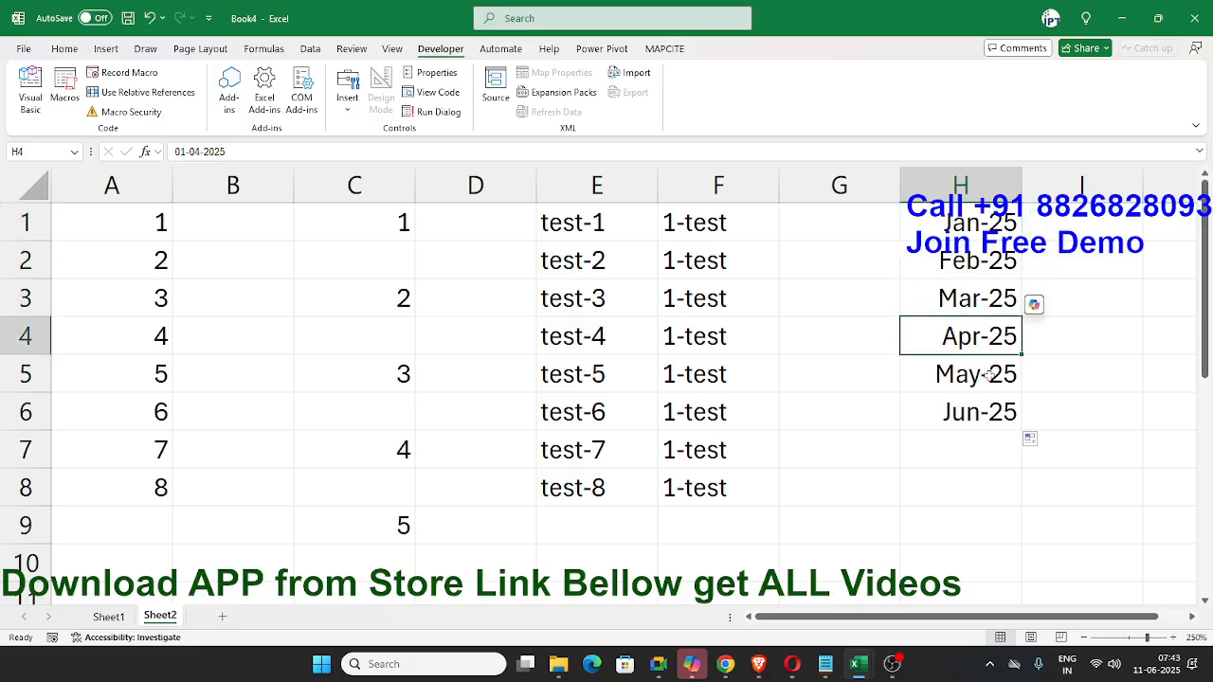
left_click(985, 376)
left_click_drag(236, 149, 149, 140)
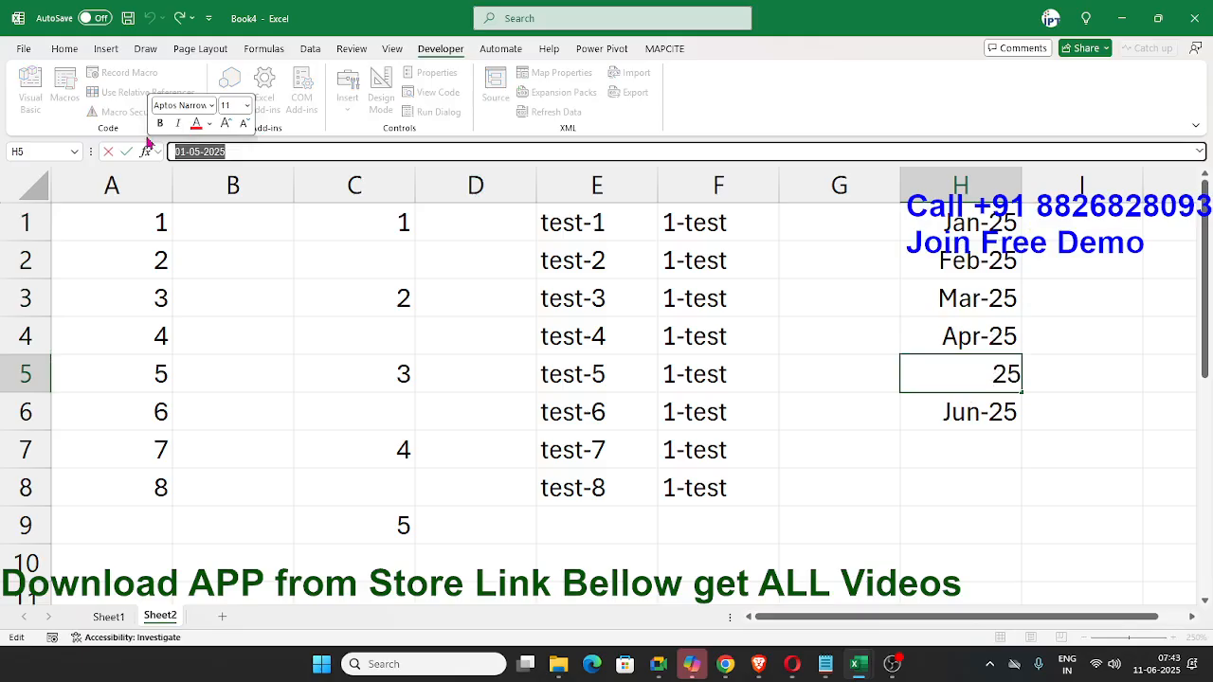
key("Escape")
- Enter 500 in B1 and copy it down to B9 beside the number series in column A
left_click_drag(126, 222, 166, 493)
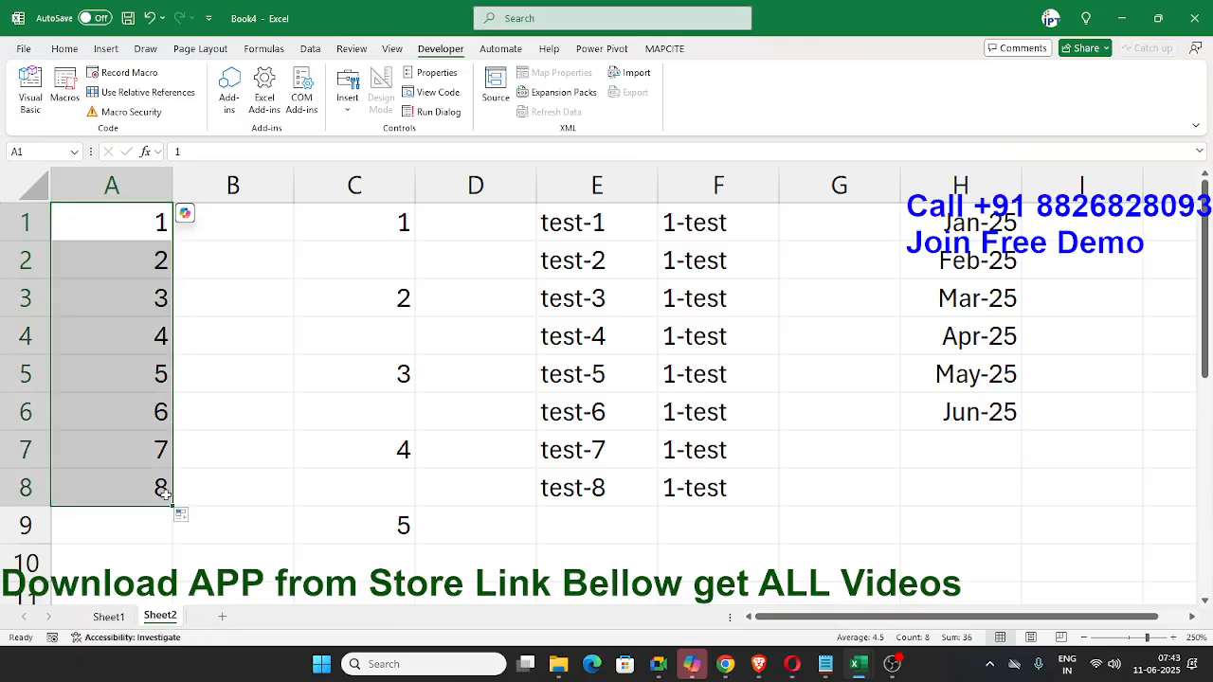
left_click(221, 387)
left_click_drag(221, 275, 221, 240)
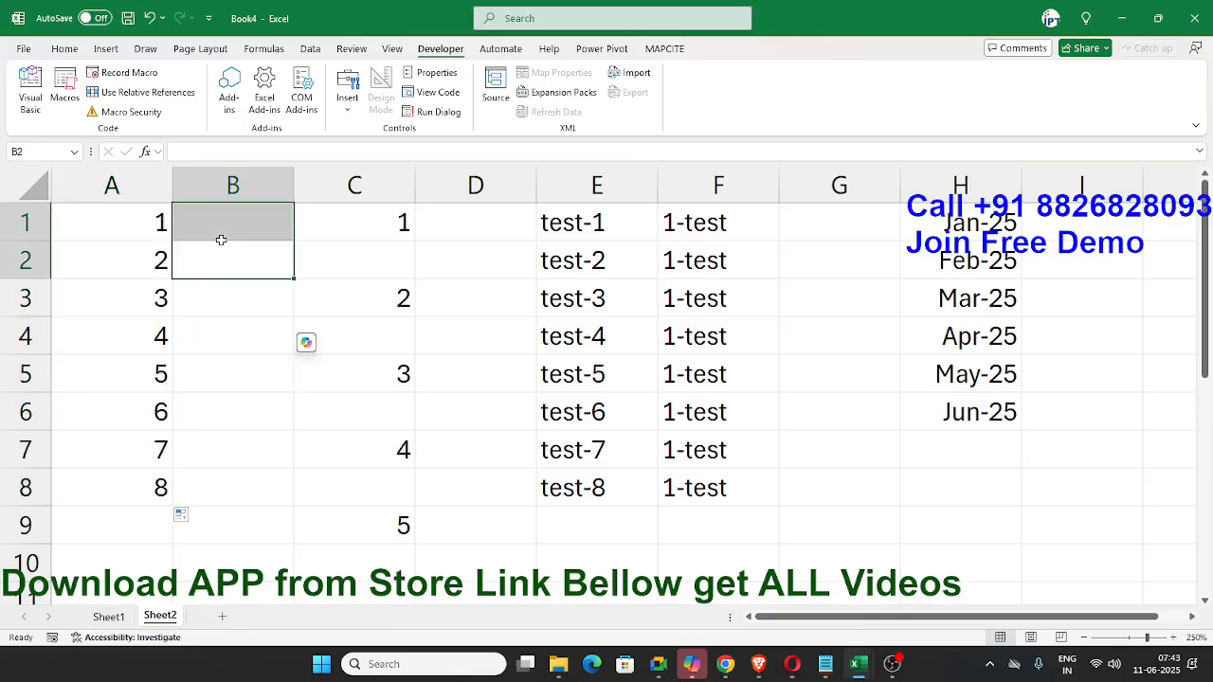
left_click(217, 225)
type("5")
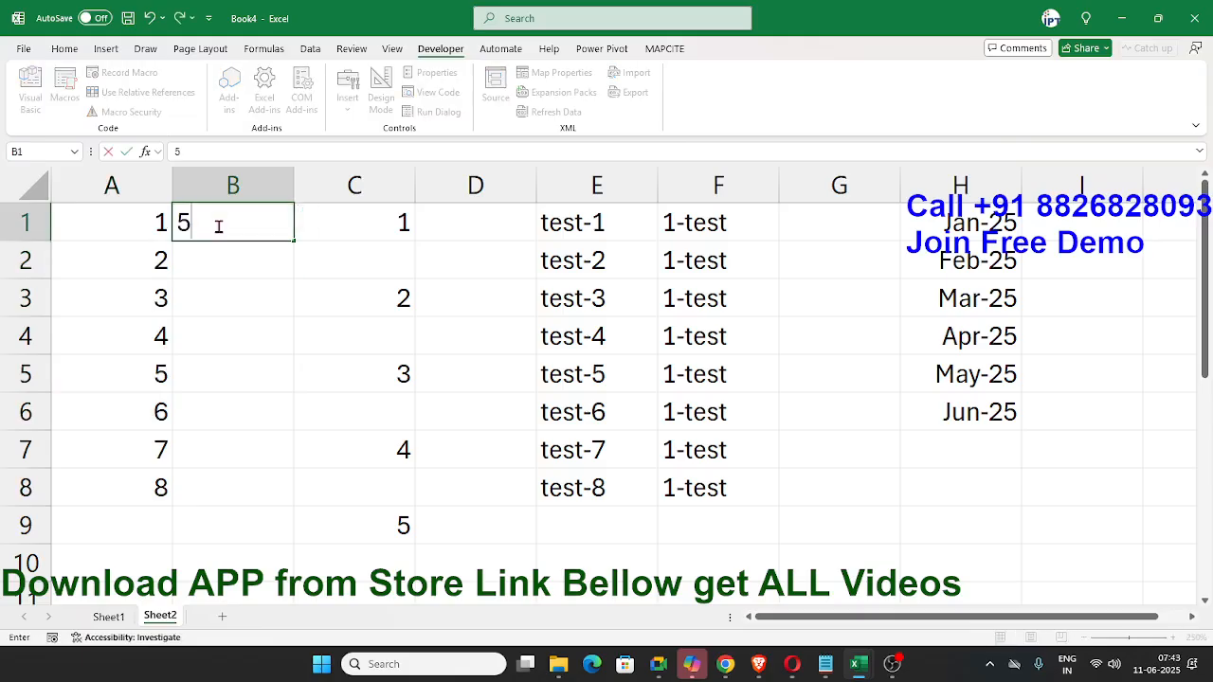
type("00")
key("Return")
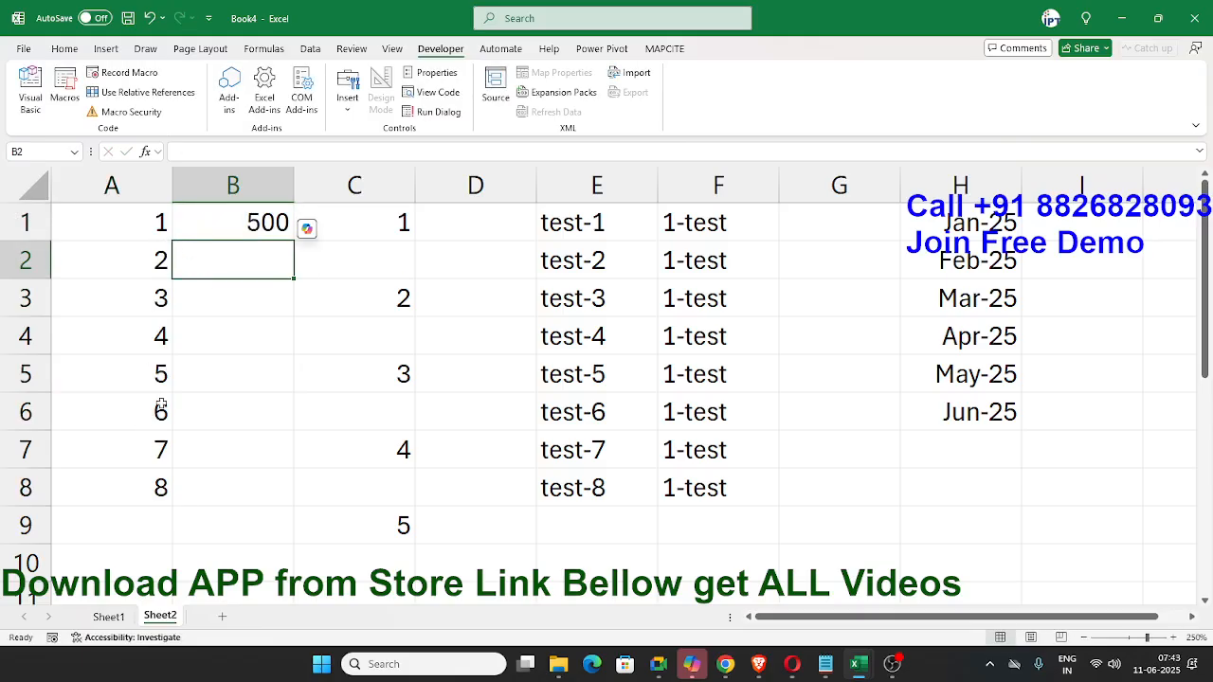
left_click(241, 228)
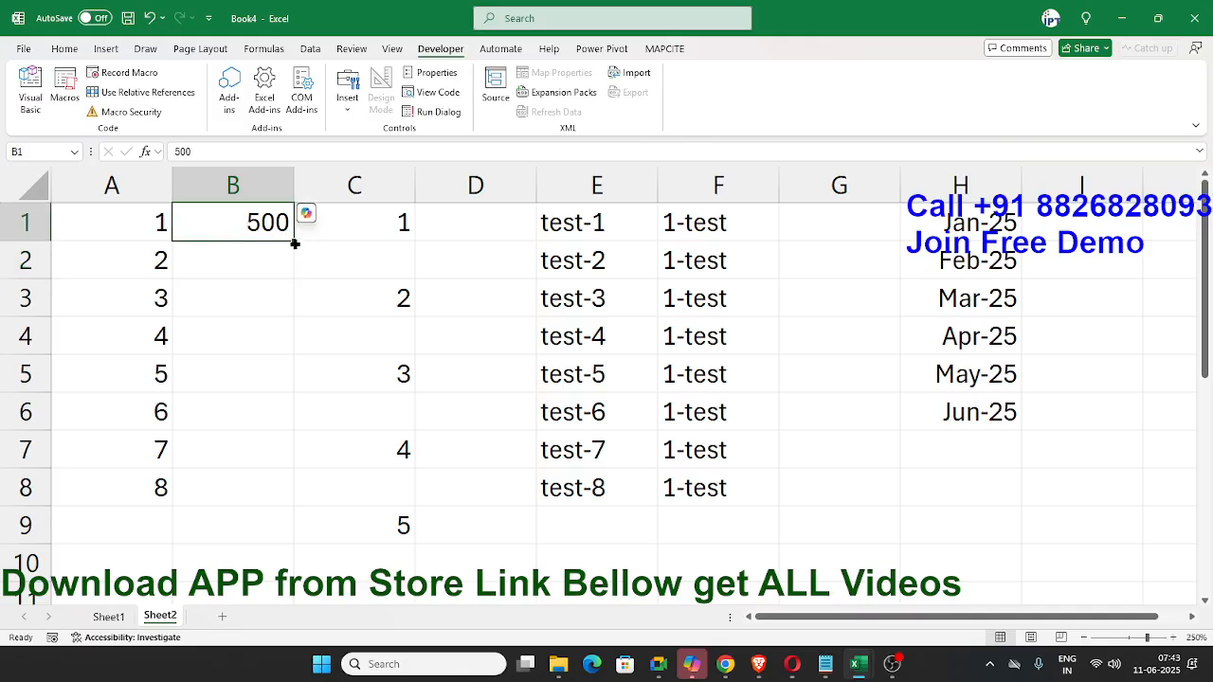
left_click_drag(295, 244, 235, 525)
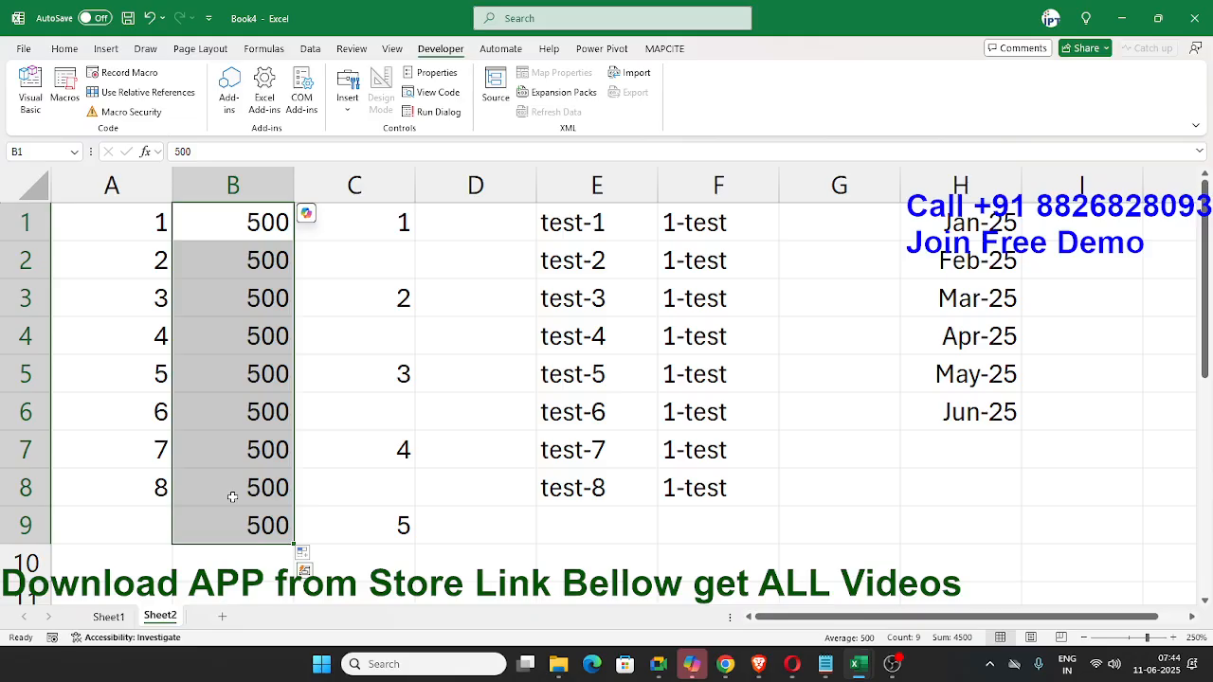
- View the Auto Fill options for the filled range B1:B9 and close them without choosing another option
key("ctrl")
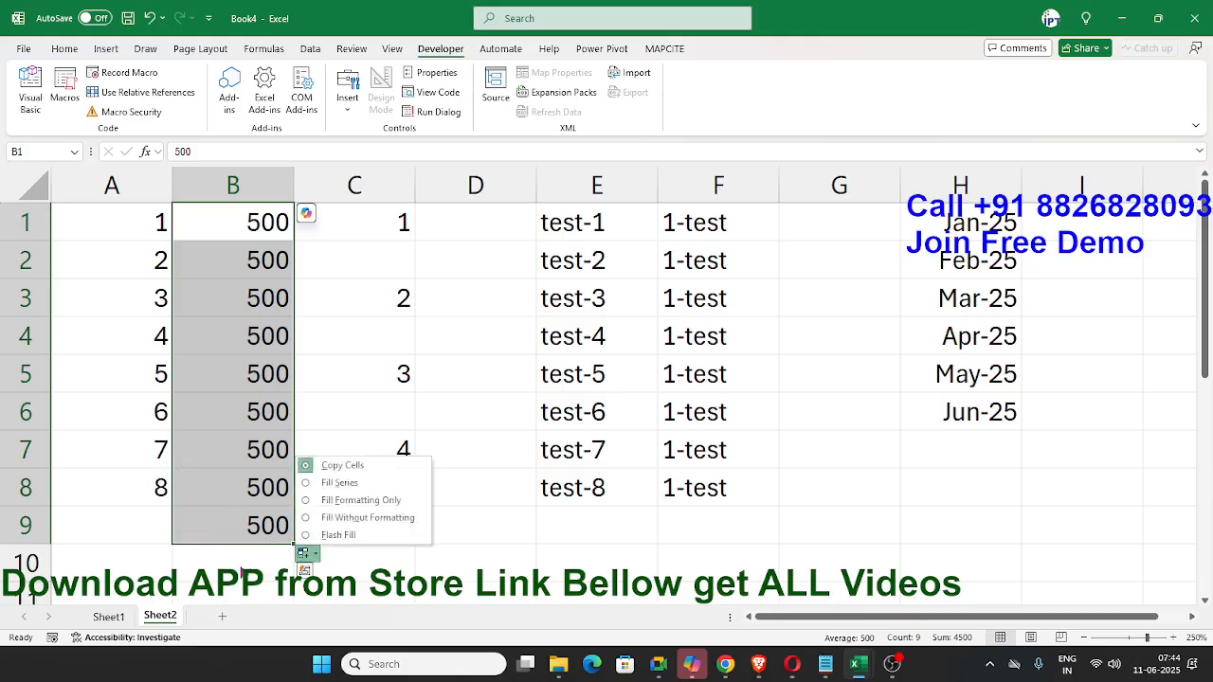
left_click(549, 442)
left_click(668, 437)
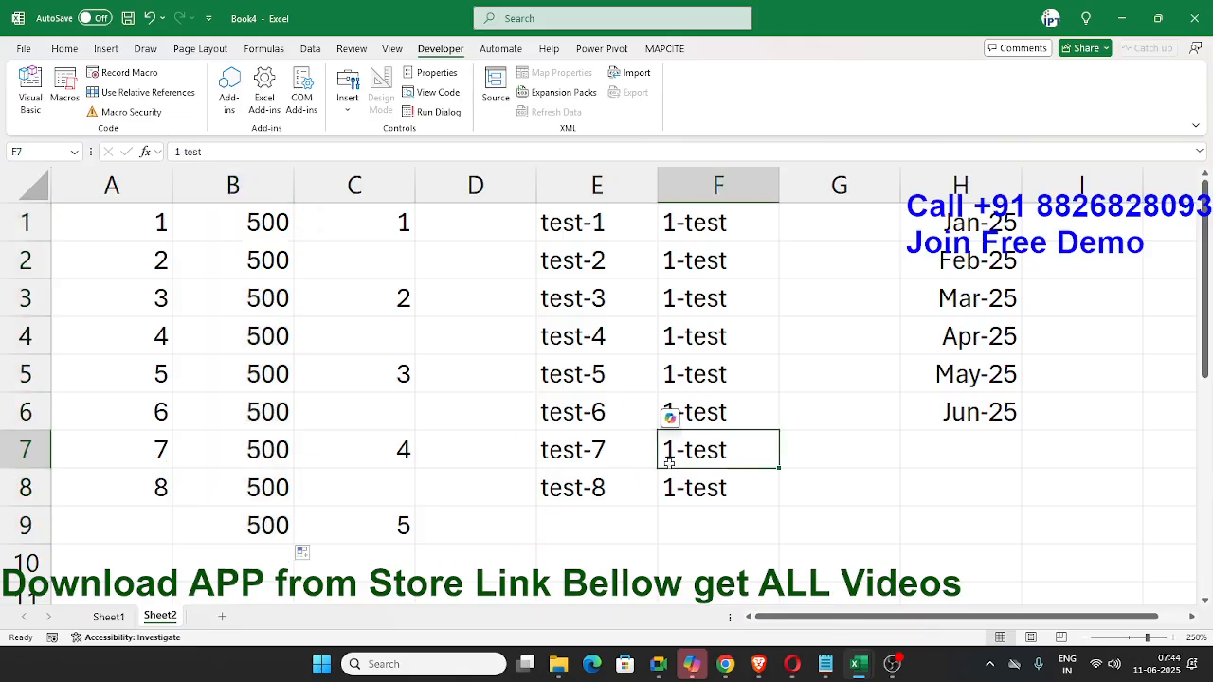